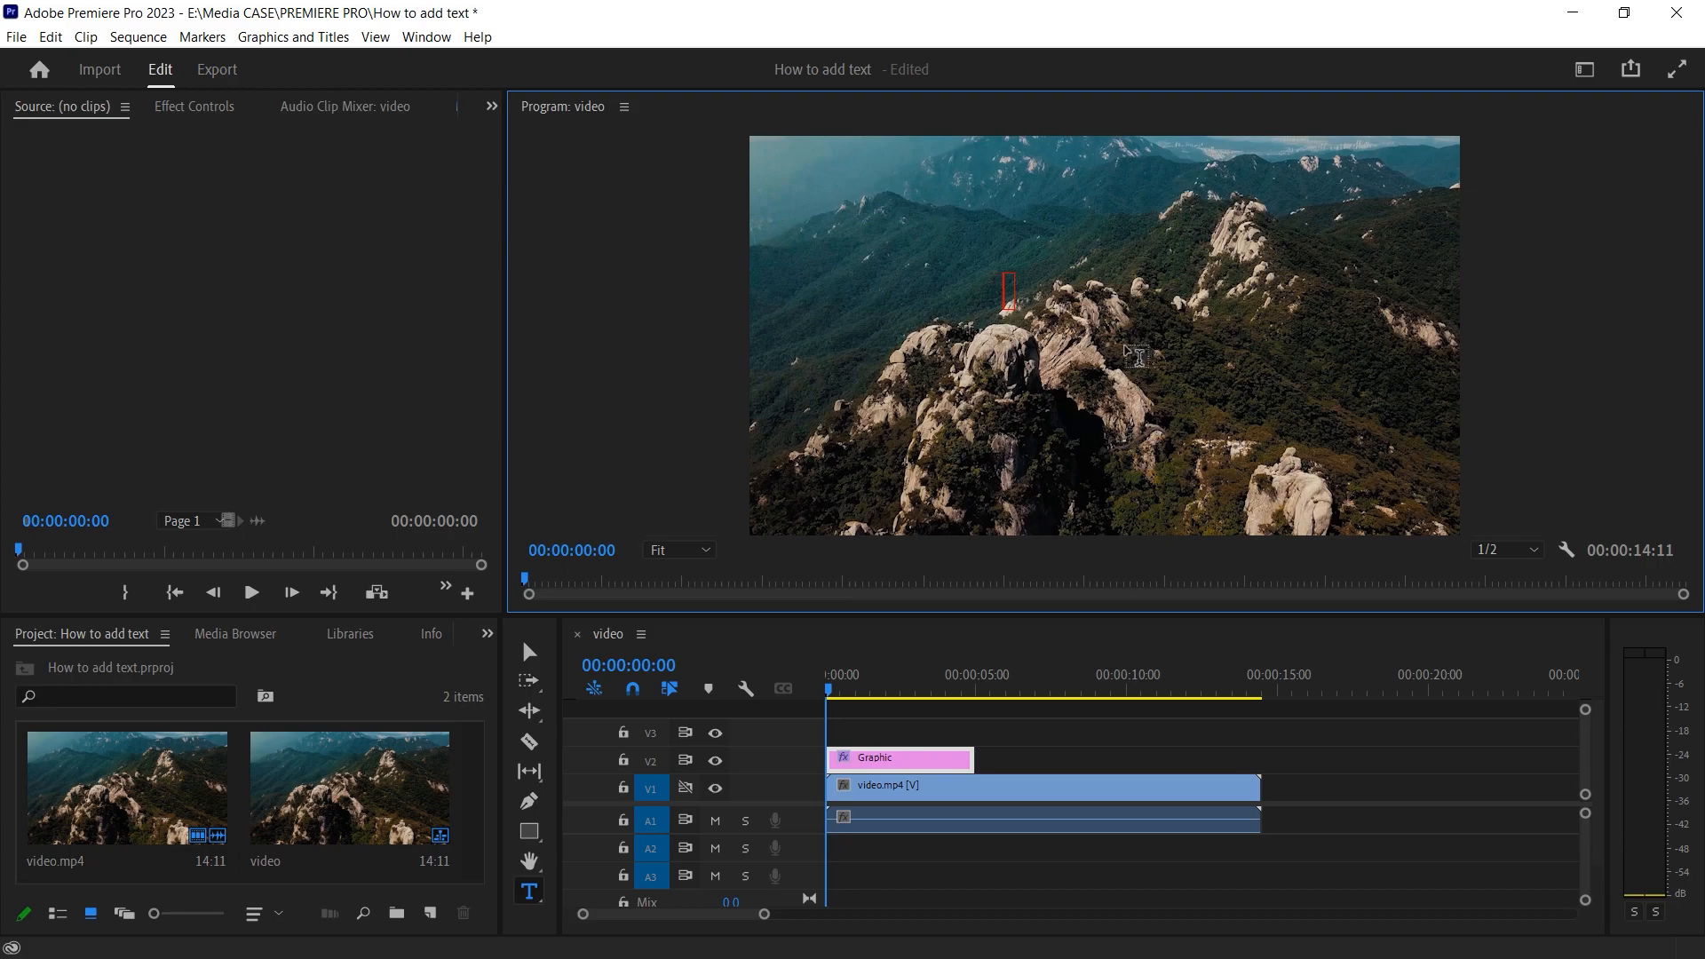
# - Add the text "ADD ANY TEXT YOU WANT" over the middle of the mountain video
pyautogui.press('Escape')
pyautogui.press('t')
pyautogui.click(1066, 329)
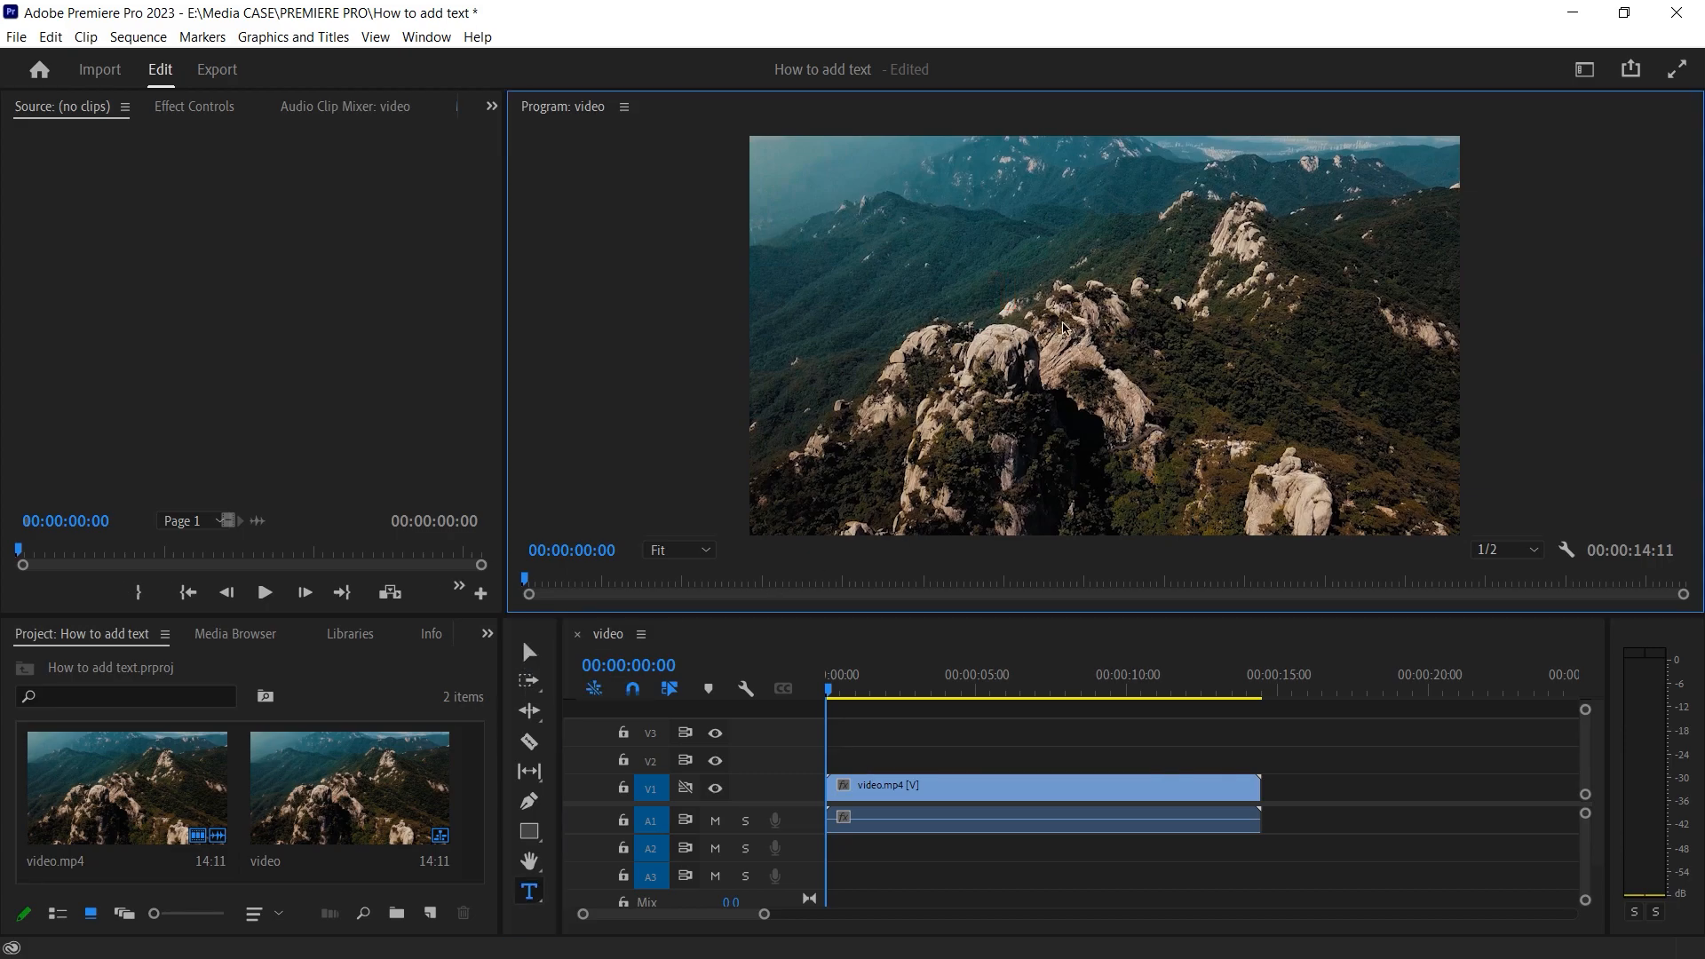
pyautogui.write('ADD ANY TEXT YOU WANT')
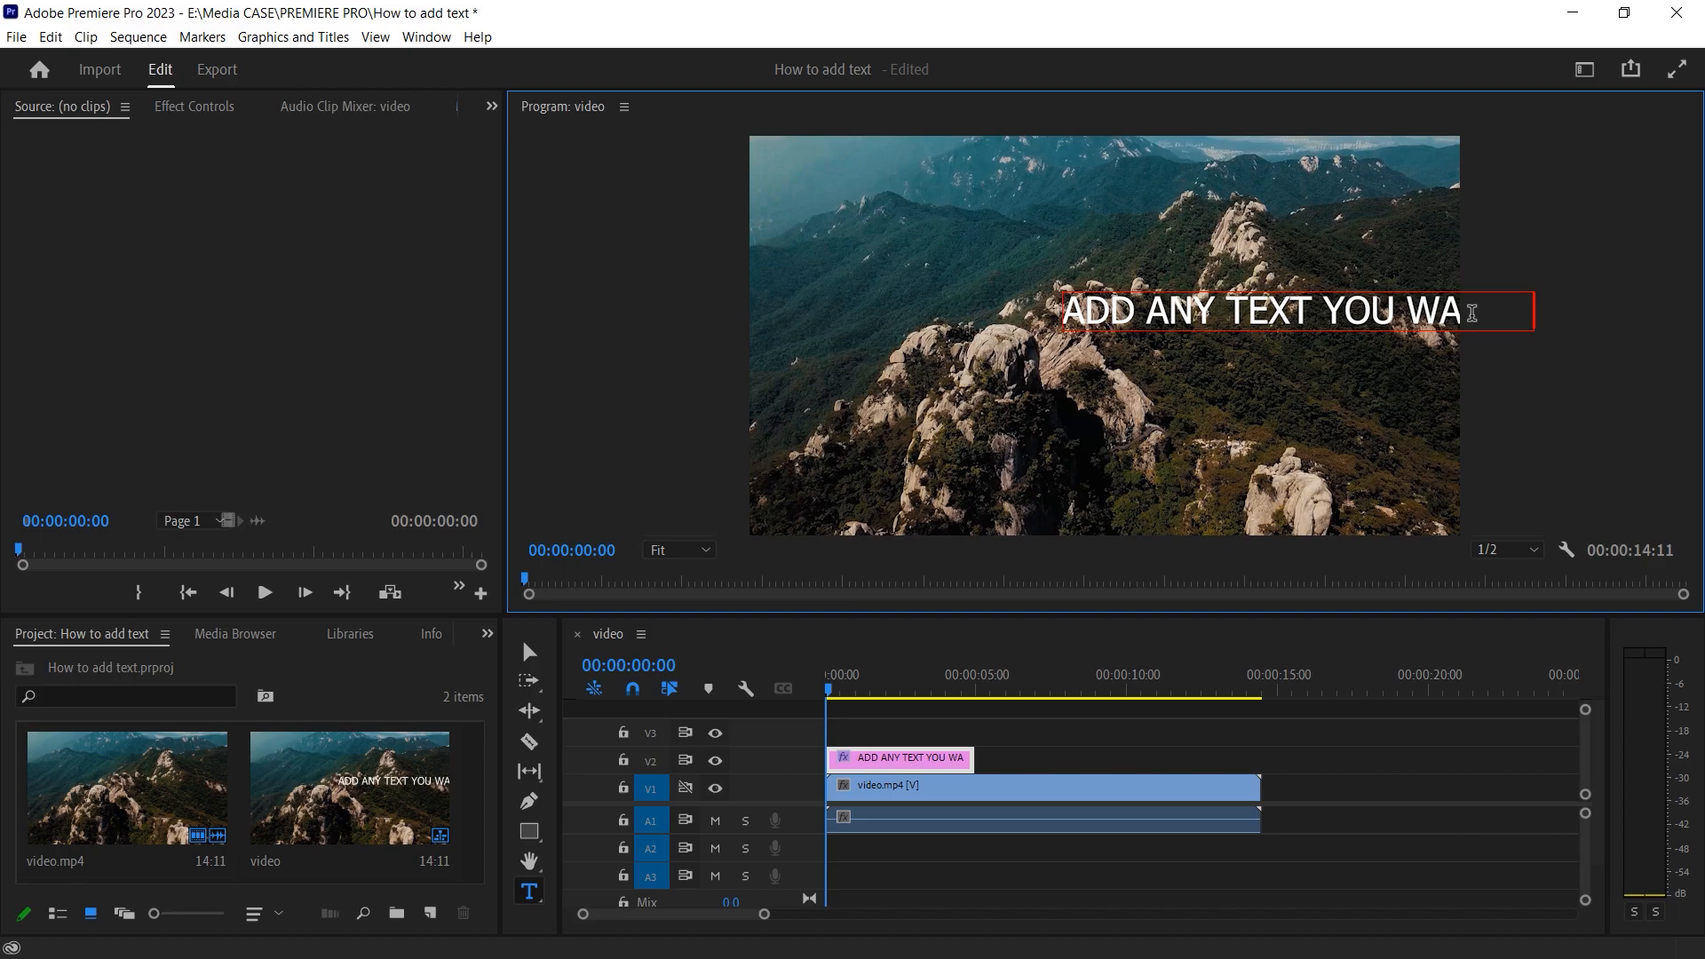
# - Set the text graphic's Vector Motion position to 487, 626 so the whole line fits in the frame
pyautogui.click(194, 107)
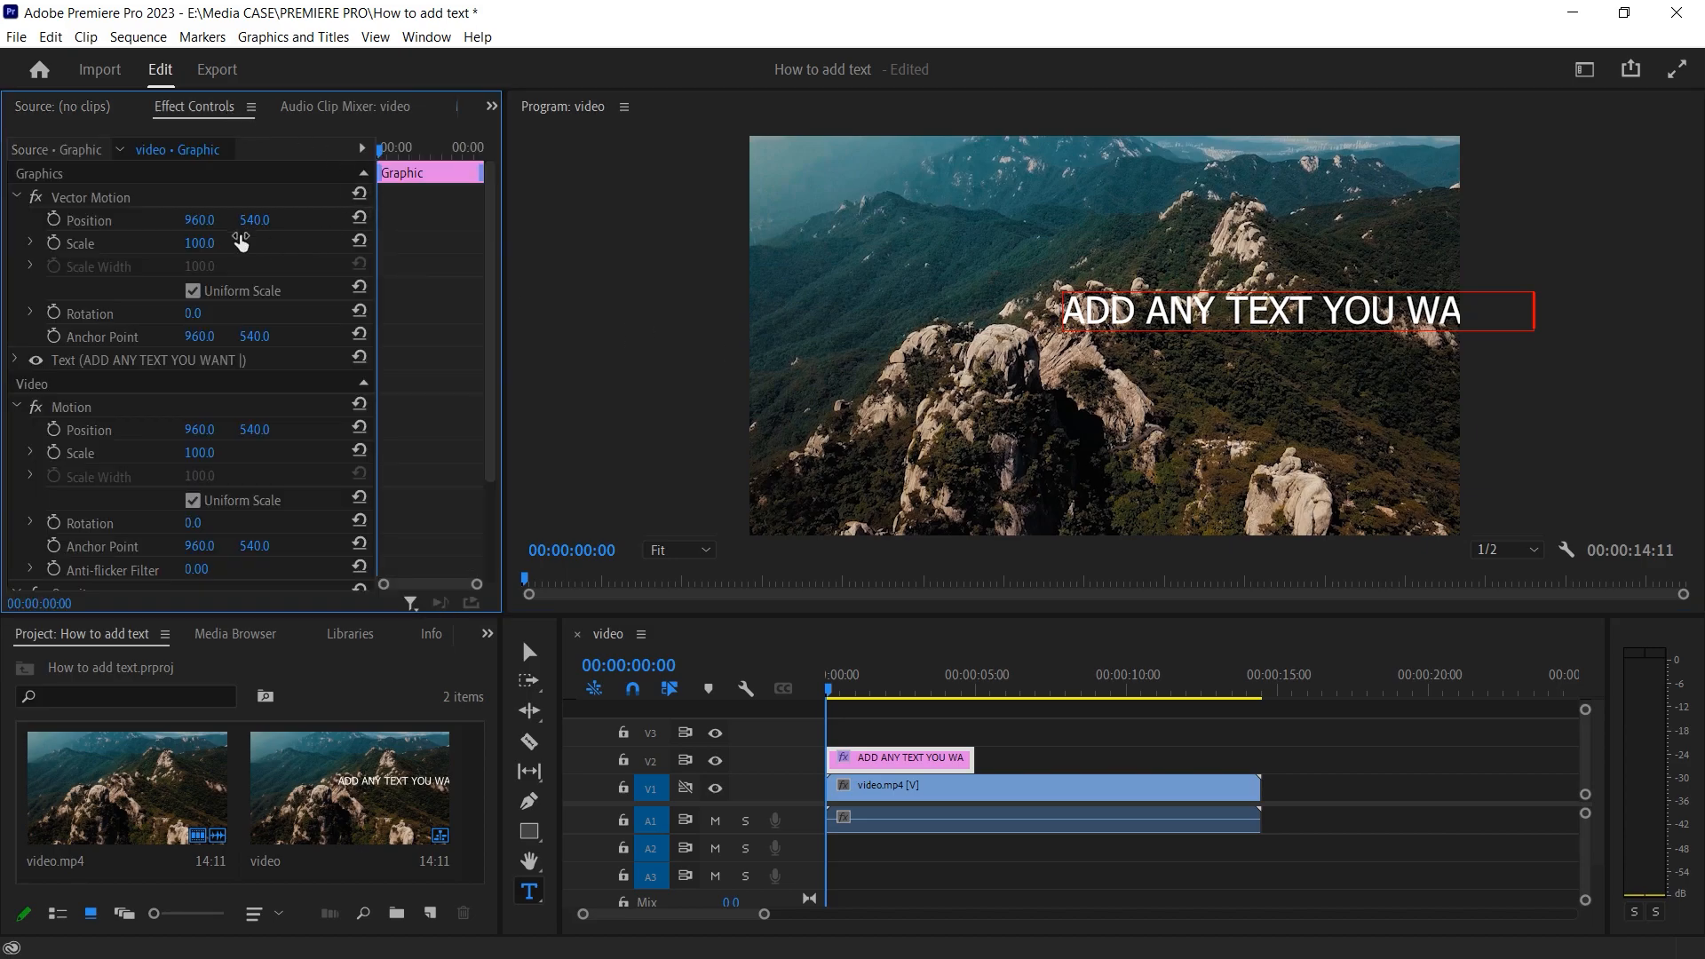
pyautogui.moveTo(199, 220); pyautogui.dragTo(40, 220)
pyautogui.moveTo(264, 221); pyautogui.dragTo(309, 222)
pyautogui.moveTo(199, 222); pyautogui.dragTo(147, 222)
pyautogui.moveTo(264, 219)
pyautogui.mouseDown()
pyautogui.moveTo(373, 220)
pyautogui.moveTo(167, 220)
pyautogui.moveTo(284, 219)
pyautogui.moveTo(273, 229)
pyautogui.mouseUp()
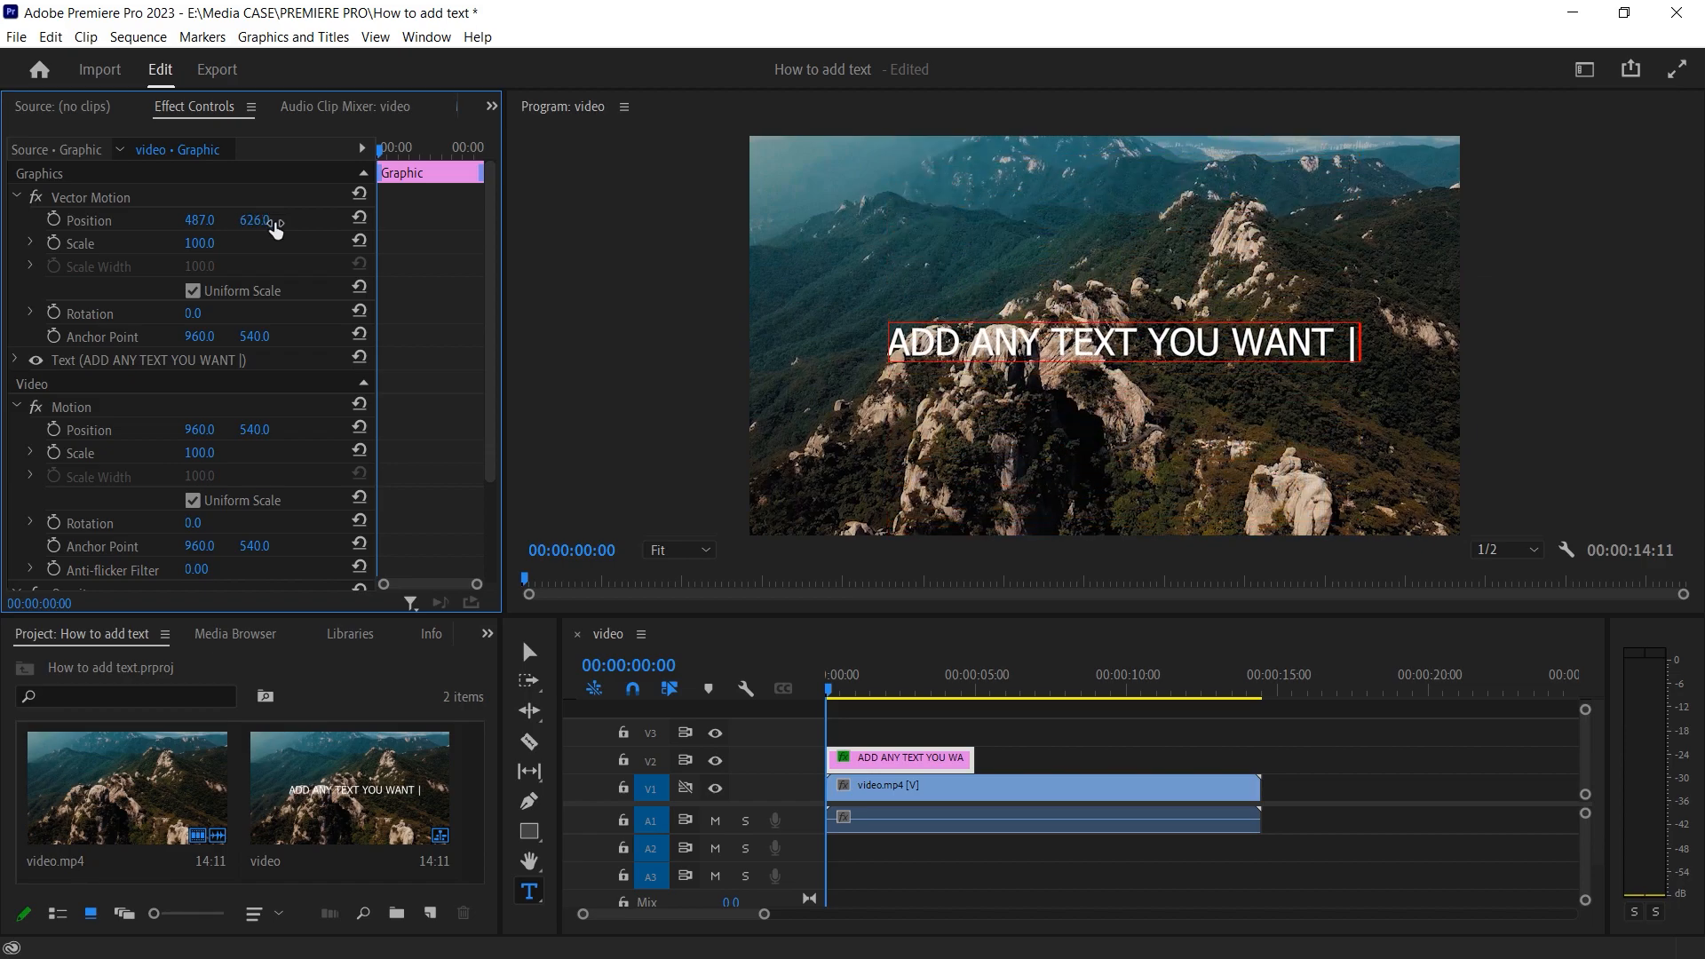
# - Show the Essential Graphics settings and centre the text horizontally and vertically in the frame
pyautogui.click(426, 36)
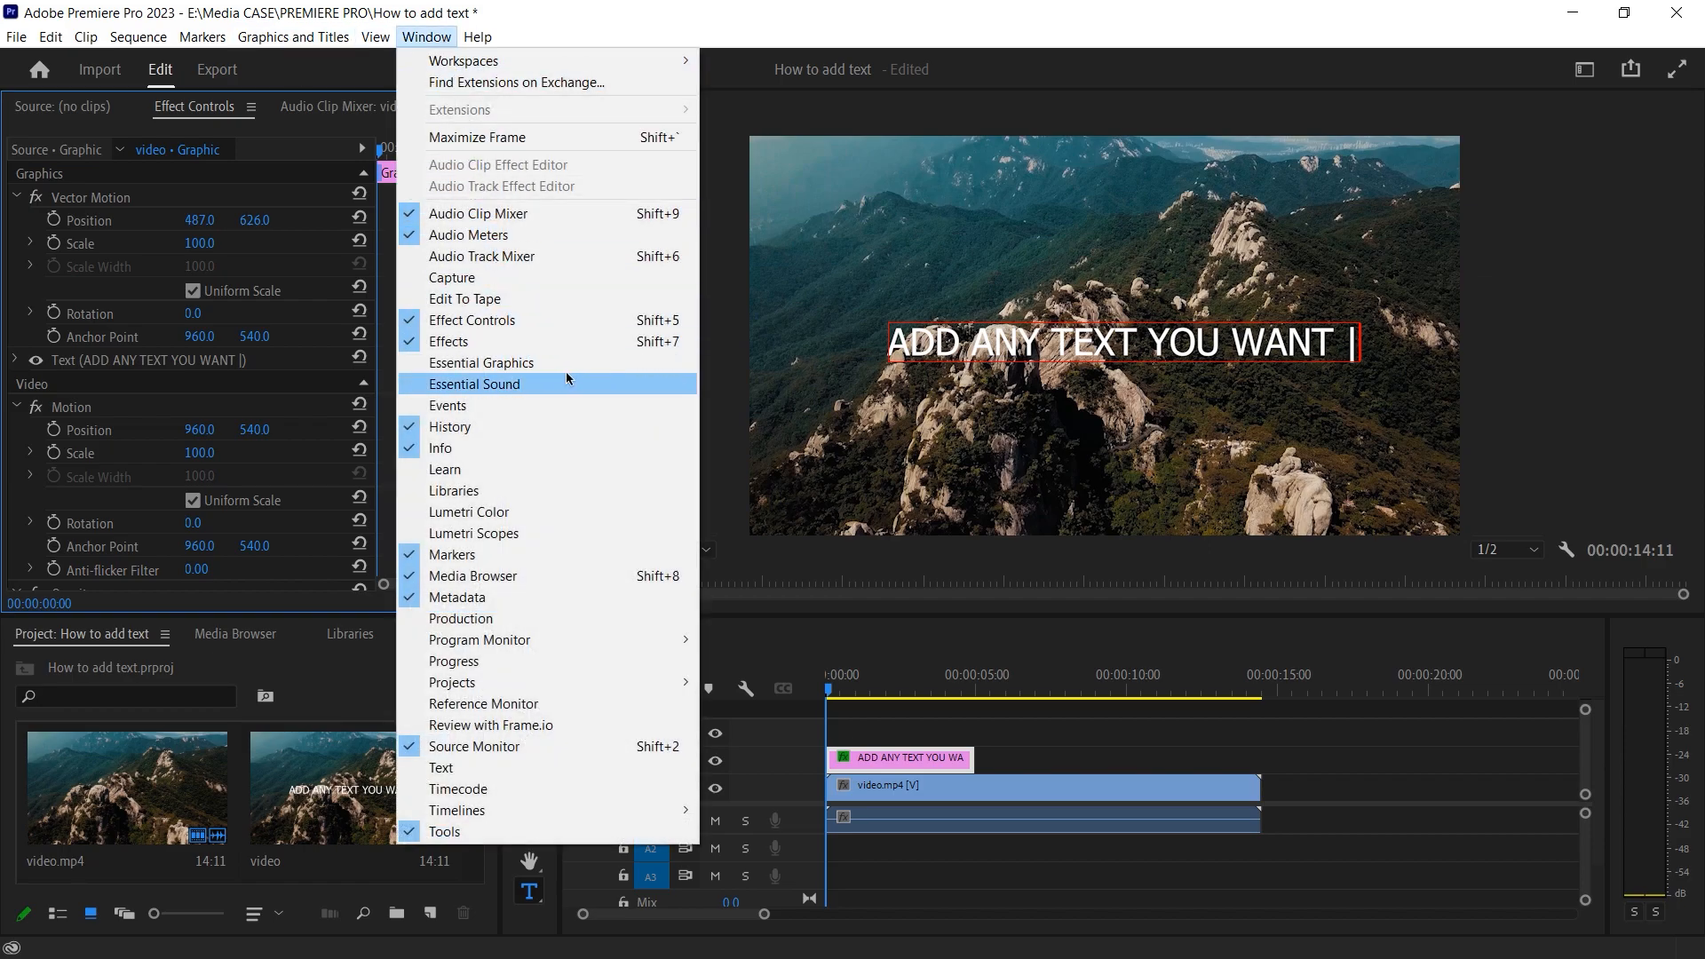
pyautogui.click(602, 365)
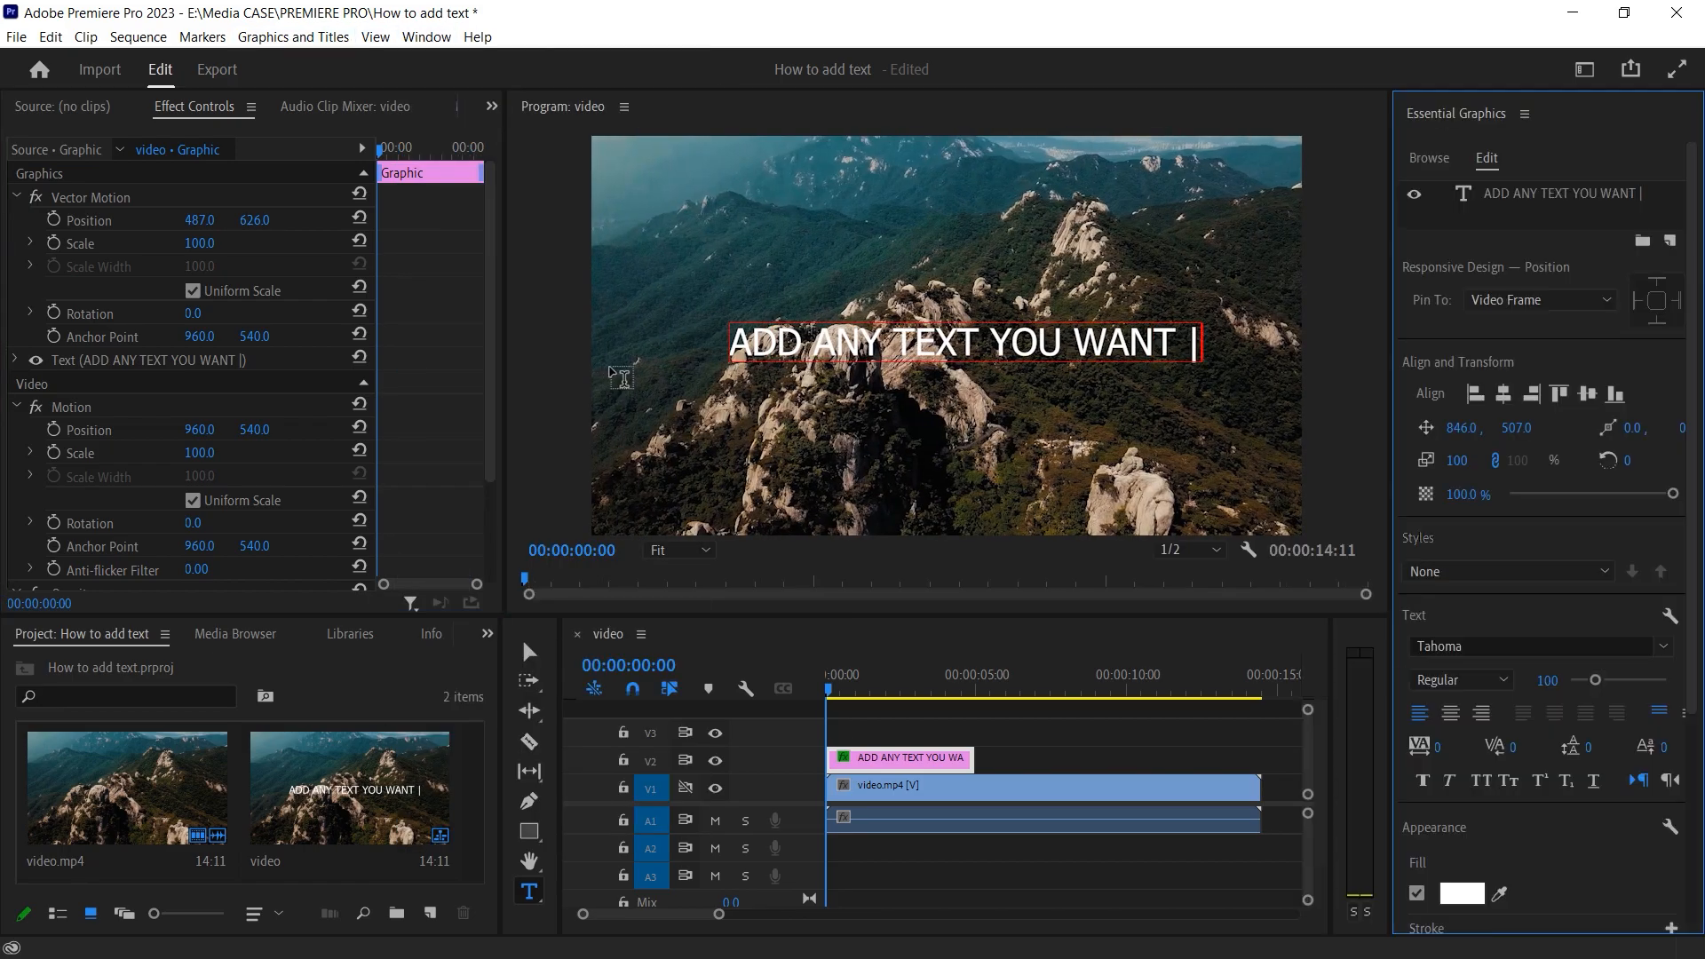
pyautogui.click(1501, 396)
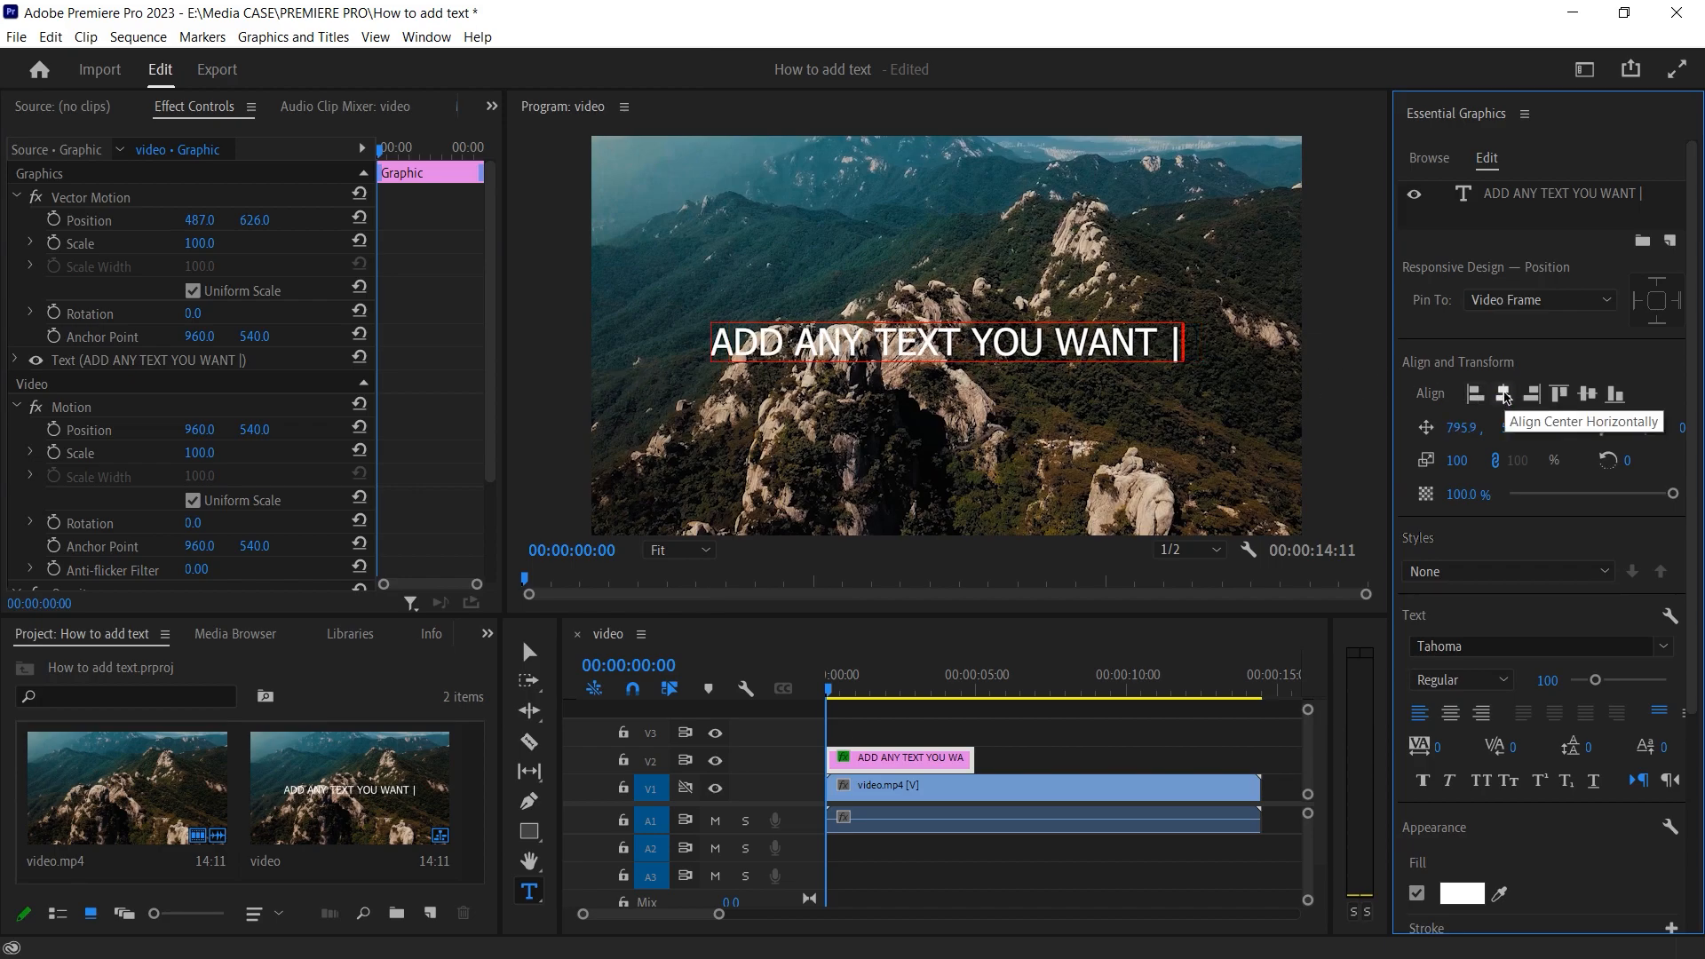
pyautogui.click(1589, 397)
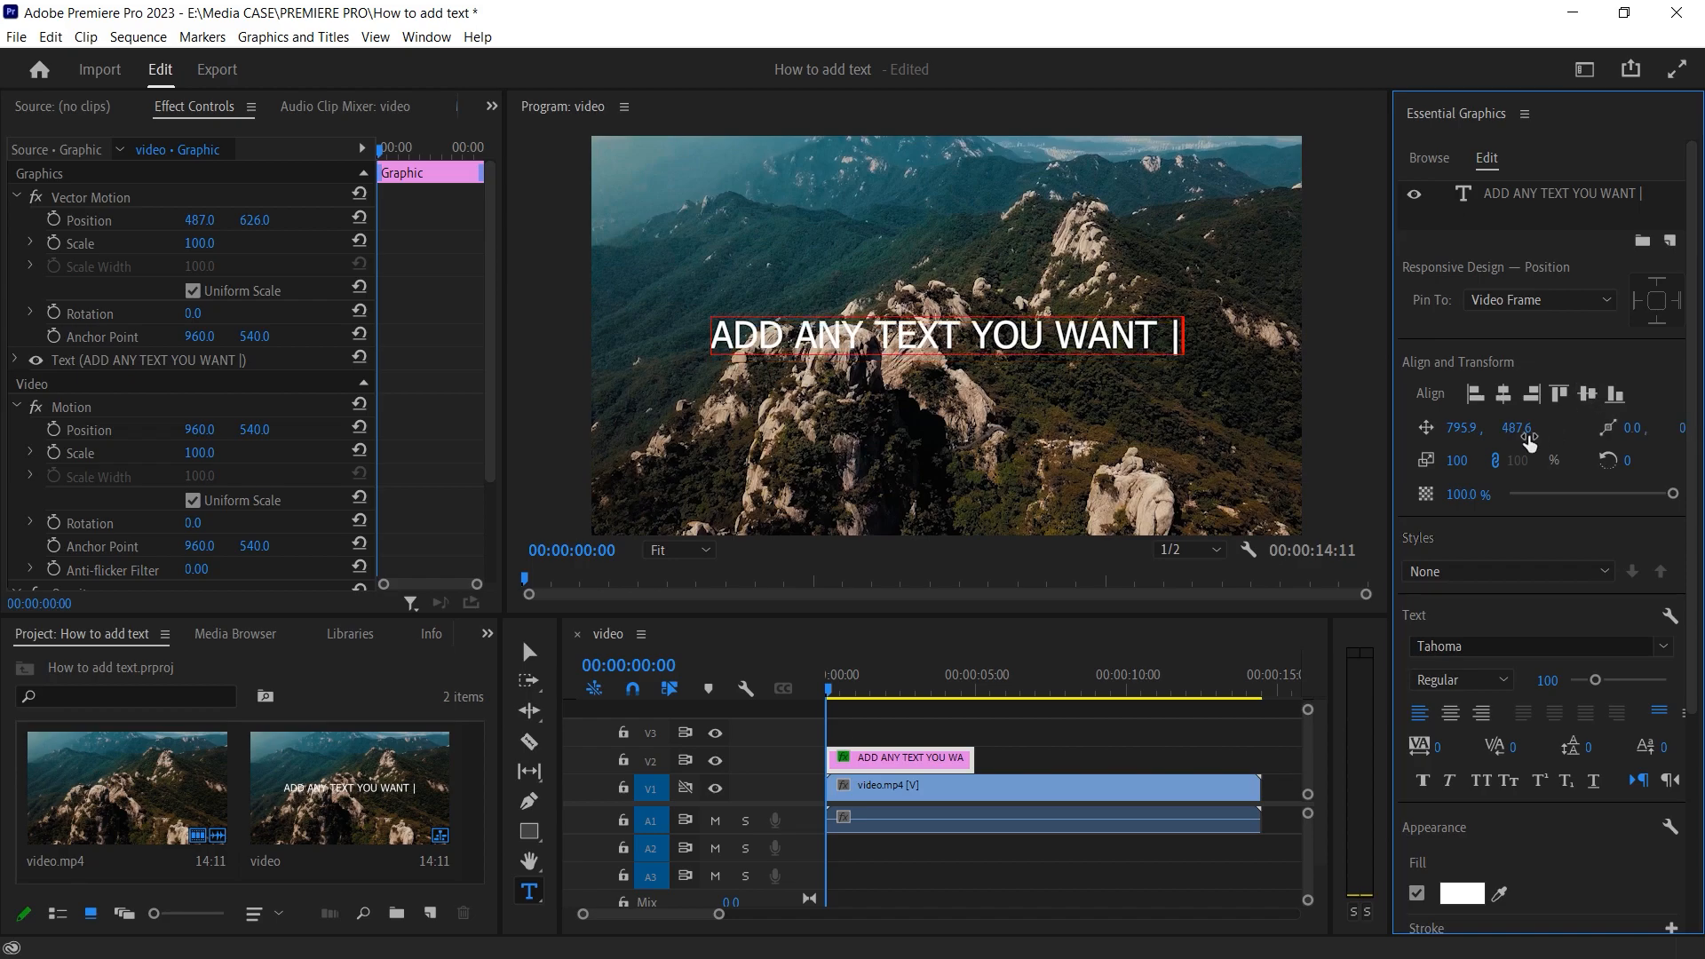
# - Scale the text down to 58 and recentre it in the frame
pyautogui.moveTo(1461, 470); pyautogui.dragTo(1377, 463)
pyautogui.click(1505, 396)
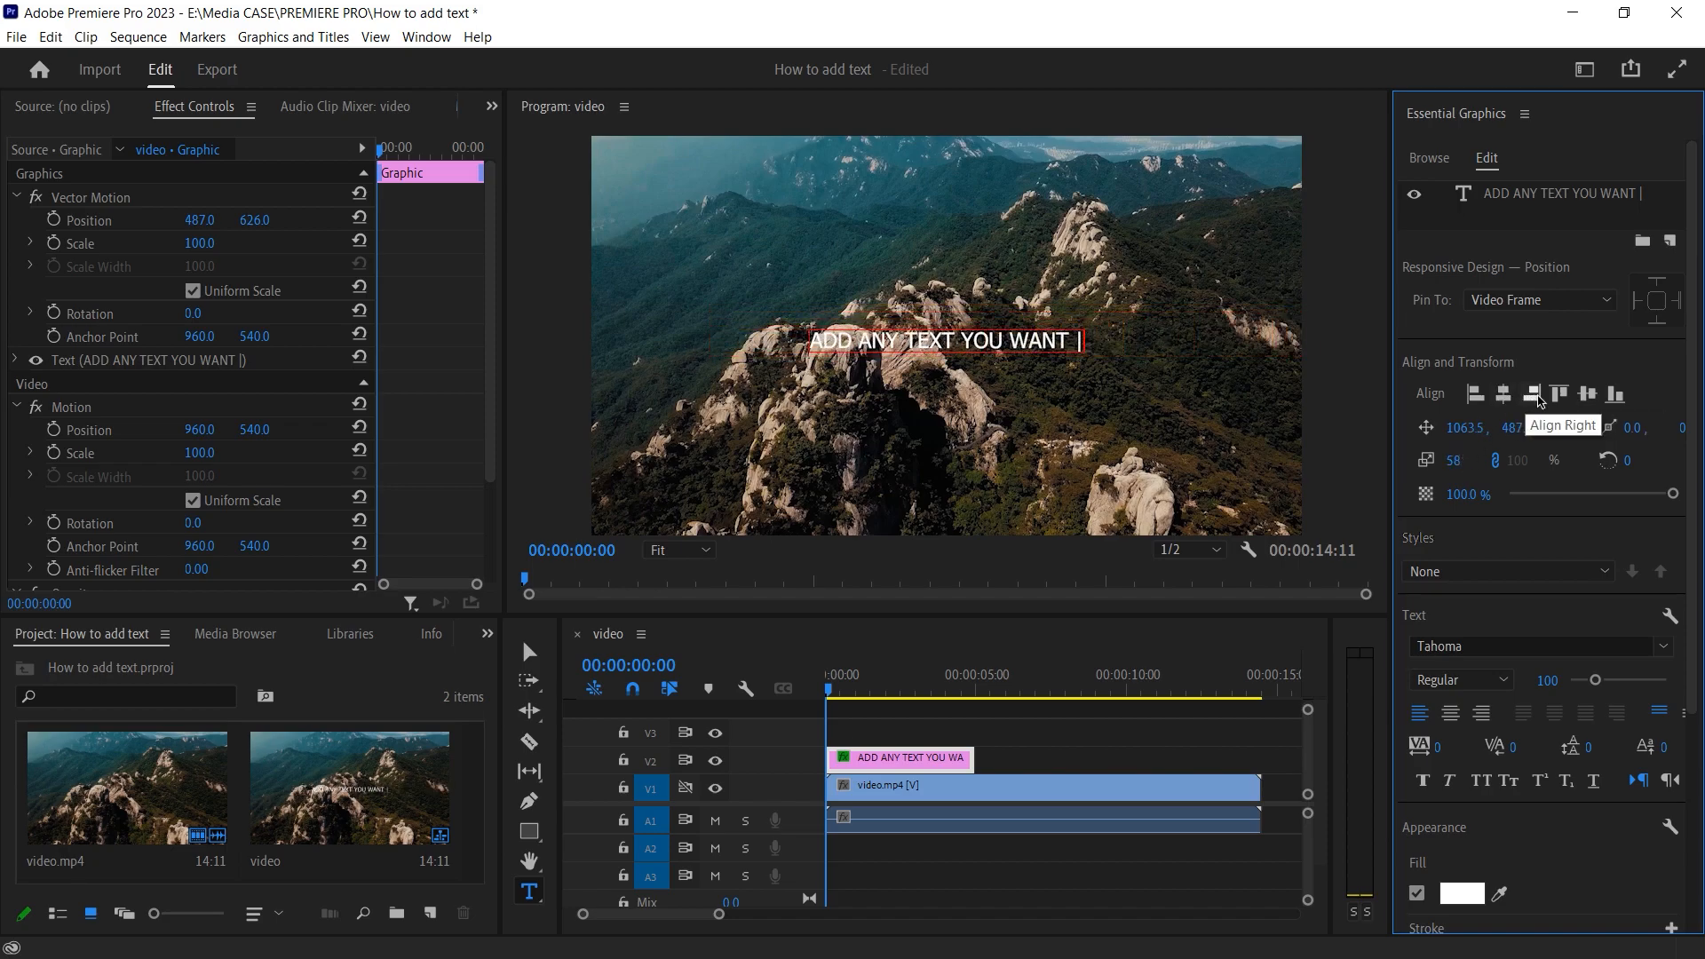
pyautogui.click(1582, 394)
# - Scale the text up to 137 and centre it horizontally and vertically
pyautogui.moveTo(1454, 460); pyautogui.dragTo(1524, 461)
pyautogui.click(1505, 395)
pyautogui.click(1583, 394)
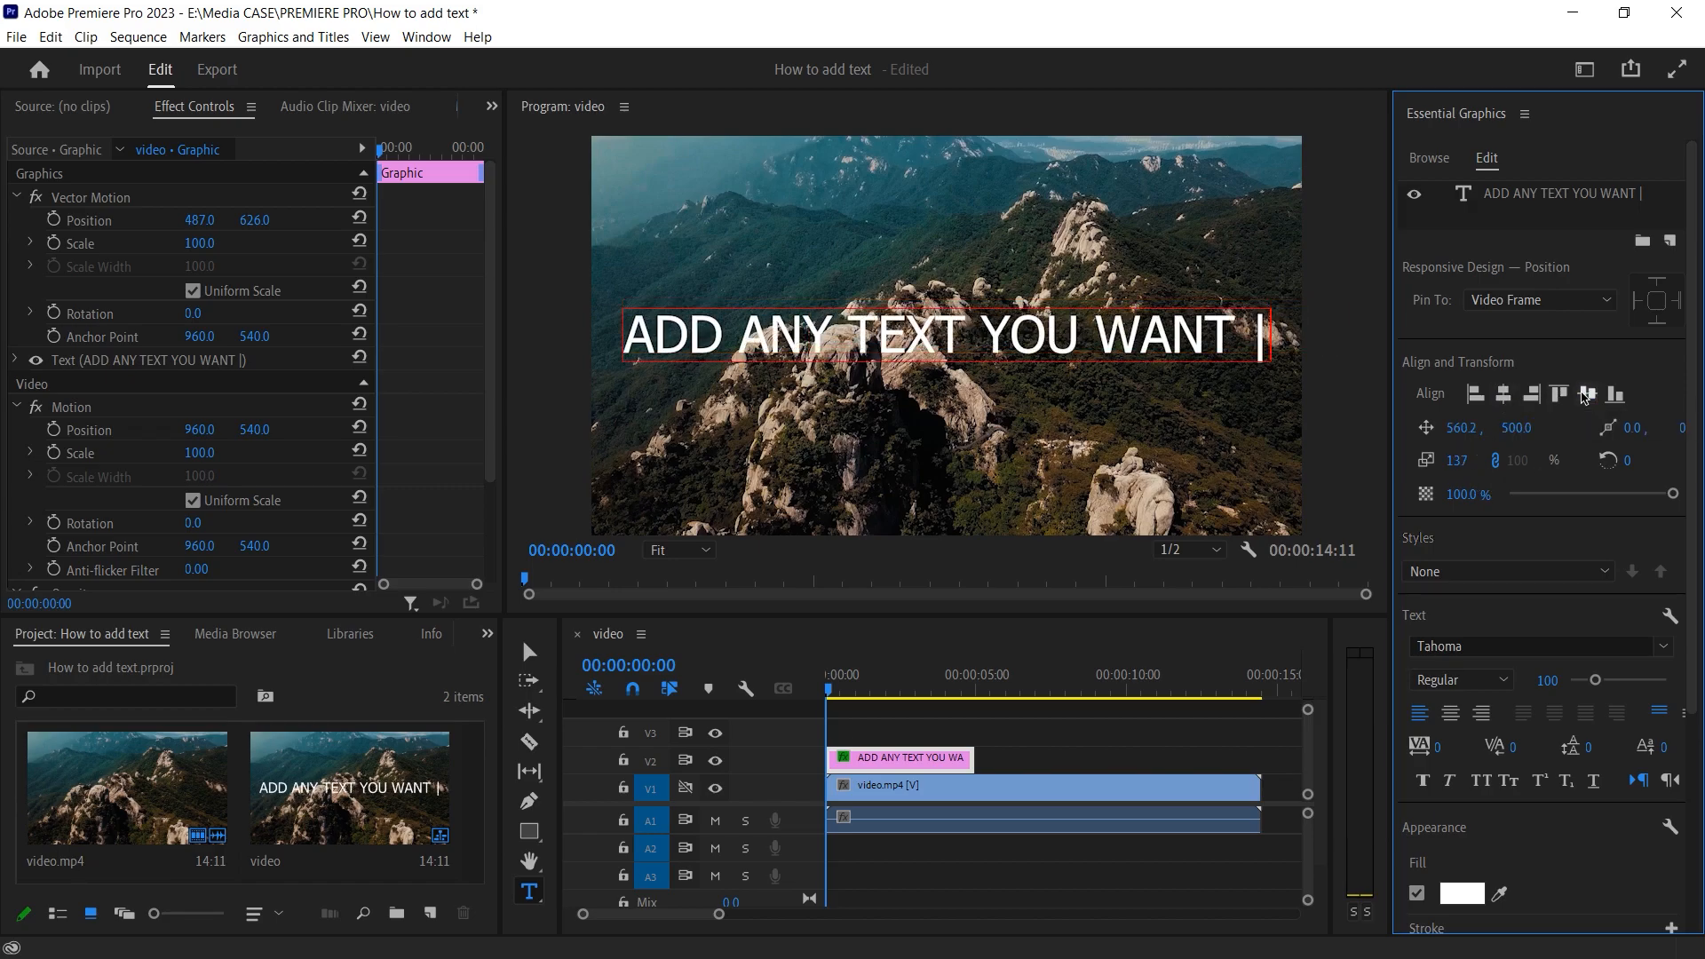
# - Select the text layer, set its scale to 125 and centre it both ways in the frame
pyautogui.click(1490, 192)
pyautogui.moveTo(1457, 461)
pyautogui.mouseDown()
pyautogui.moveTo(1476, 461)
pyautogui.moveTo(1446, 461)
pyautogui.mouseUp()
pyautogui.click(1504, 394)
pyautogui.click(1588, 393)
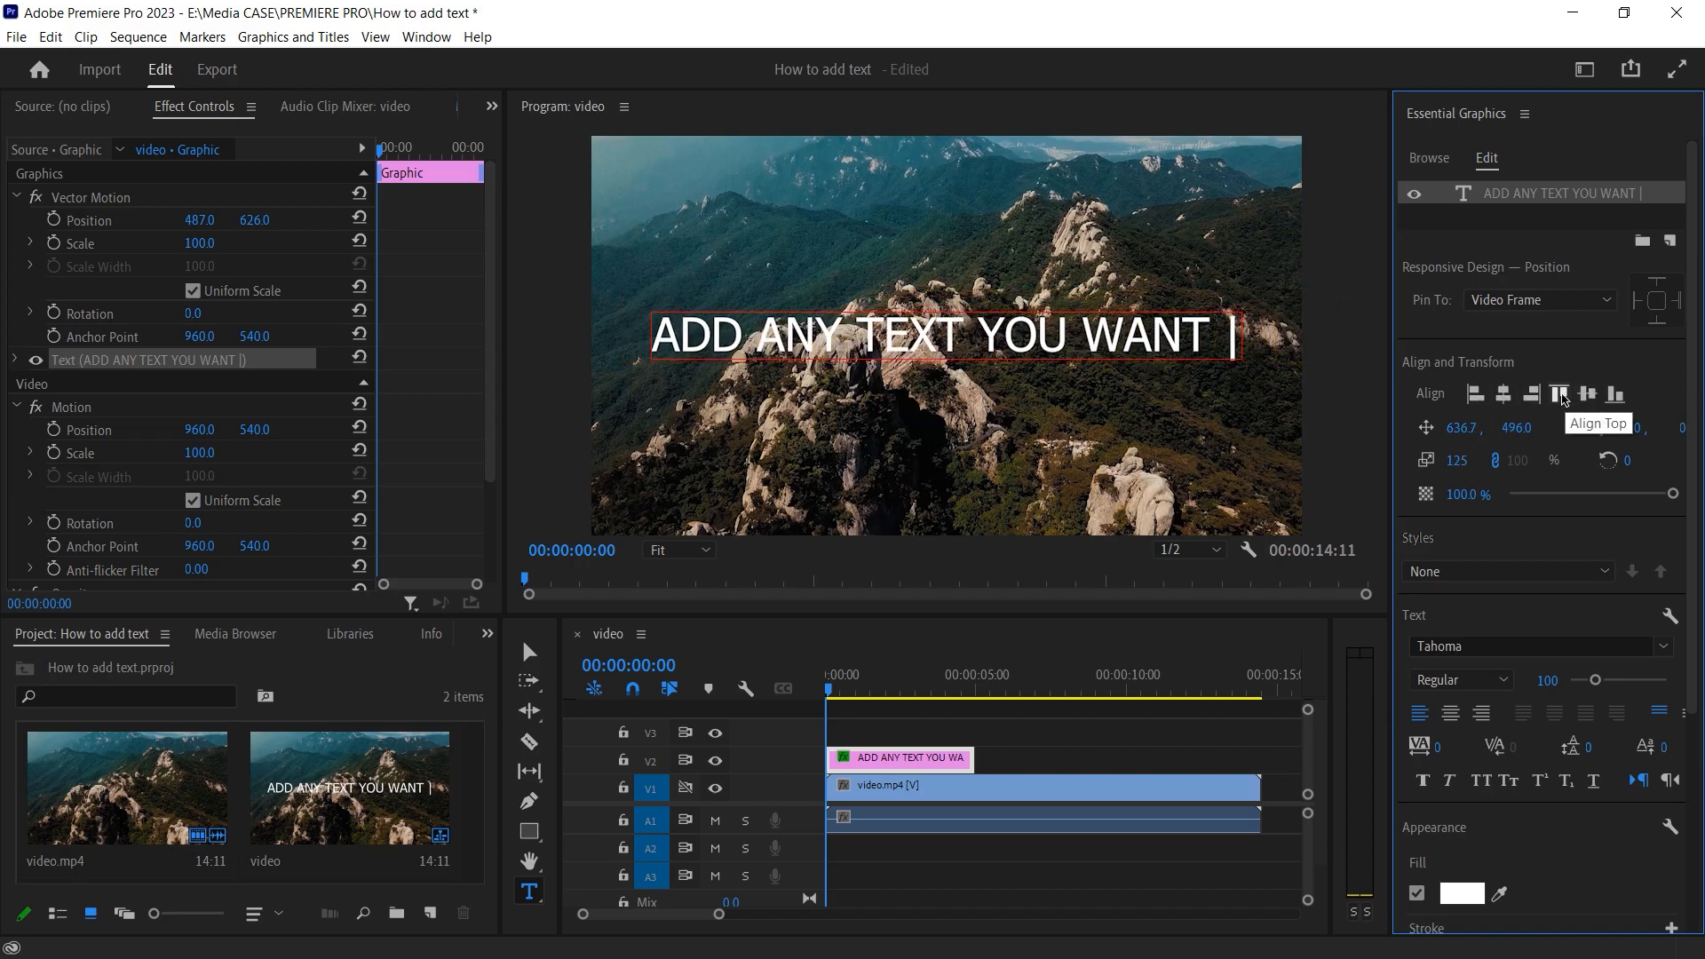
# - Shift the text to a horizontal position of 784.7 and undo the move
pyautogui.moveTo(1468, 434); pyautogui.dragTo(1585, 428)
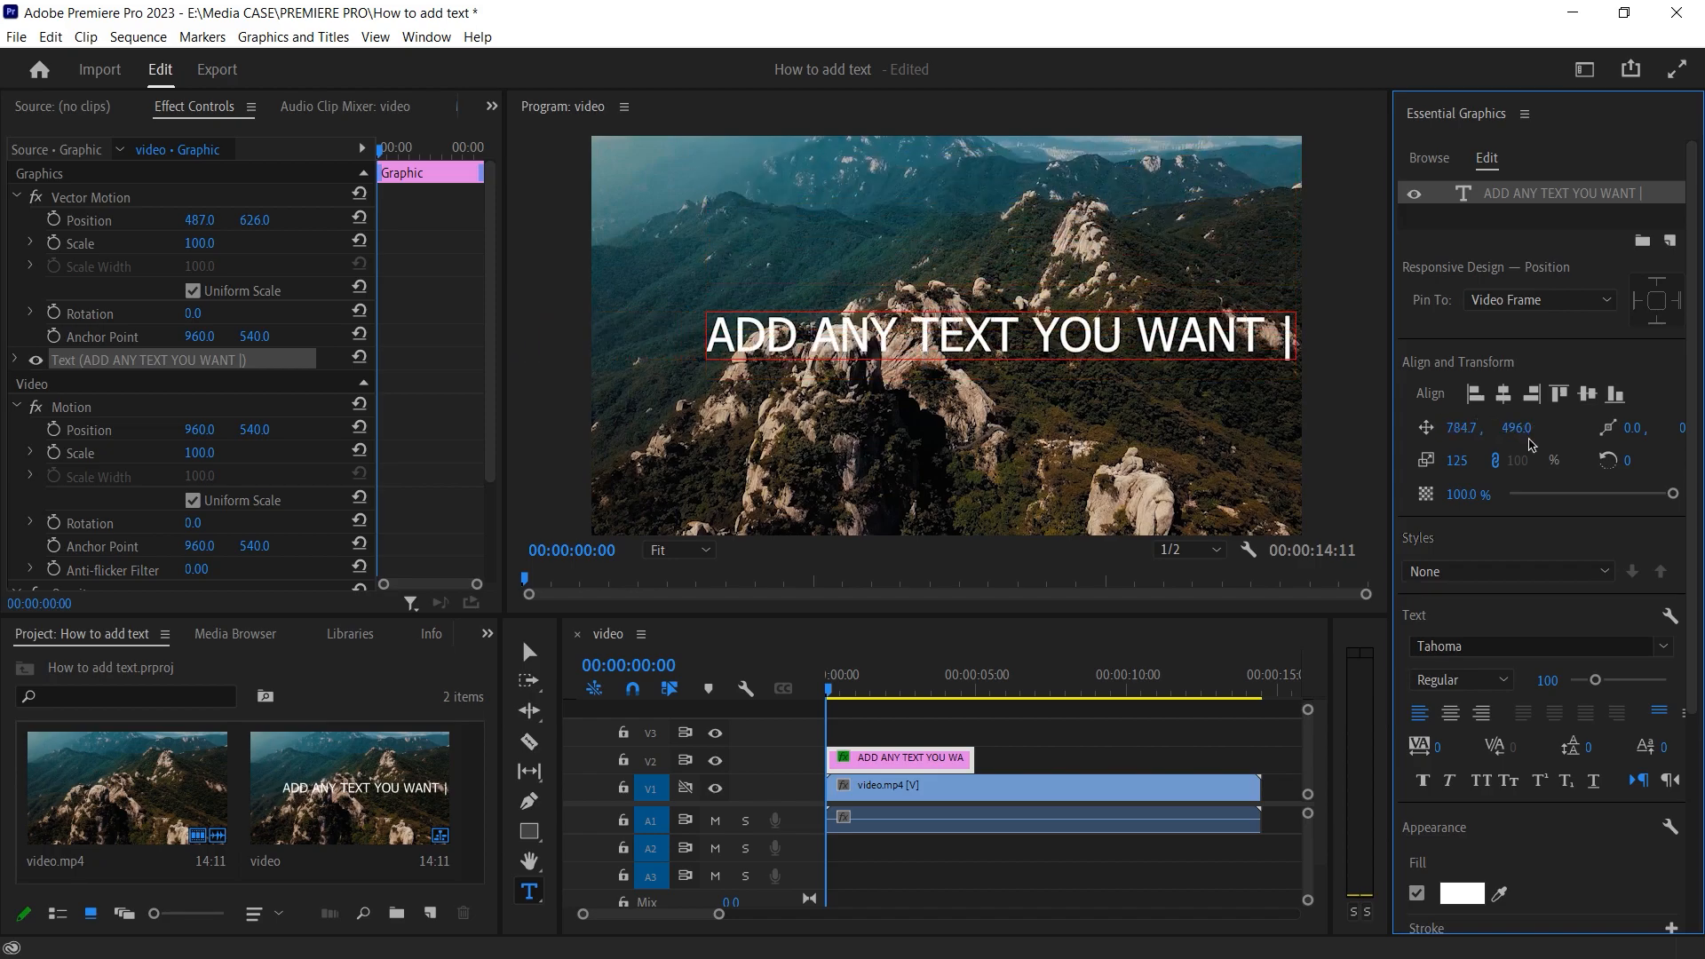
pyautogui.hotkey('ctrl', 'z')
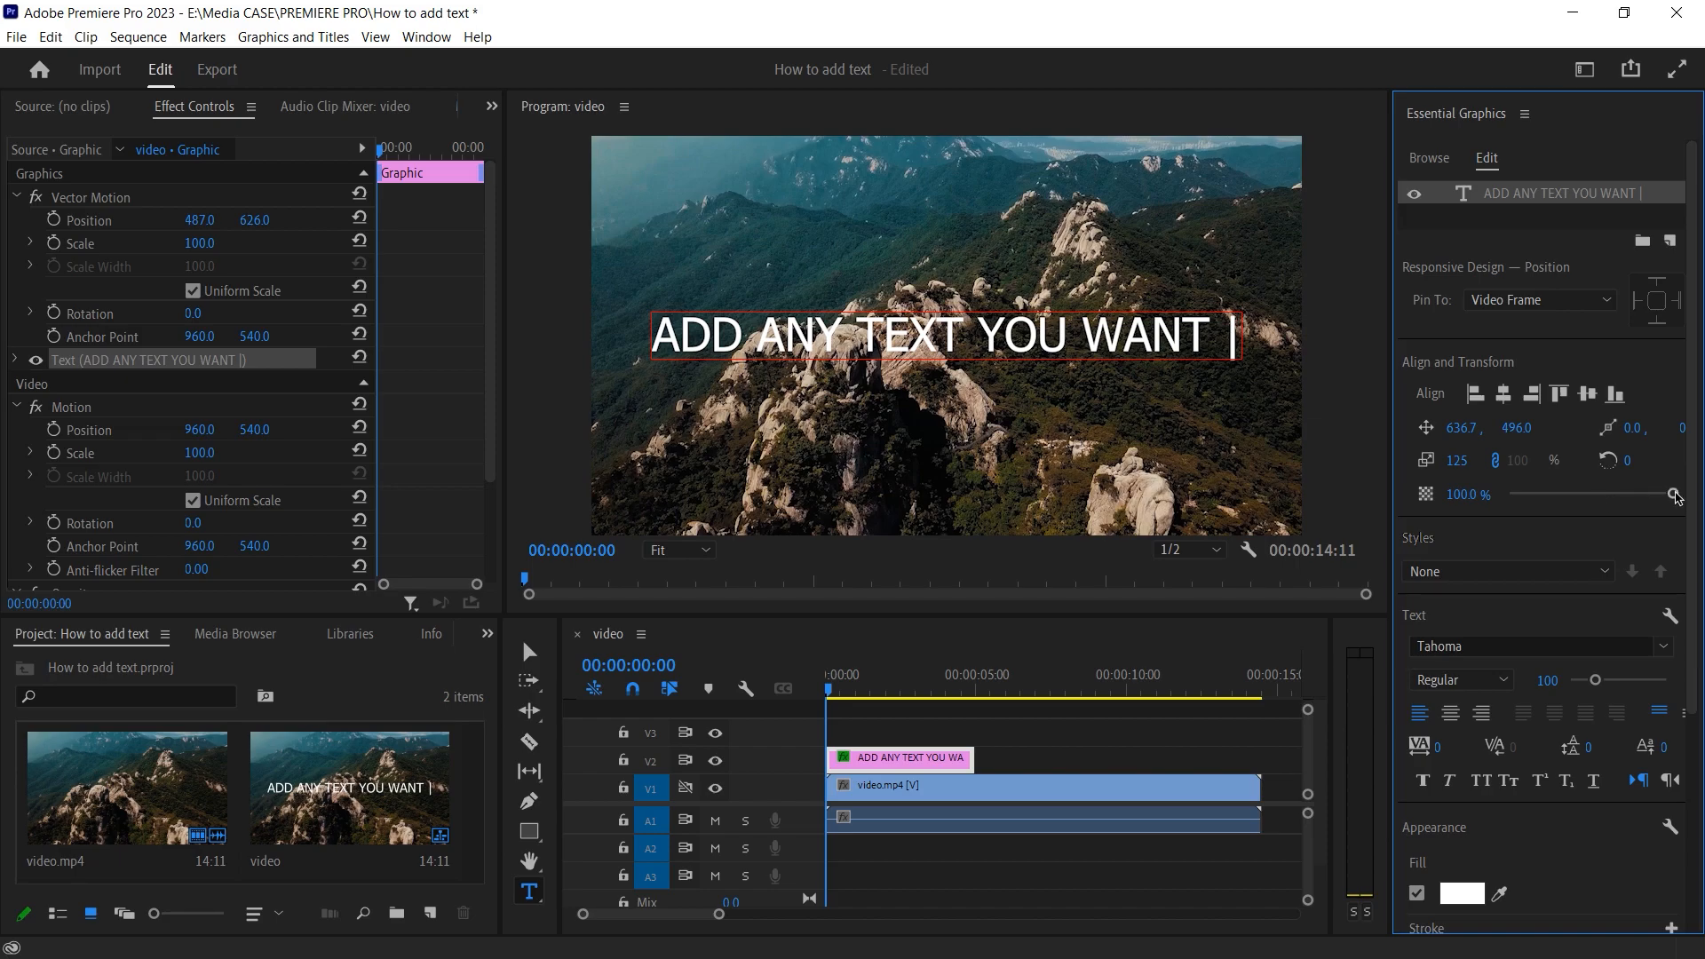
# - Rotate the text to -11° and offset its anchor point to 20, -167
pyautogui.moveTo(1650, 508); pyautogui.dragTo(1650, 427)
pyautogui.moveTo(1460, 429); pyautogui.dragTo(1654, 449)
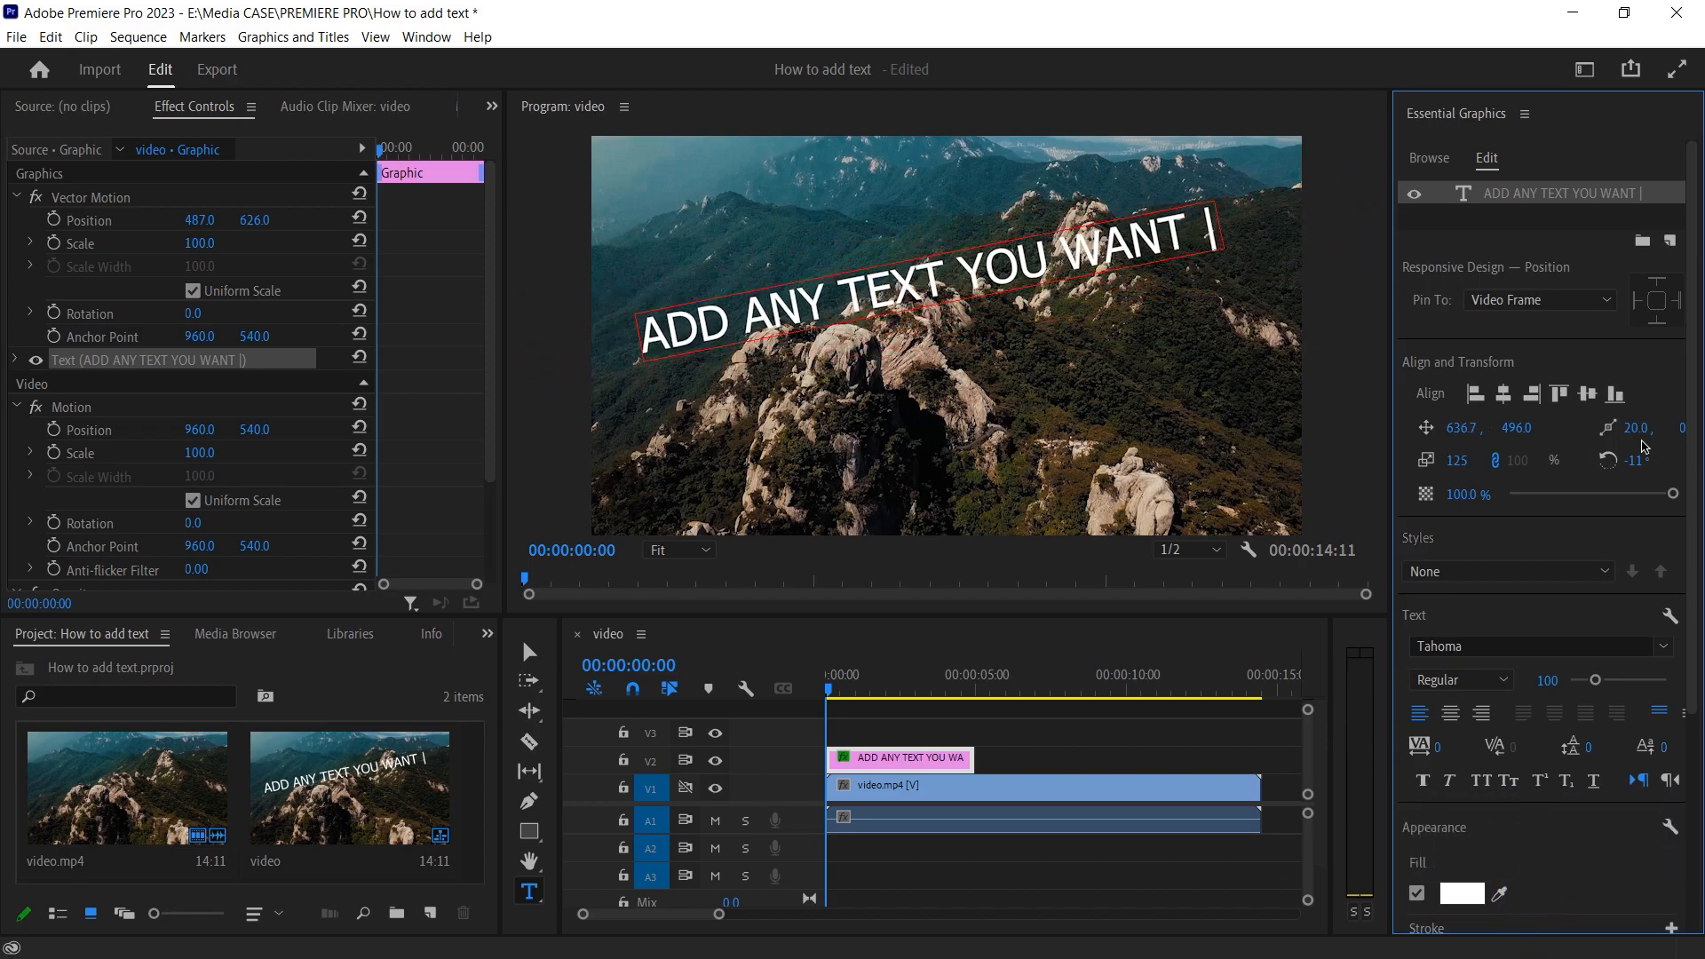
pyautogui.moveTo(1397, 417); pyautogui.dragTo(1326, 449)
pyautogui.moveTo(1599, 433)
pyautogui.mouseDown()
pyautogui.moveTo(1500, 433)
pyautogui.moveTo(1599, 434)
pyautogui.mouseUp()
# - Reset the text's rotation and both anchor point values to 0
pyautogui.click(1551, 461)
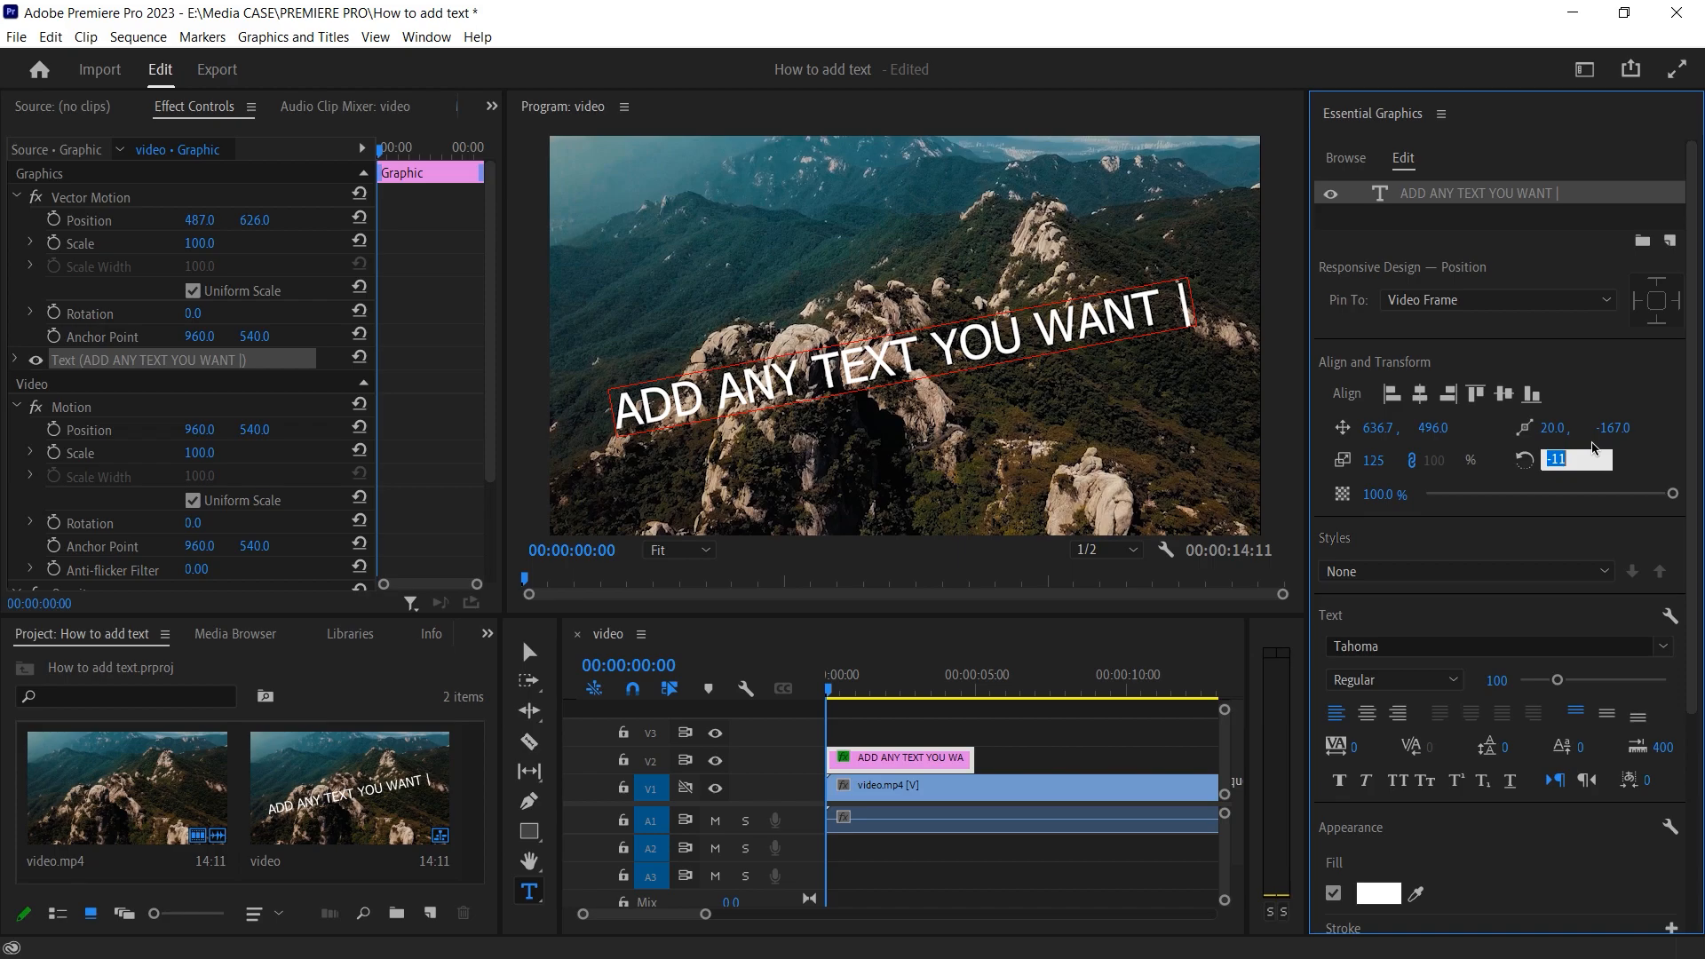
pyautogui.write('0')
pyautogui.click(1555, 428)
pyautogui.write('0')
pyautogui.click(1616, 428)
pyautogui.write('0')
pyautogui.click(1633, 453)
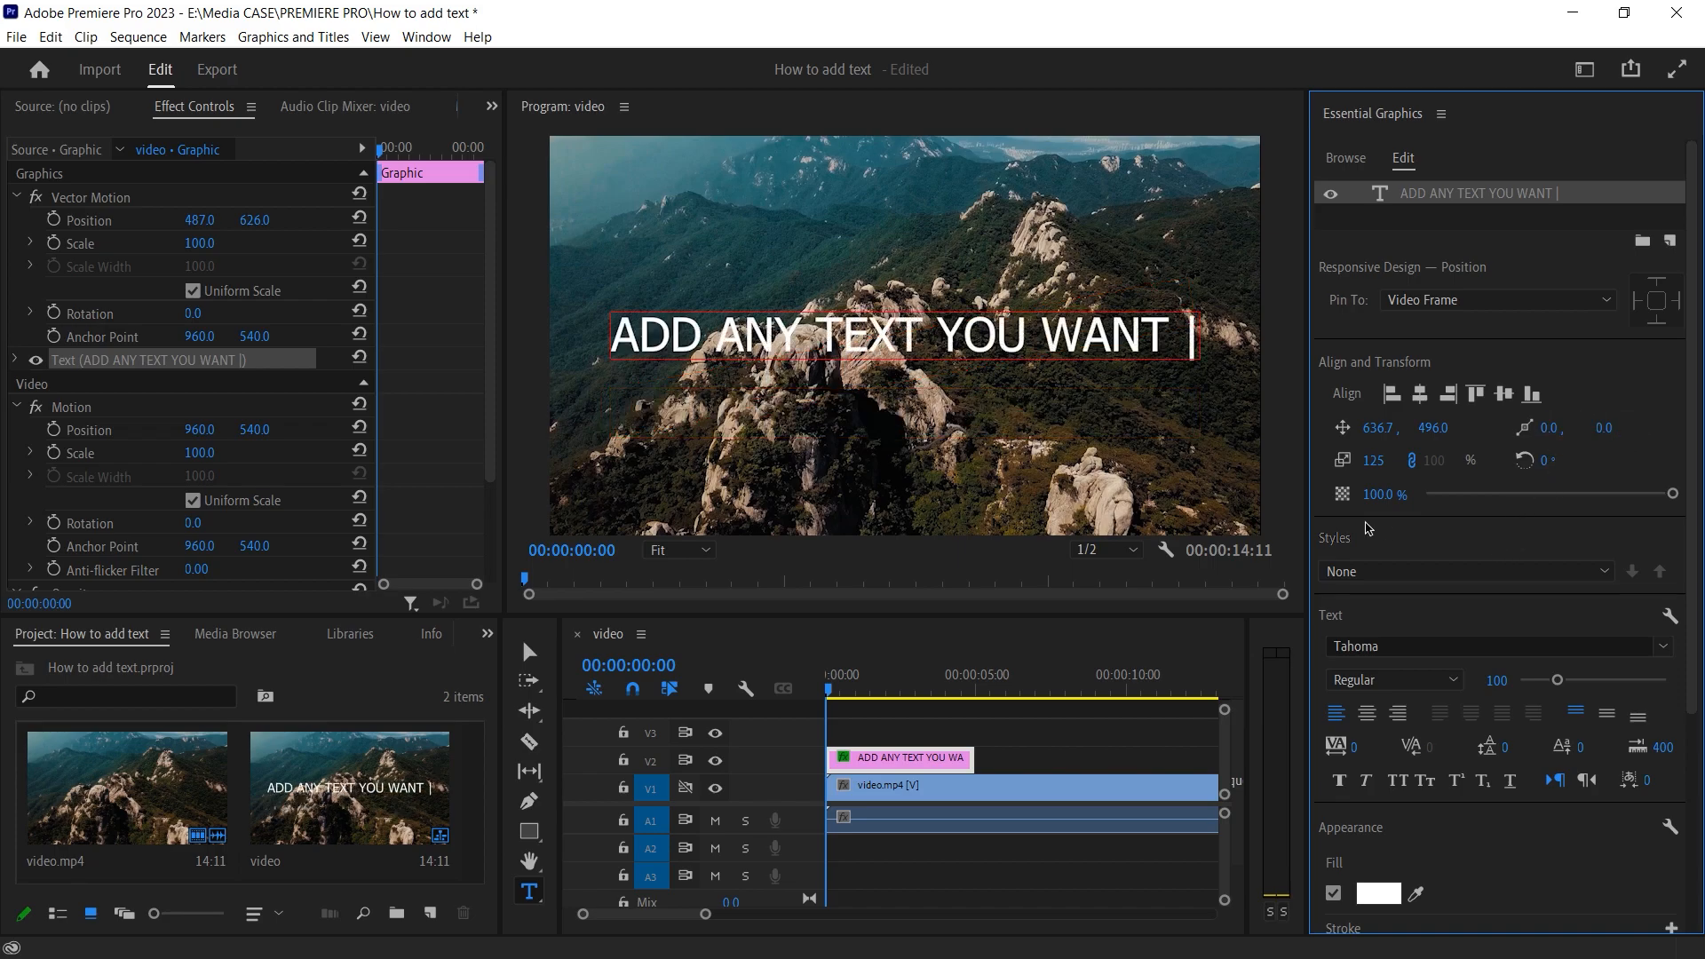
# - Change the text's font to Trebuchet MS in the Bold Italic style
pyautogui.scroll(-2, 1386, 530)
pyautogui.click(1663, 491)
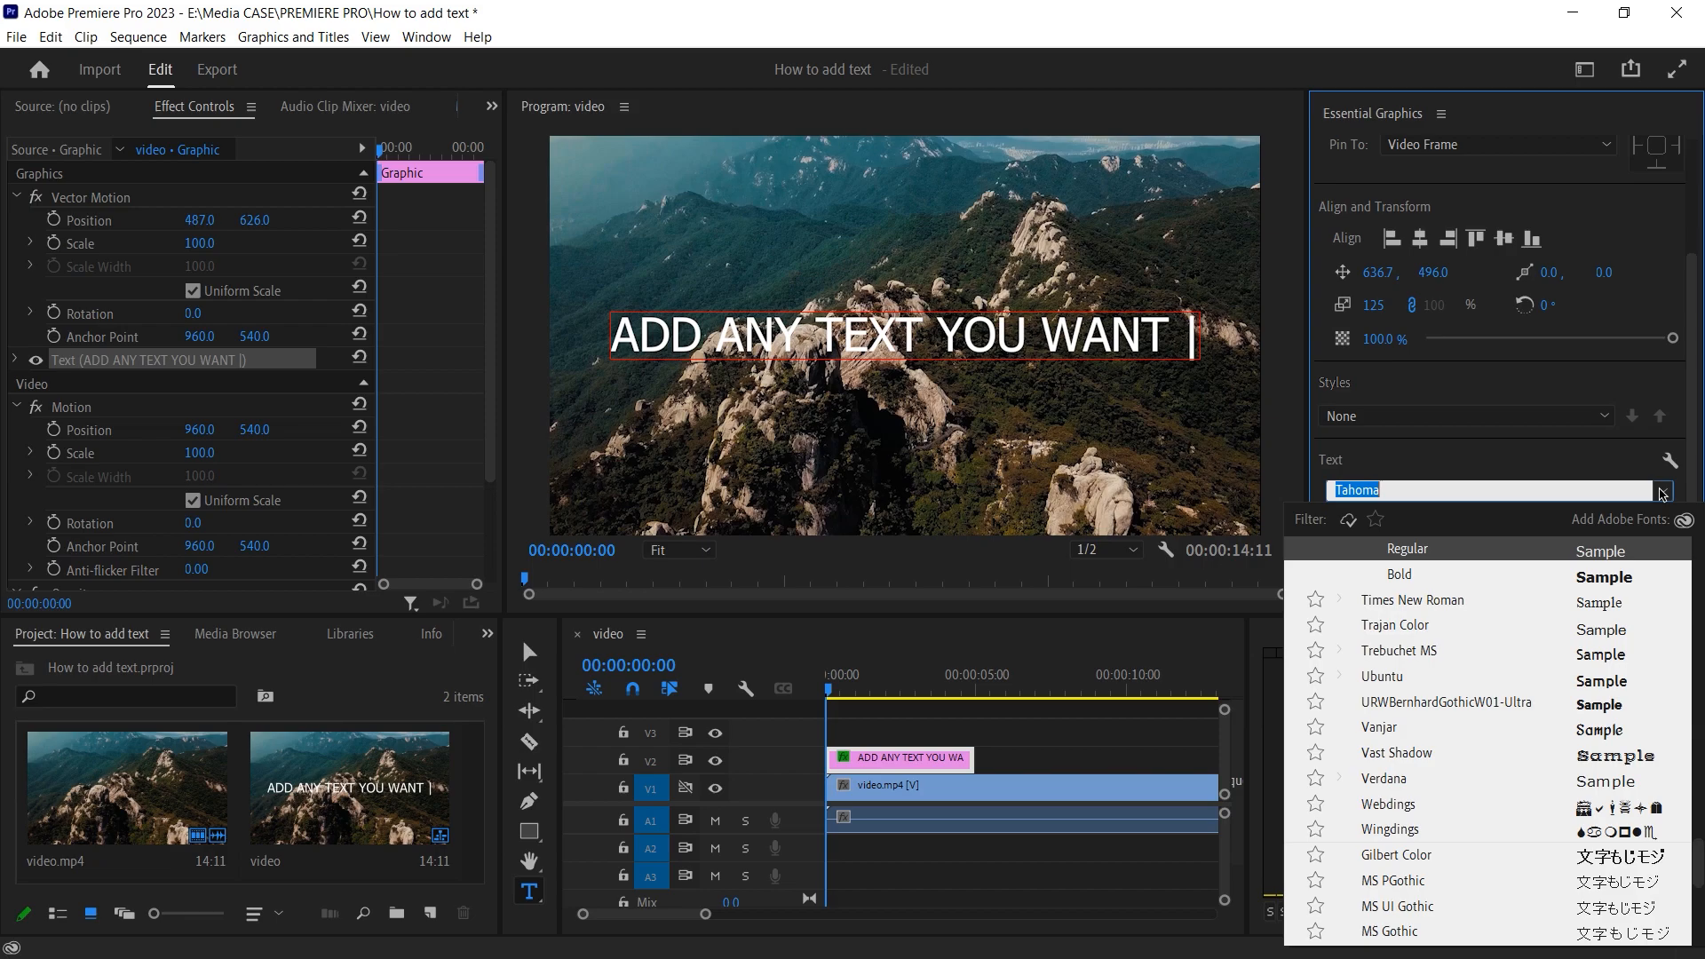
pyautogui.click(1587, 653)
pyautogui.click(1652, 492)
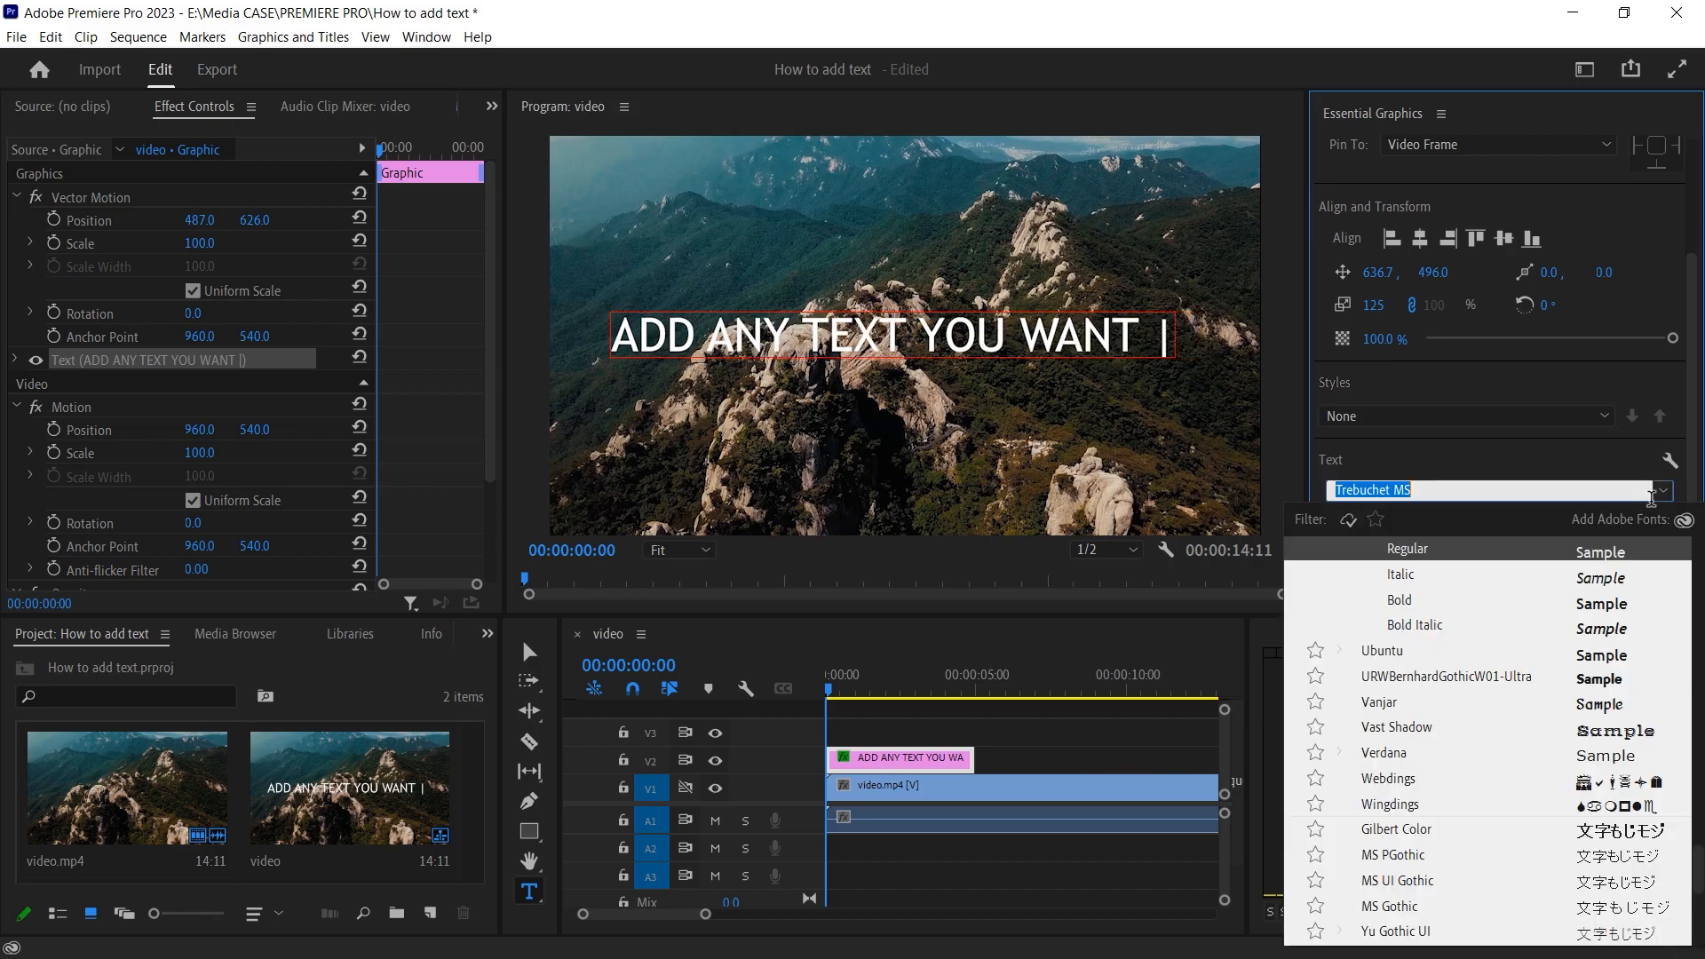
pyautogui.click(1627, 629)
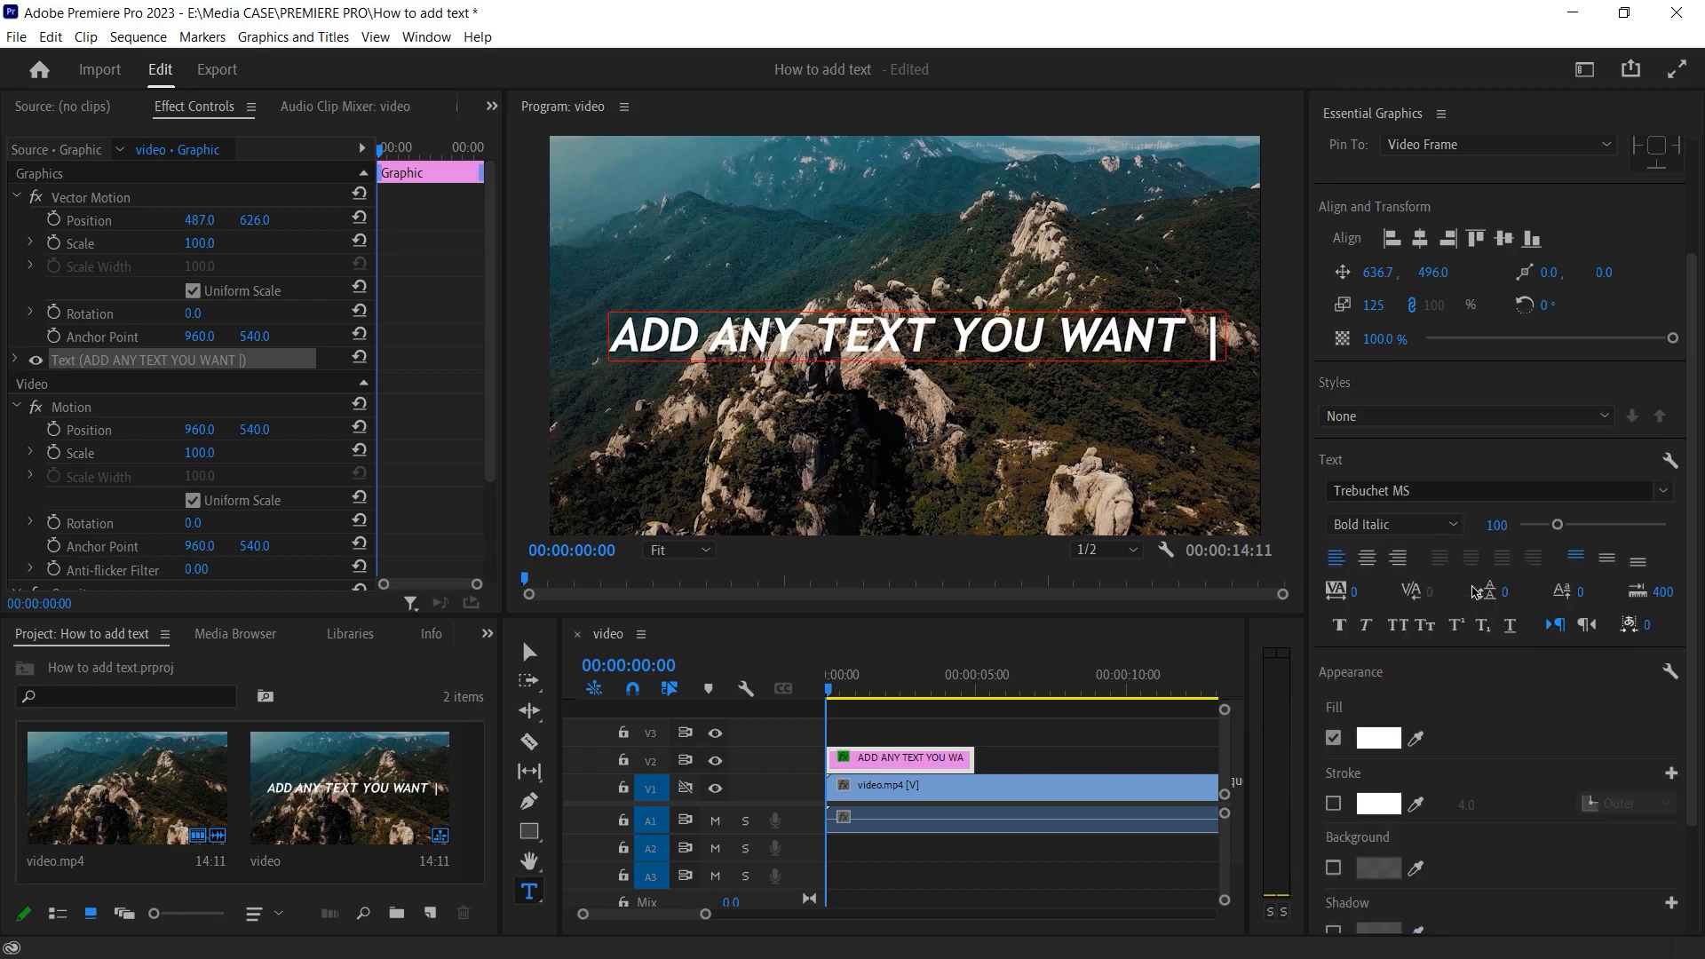
# - Try the Bold, Italic and Regular font styles on the text and return to Bold Italic
pyautogui.click(1385, 524)
pyautogui.click(1382, 593)
pyautogui.click(1385, 525)
pyautogui.click(1377, 571)
pyautogui.click(1385, 525)
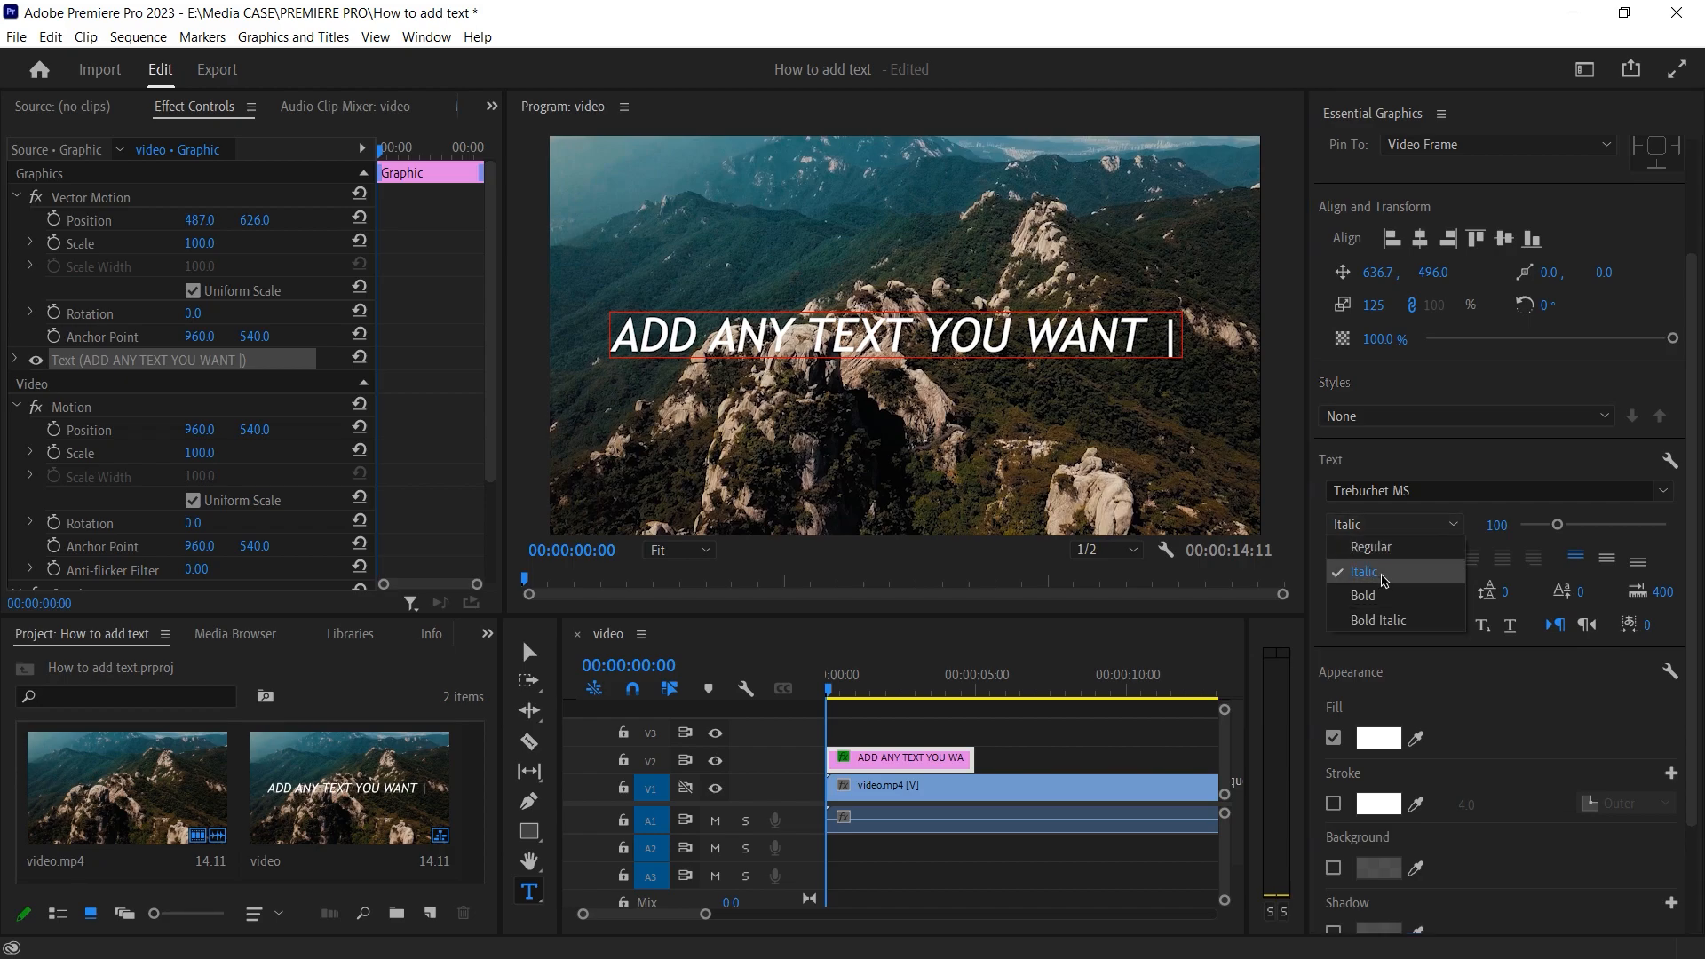
pyautogui.click(1370, 547)
pyautogui.click(1386, 525)
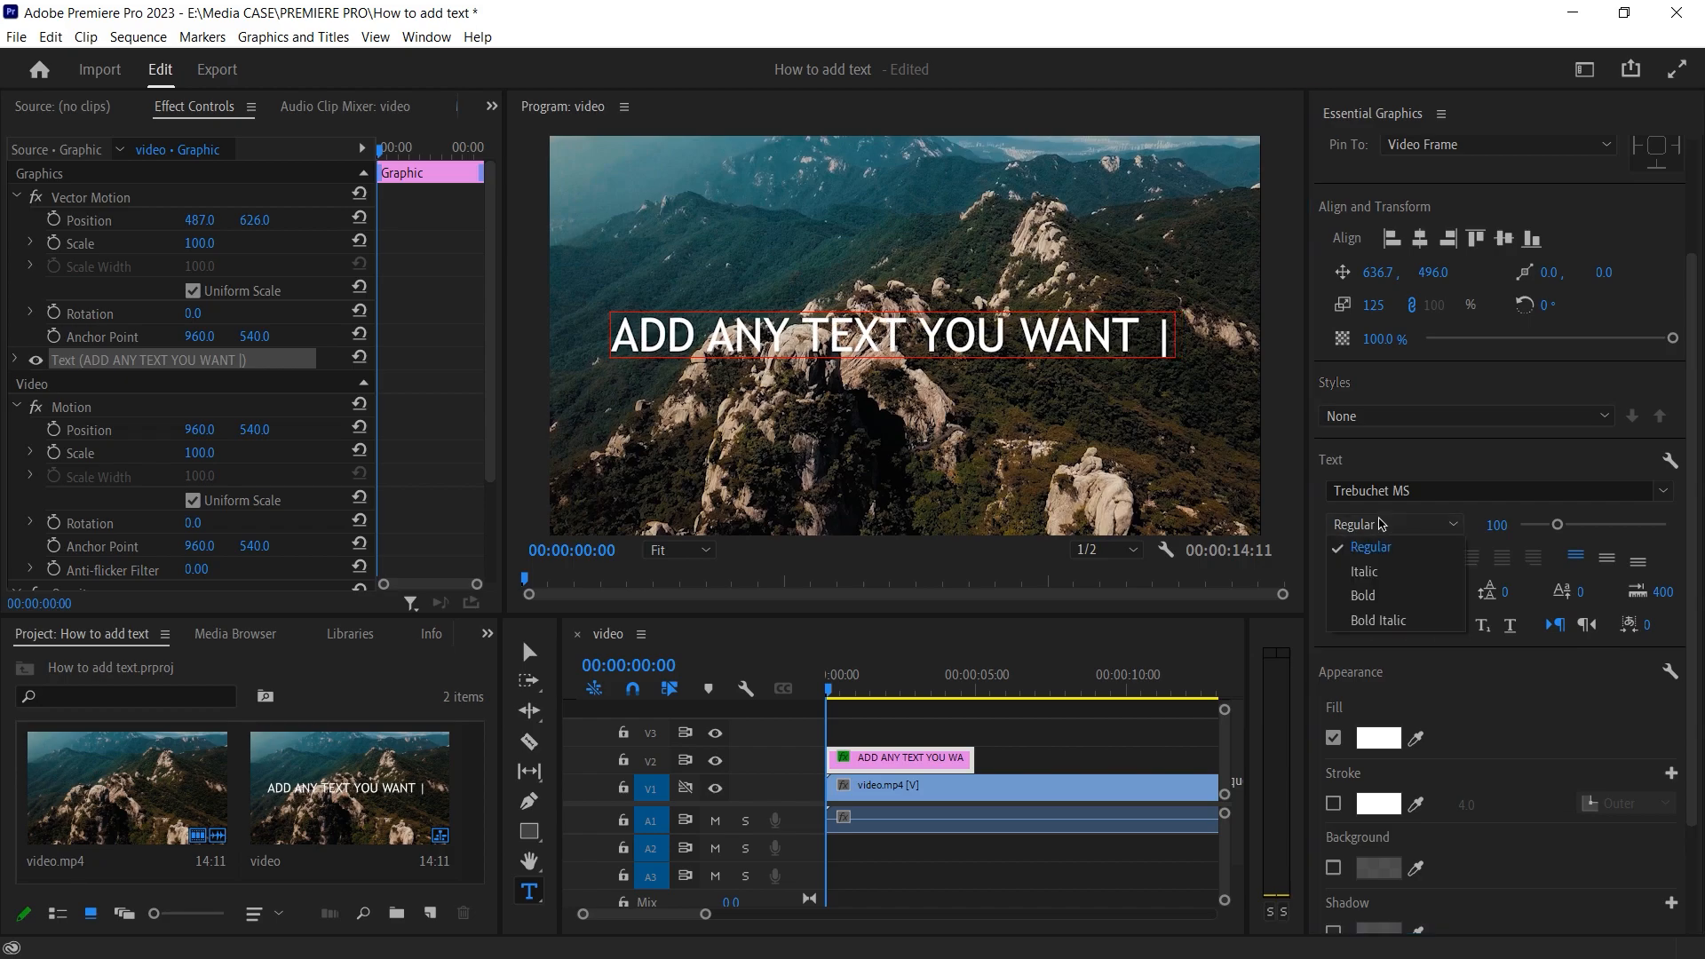
pyautogui.click(1385, 620)
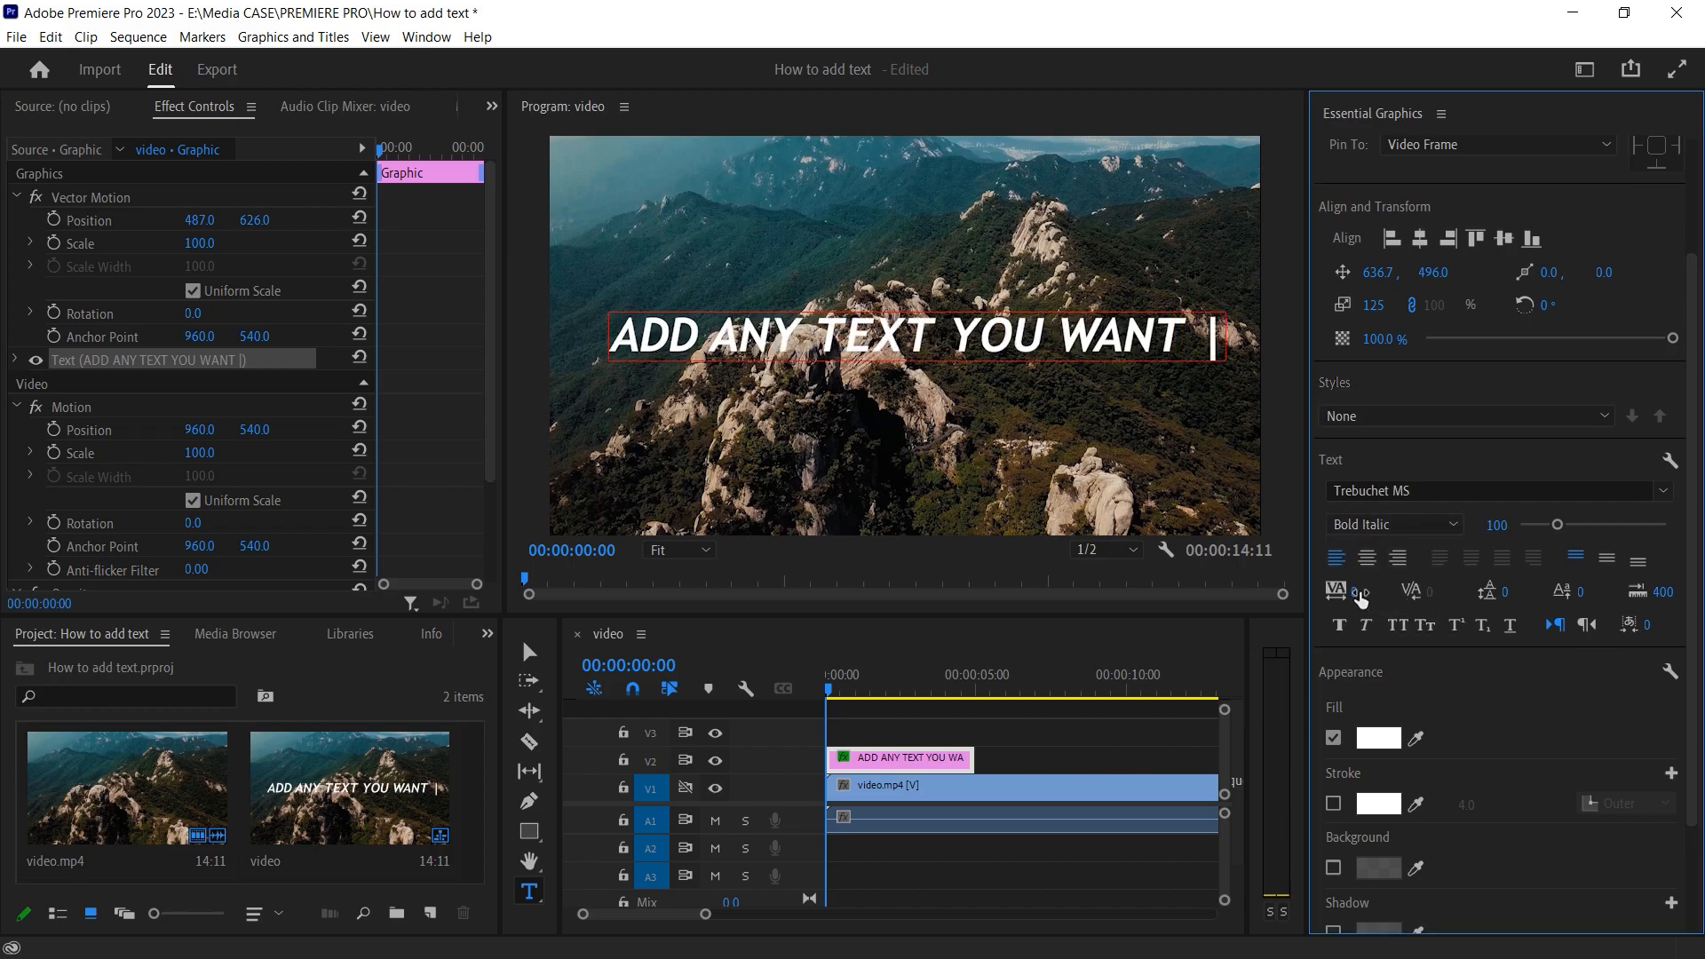
# - Set the text's tracking to 130 and recentre the text in the frame
pyautogui.moveTo(1353, 592); pyautogui.dragTo(1400, 592)
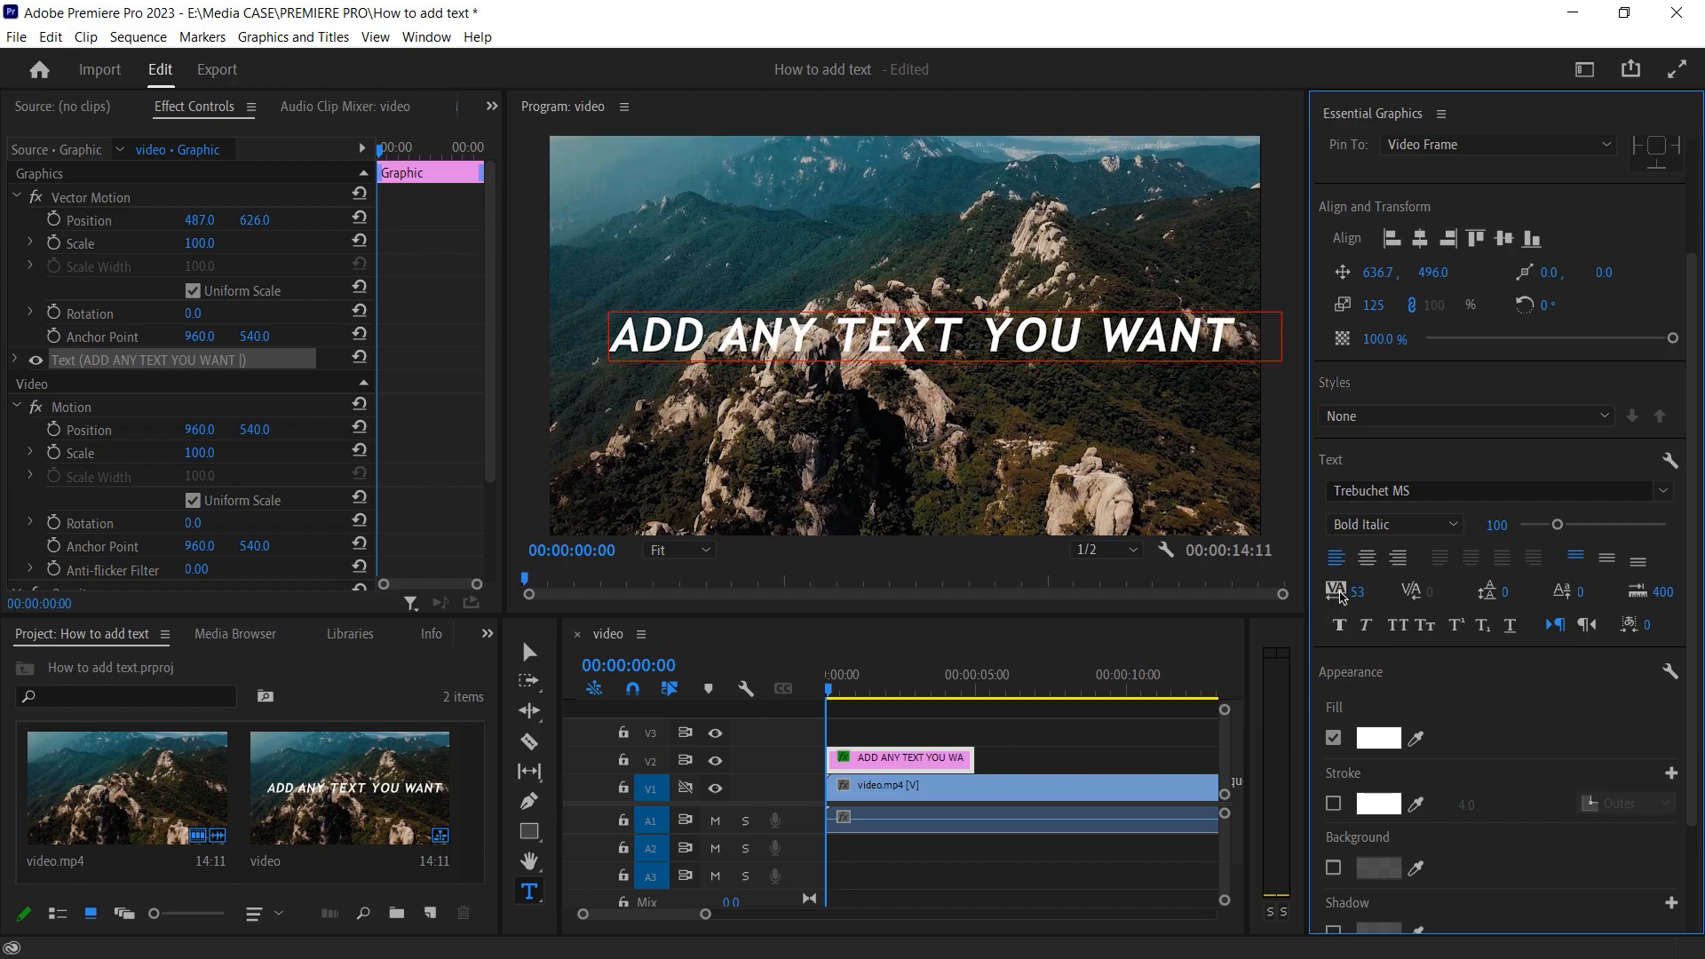
pyautogui.moveTo(1357, 592); pyautogui.dragTo(1426, 592)
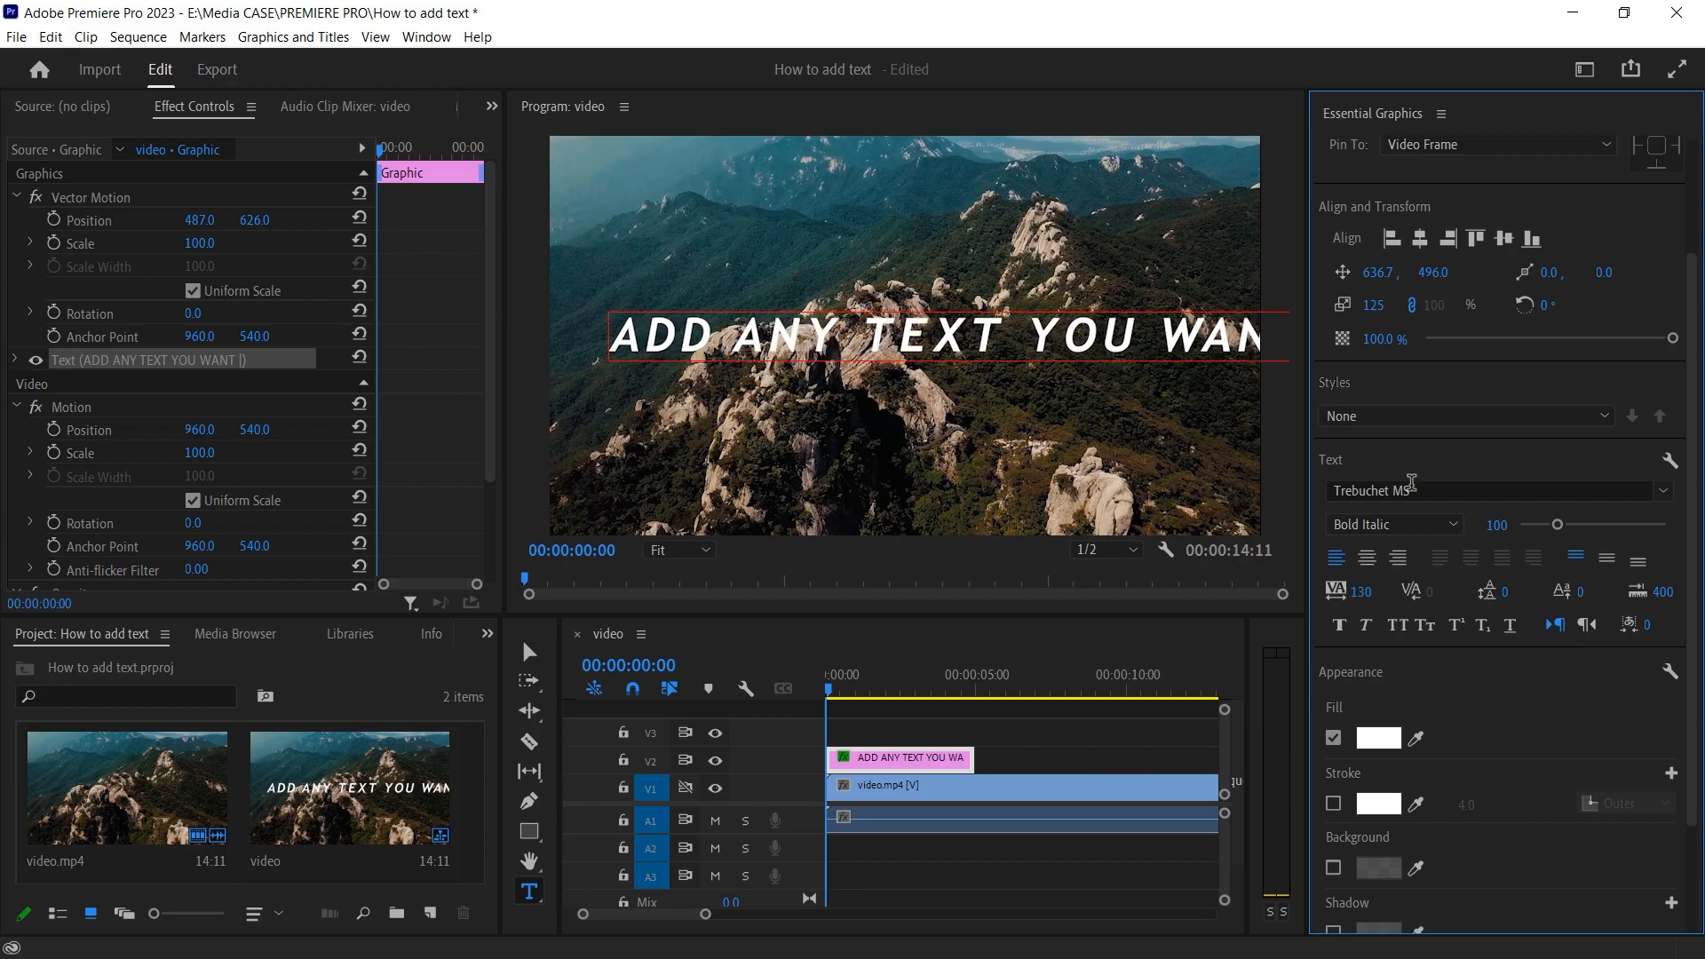
pyautogui.click(1421, 239)
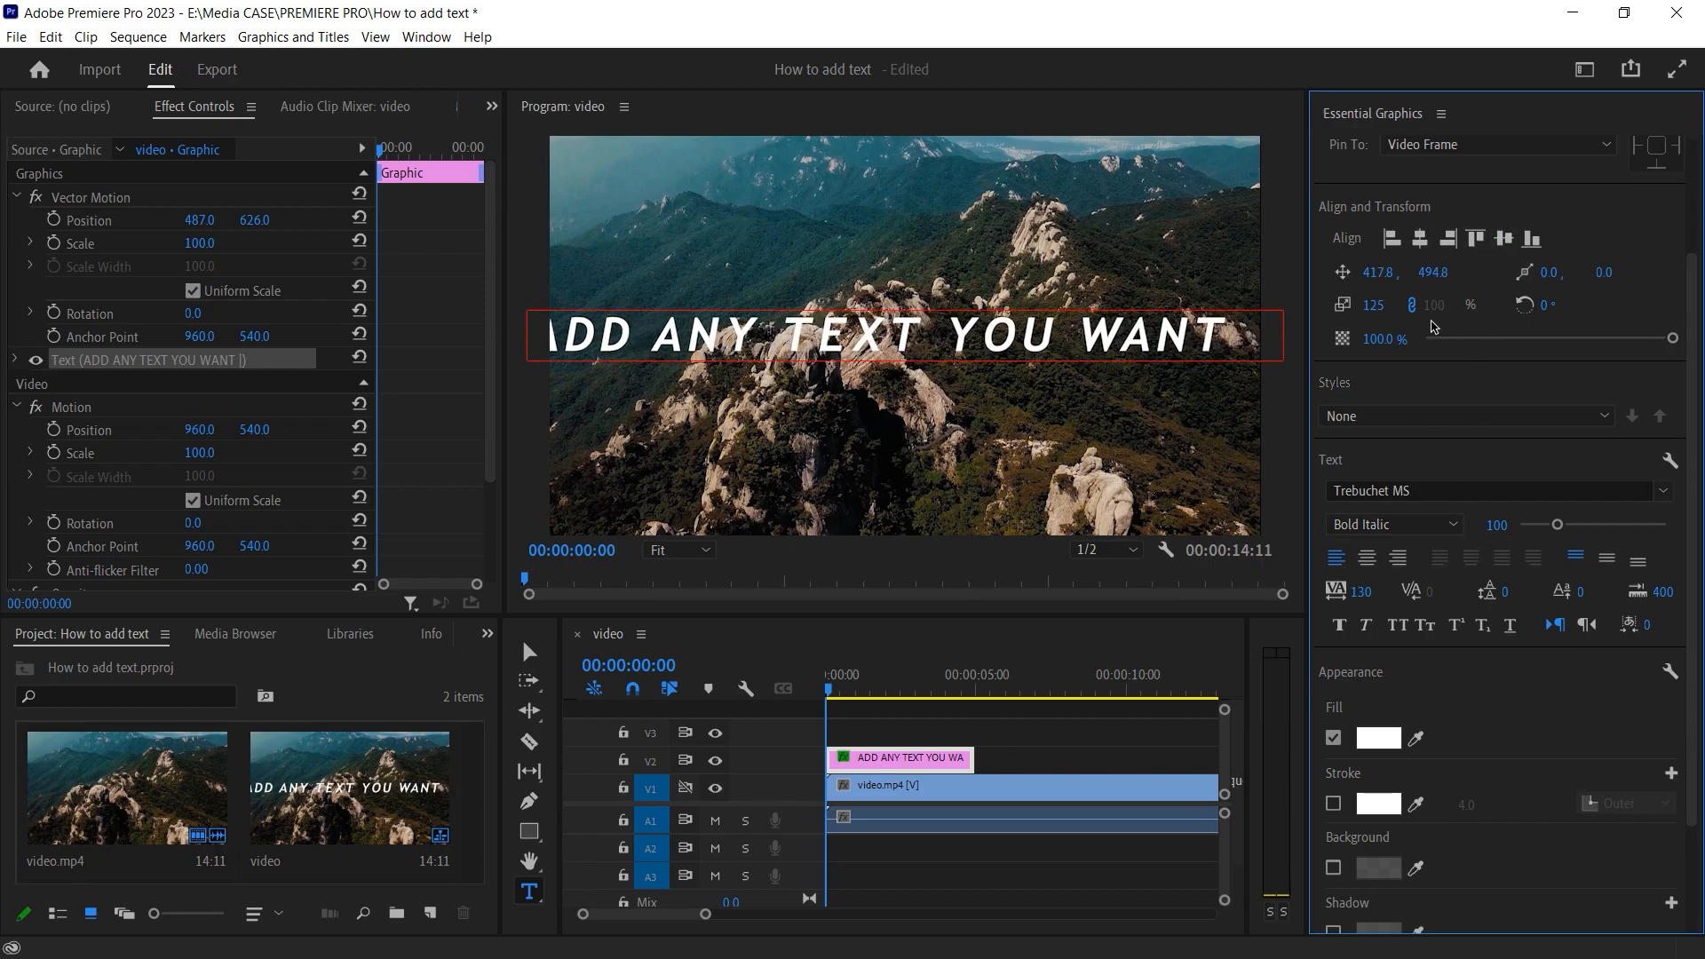
# - Delete the stray character after "WANT" and recentre the text horizontally
pyautogui.click(1240, 344)
pyautogui.press('BackSpace')
pyautogui.click(1420, 238)
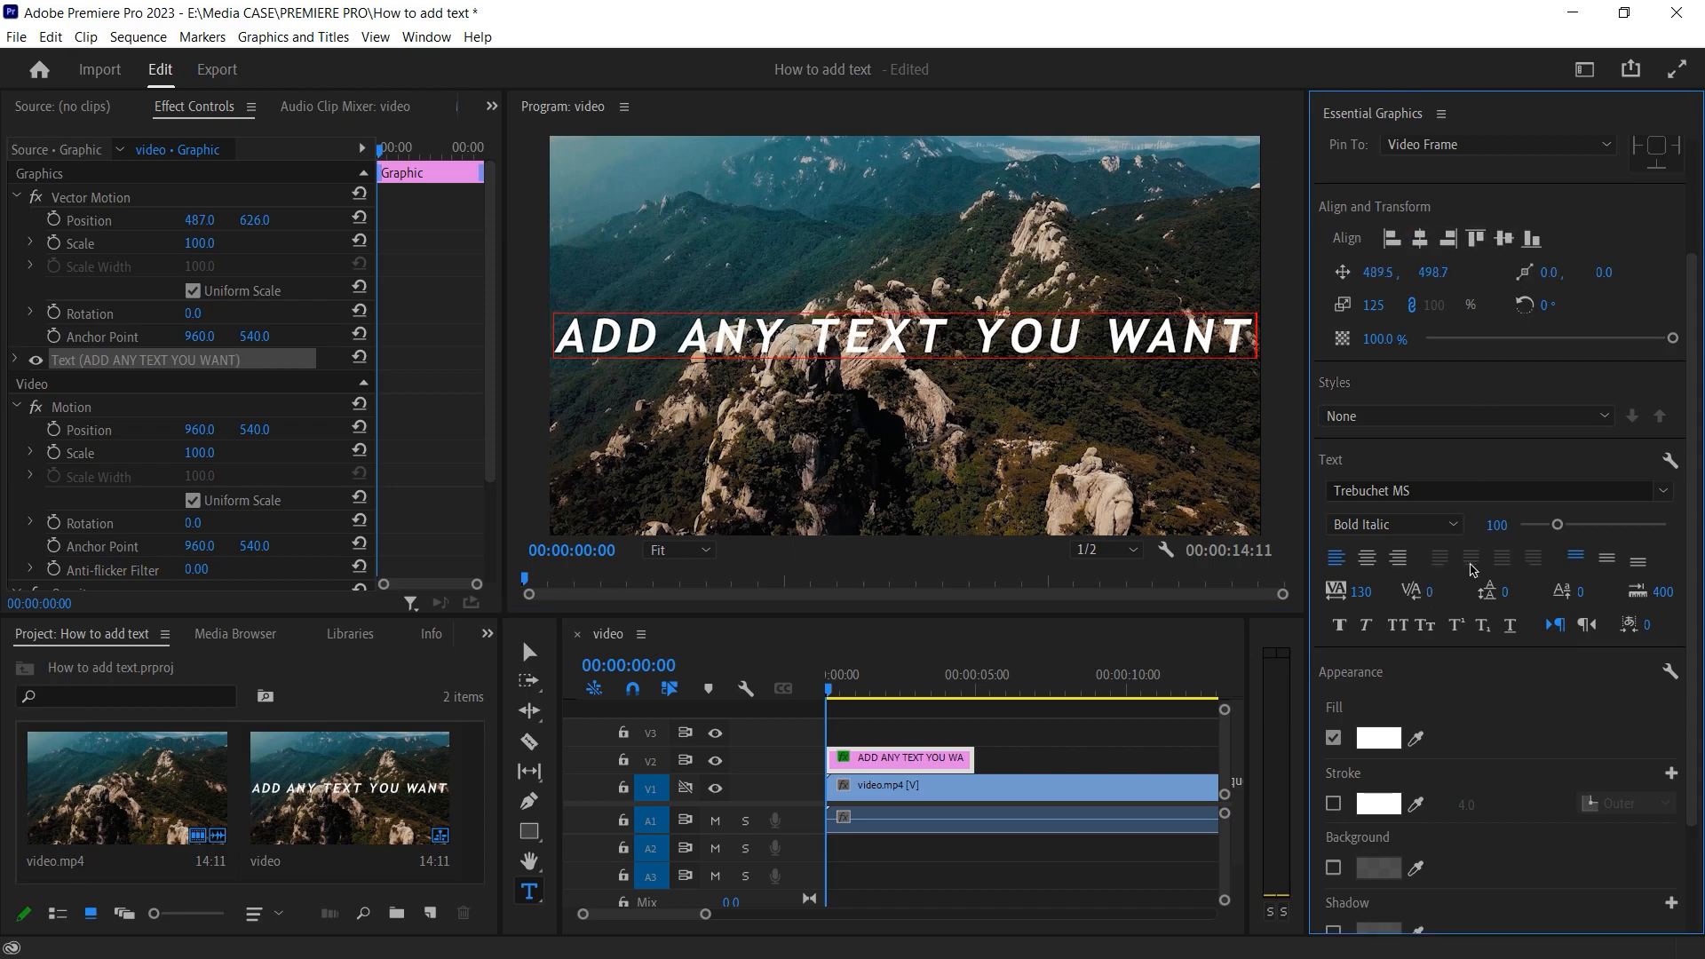
# - Select all the characters of the title and change their fill colour to bright green
pyautogui.scroll(-3, 1388, 678)
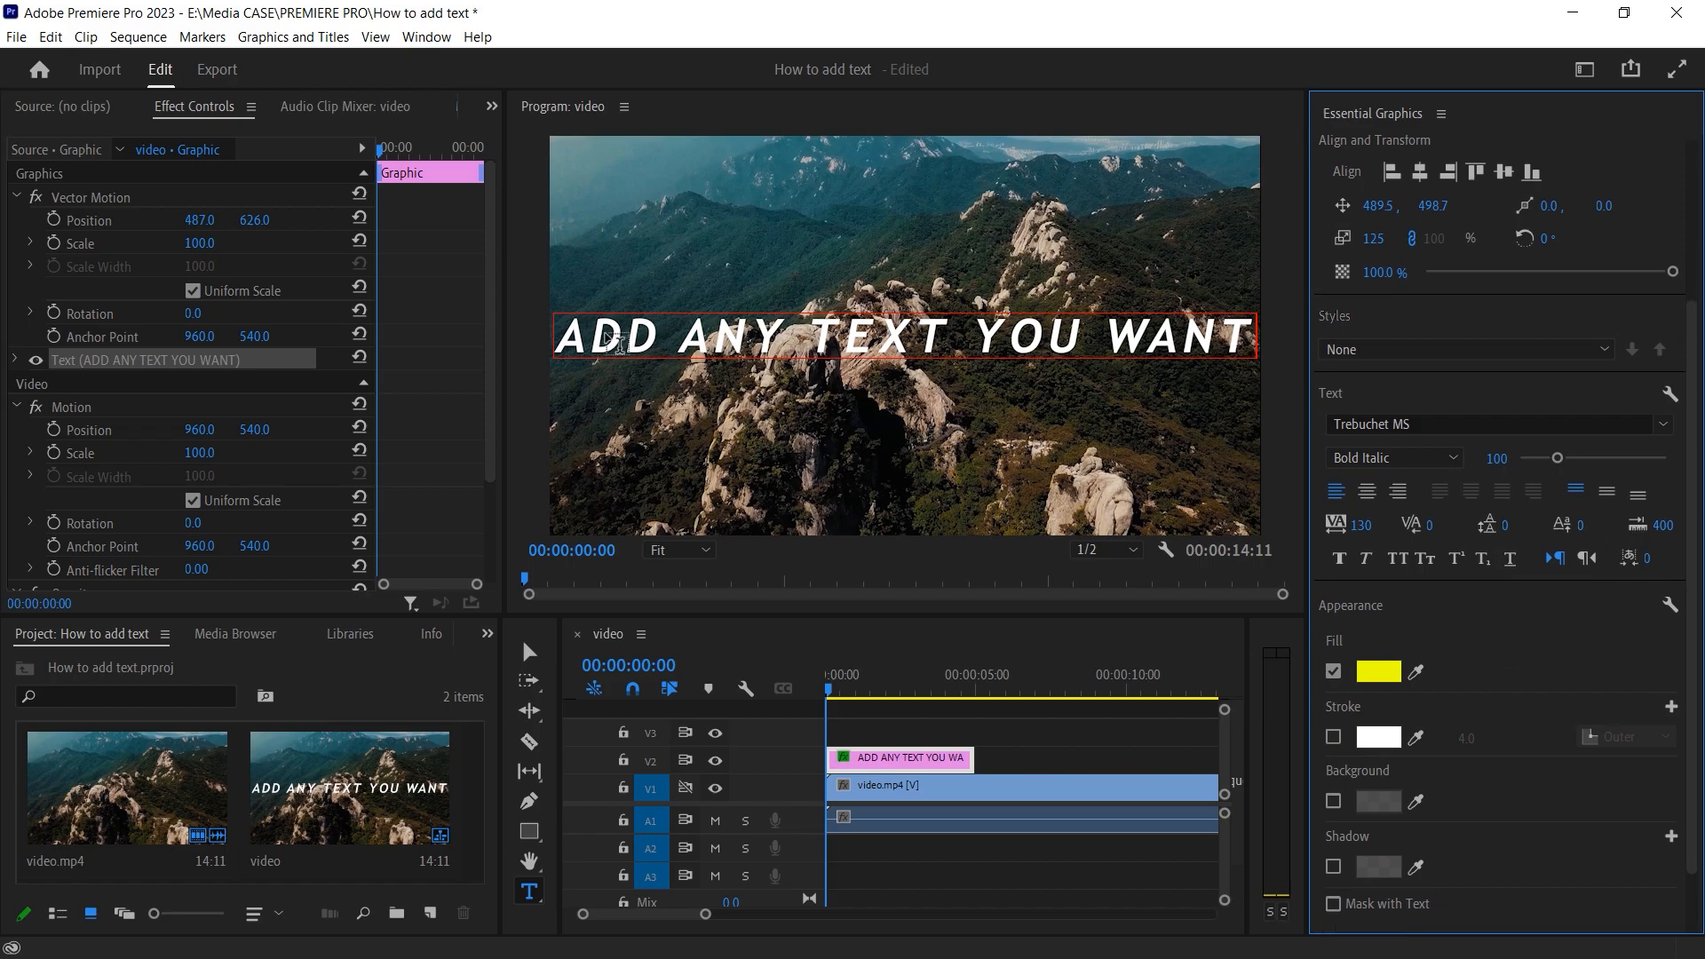
pyautogui.doubleClick(617, 342)
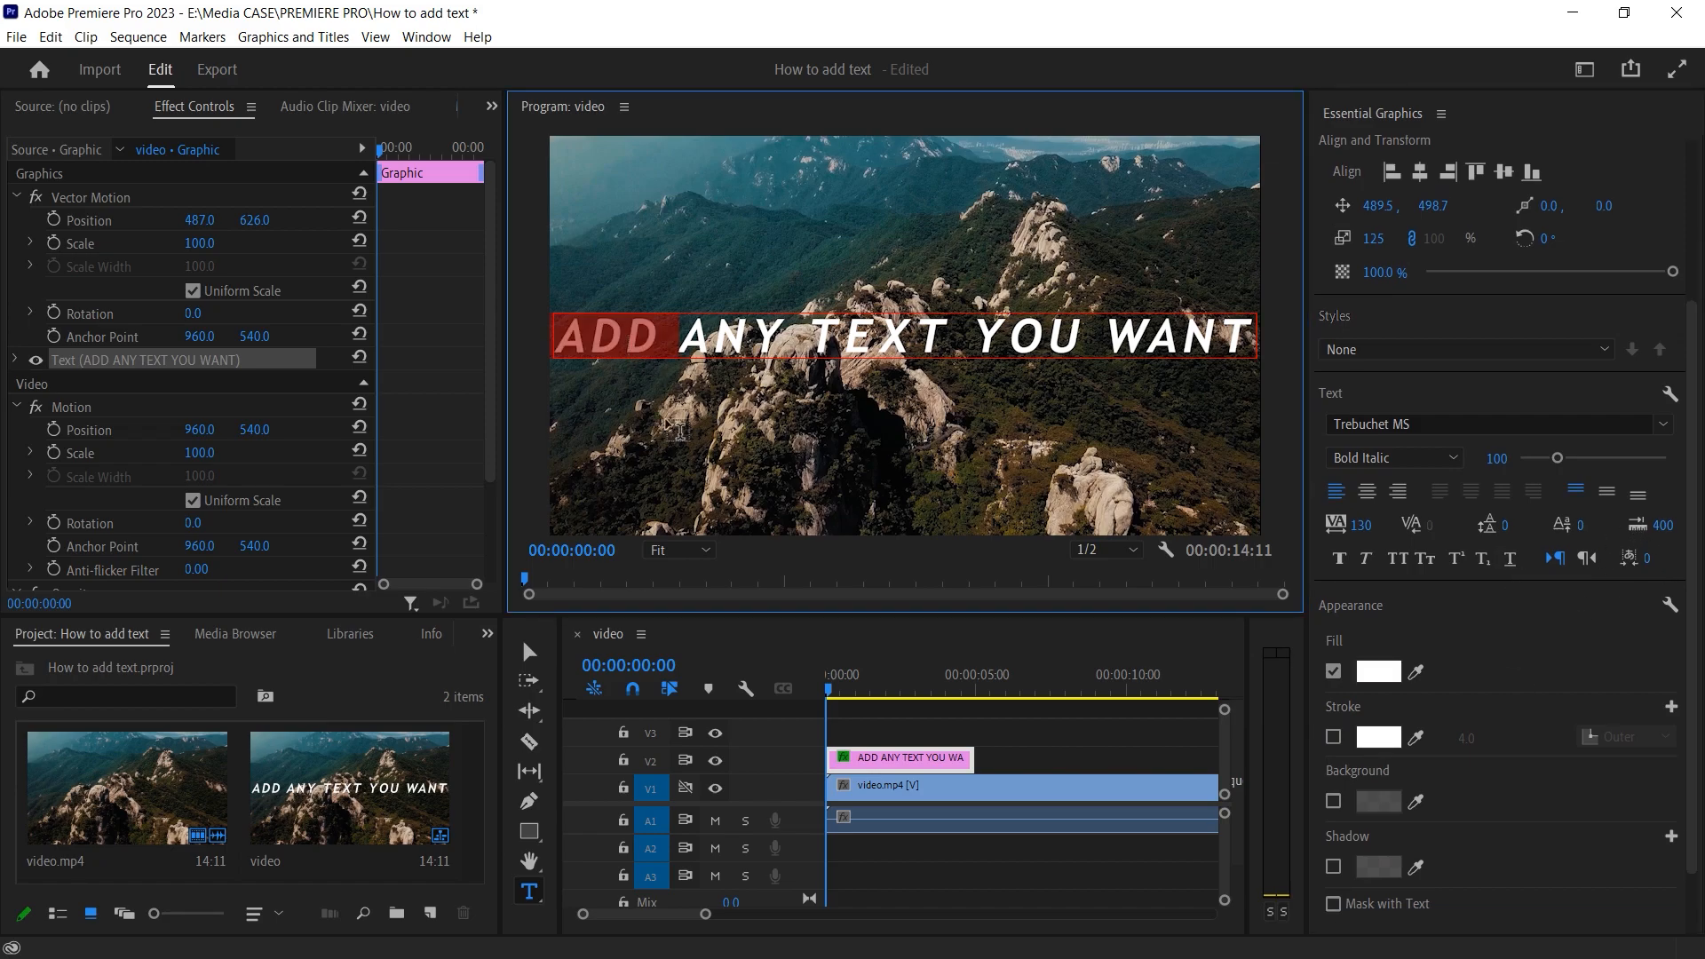
pyautogui.hotkey('ctrl', 'a')
pyautogui.click(1382, 679)
pyautogui.moveTo(288, 586); pyautogui.dragTo(320, 730)
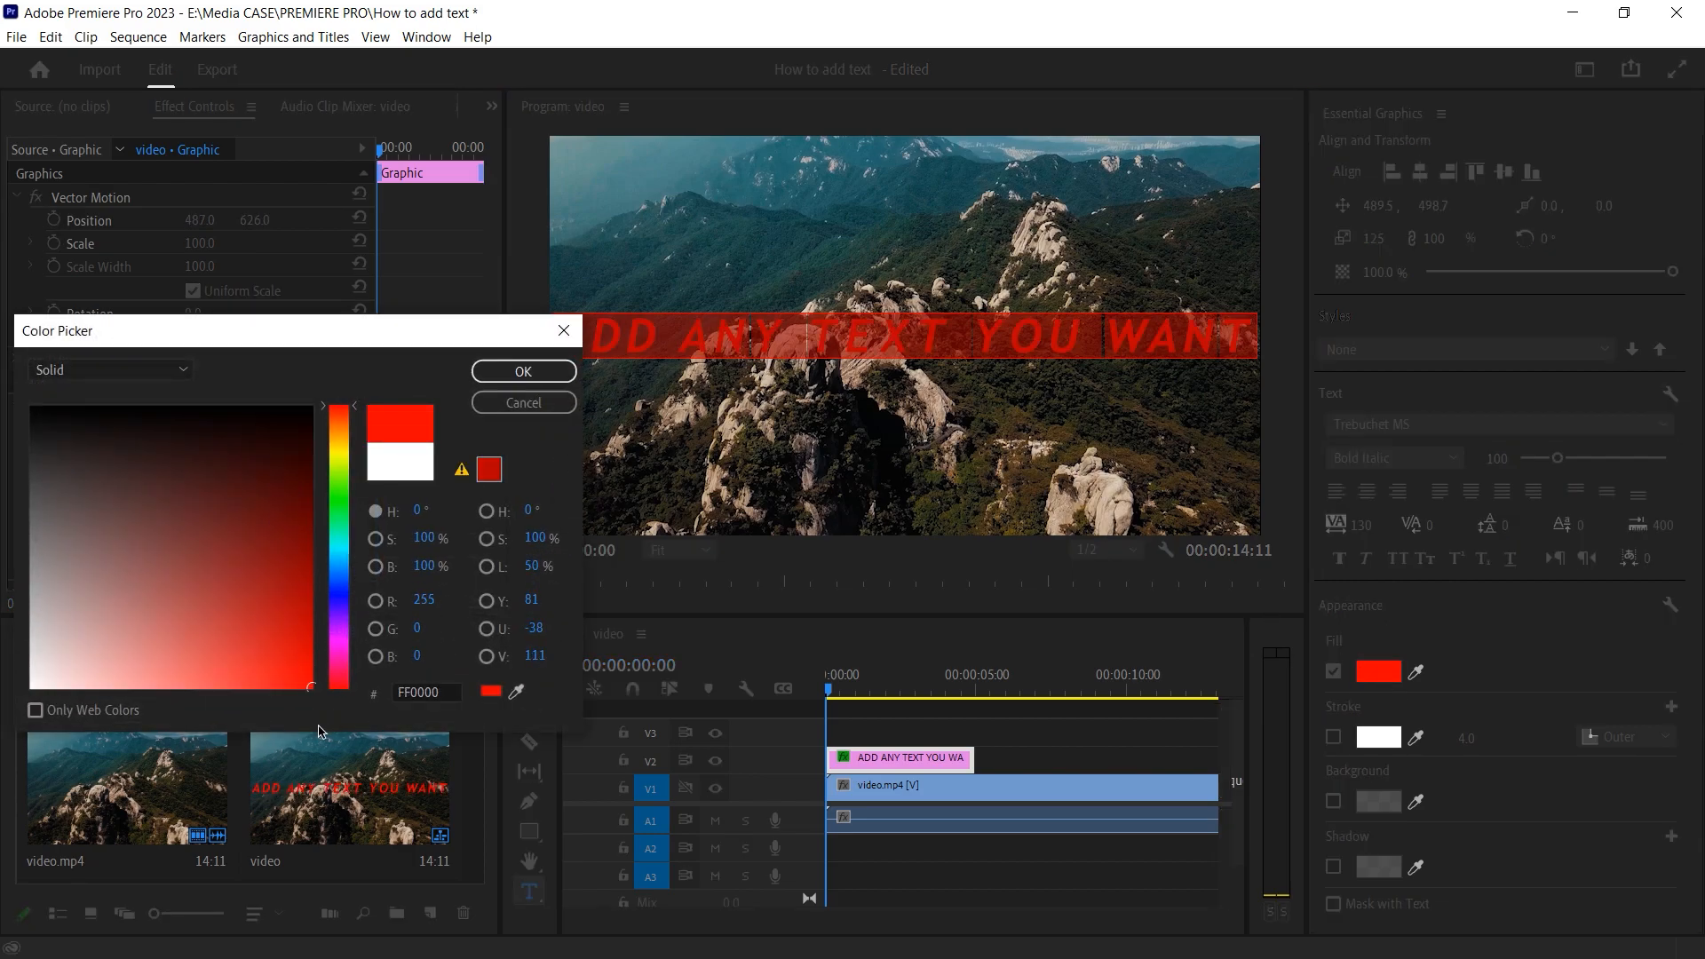
pyautogui.moveTo(334, 498)
pyautogui.mouseDown()
pyautogui.moveTo(337, 431)
pyautogui.moveTo(337, 477)
pyautogui.mouseUp()
pyautogui.click(522, 372)
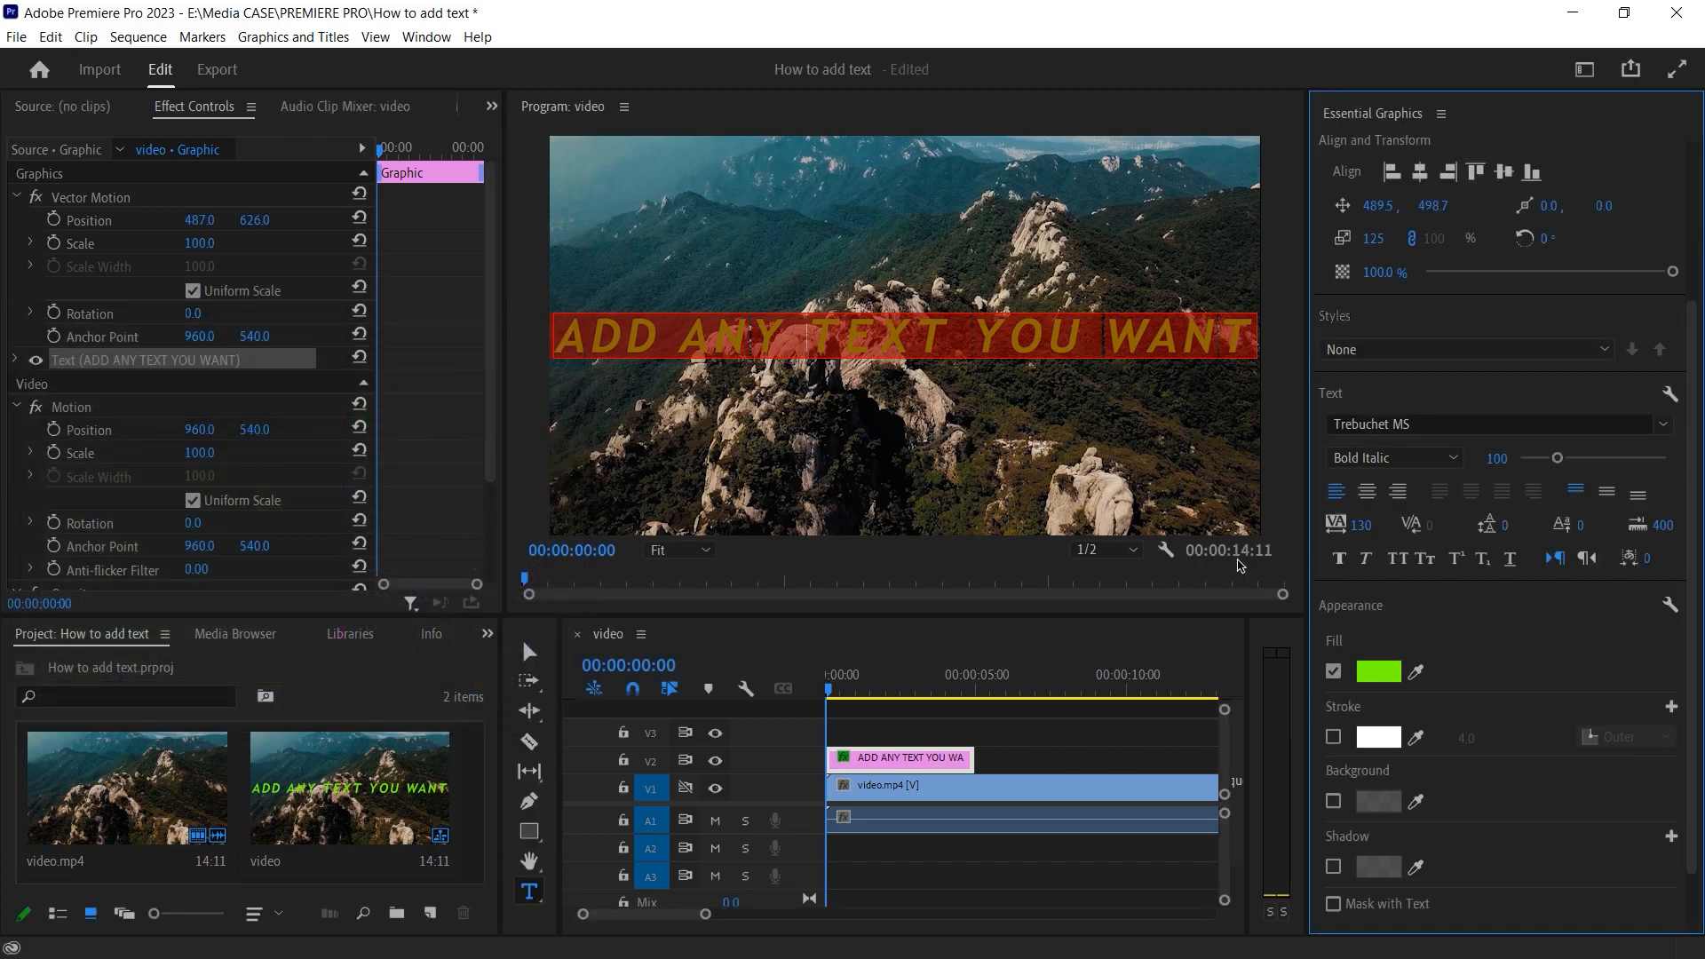
pyautogui.click(1296, 608)
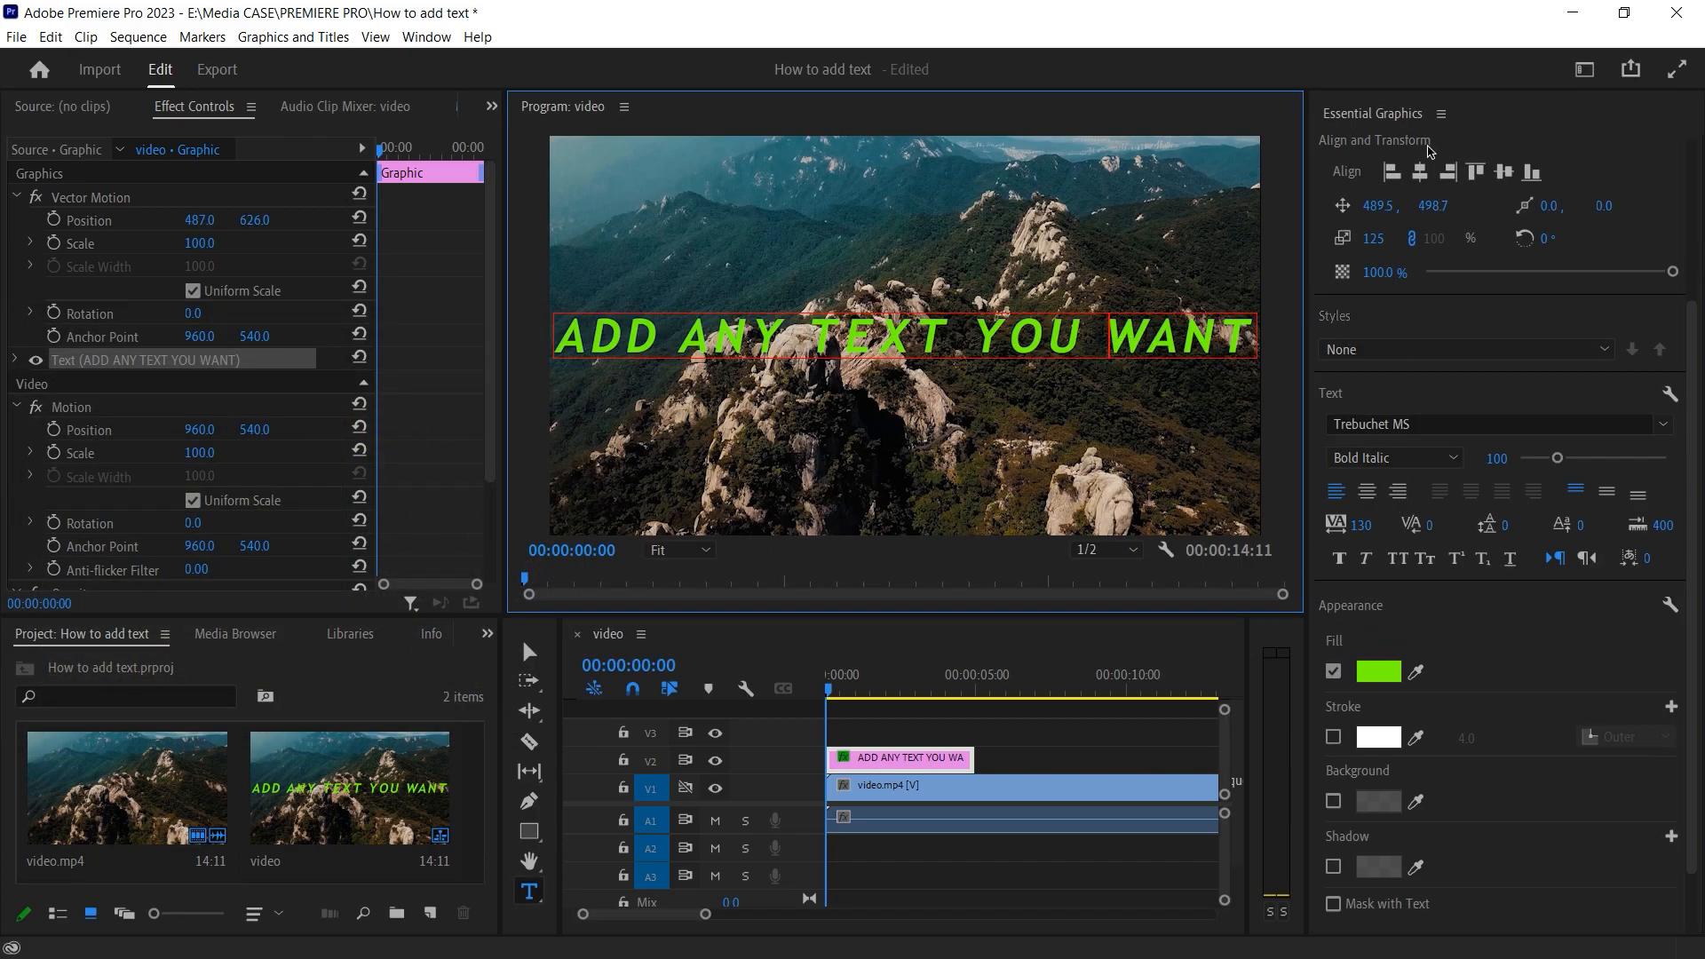
# - Select the text layer and set its fill colour to white (FFFFFF)
pyautogui.moveTo(1693, 321); pyautogui.dragTo(1678, 182)
pyautogui.click(1507, 178)
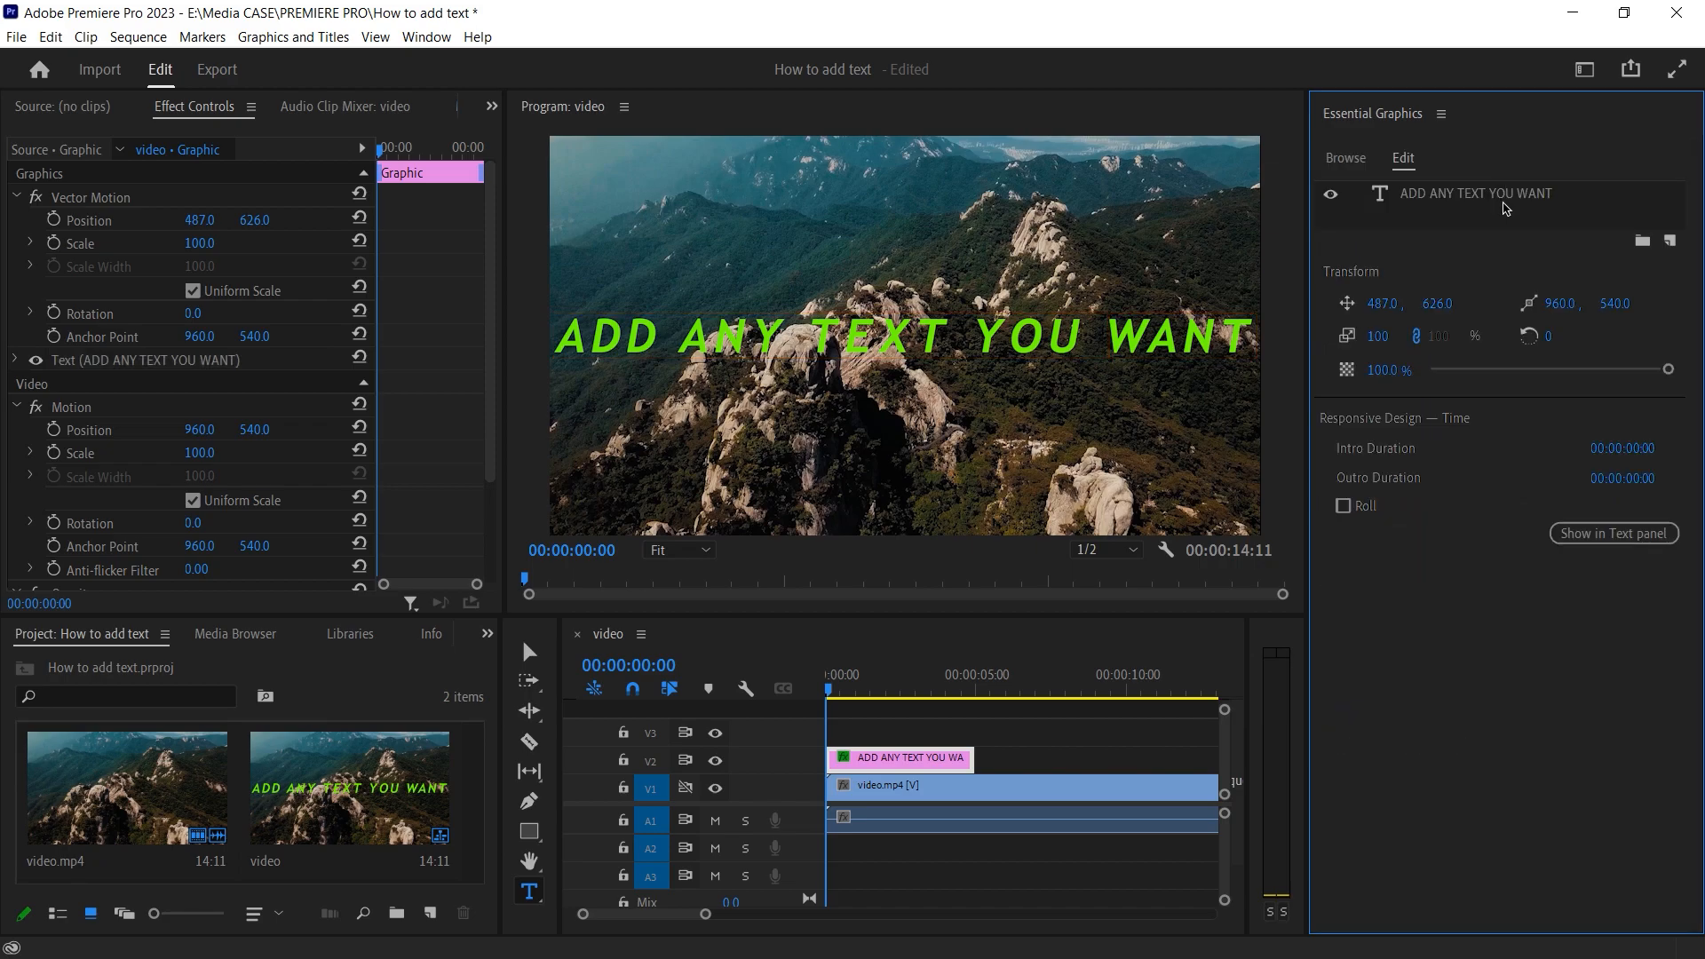
pyautogui.click(1494, 189)
pyautogui.click(1393, 903)
pyautogui.click(303, 663)
pyautogui.click(242, 552)
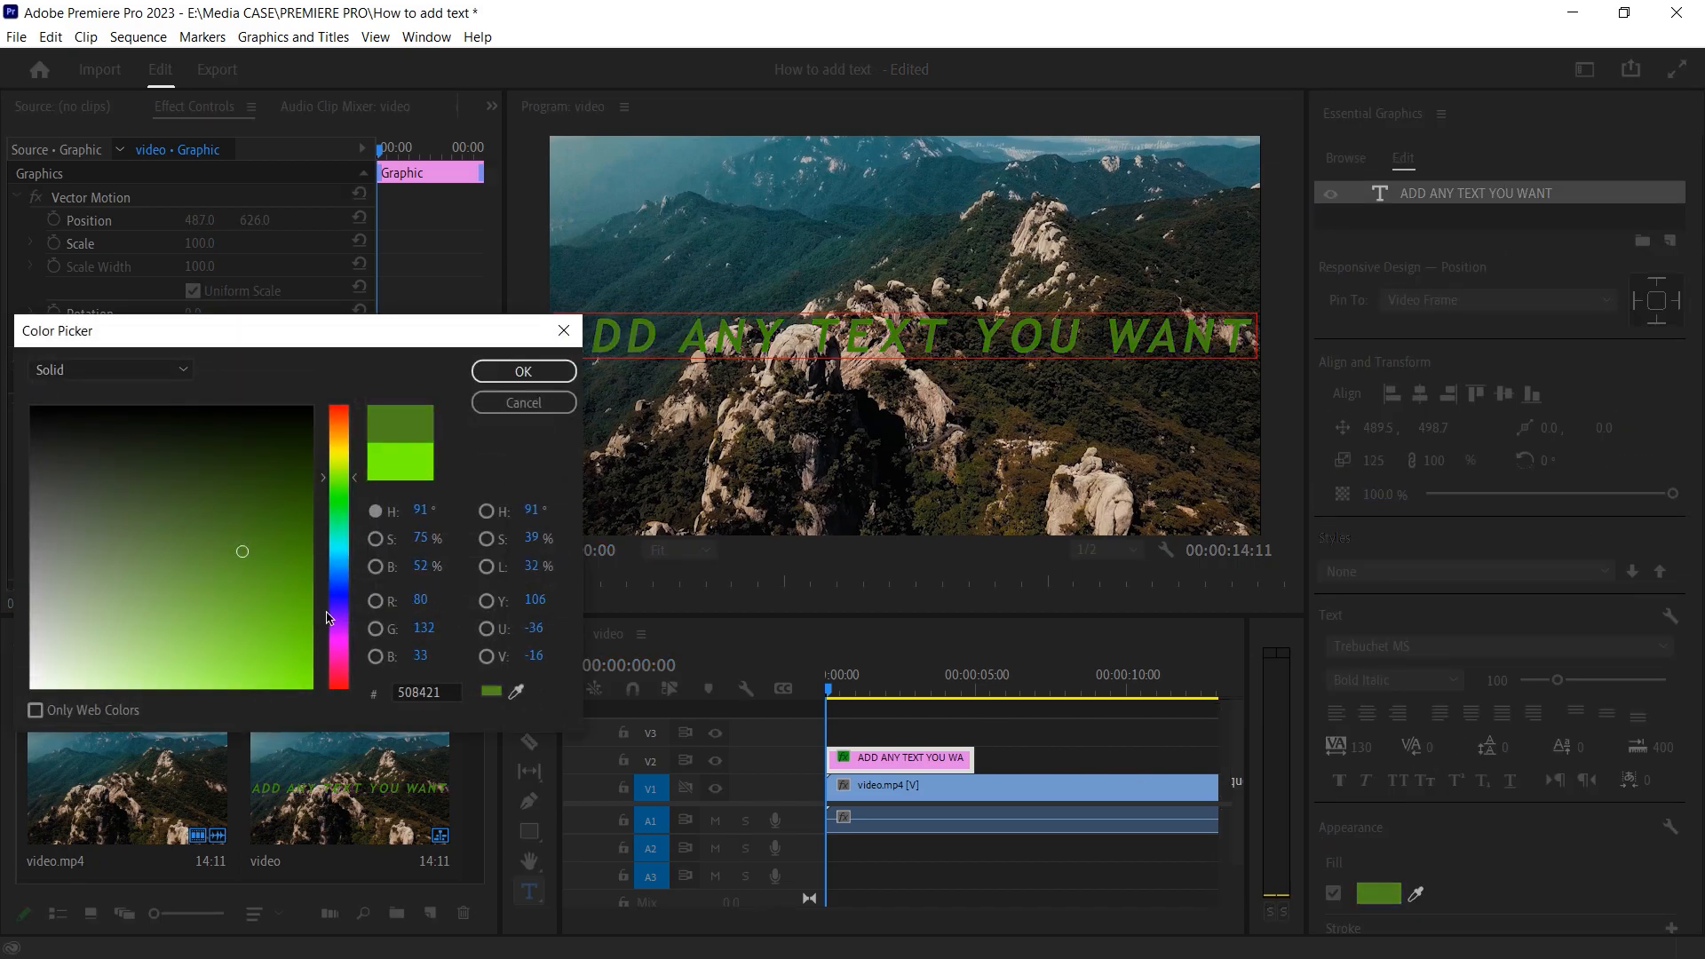
pyautogui.moveTo(338, 518); pyautogui.dragTo(339, 594)
pyautogui.moveTo(224, 599)
pyautogui.mouseDown()
pyautogui.moveTo(321, 647)
pyautogui.moveTo(111, 664)
pyautogui.moveTo(288, 631)
pyautogui.moveTo(322, 601)
pyautogui.moveTo(144, 689)
pyautogui.moveTo(285, 589)
pyautogui.moveTo(3, 706)
pyautogui.mouseUp()
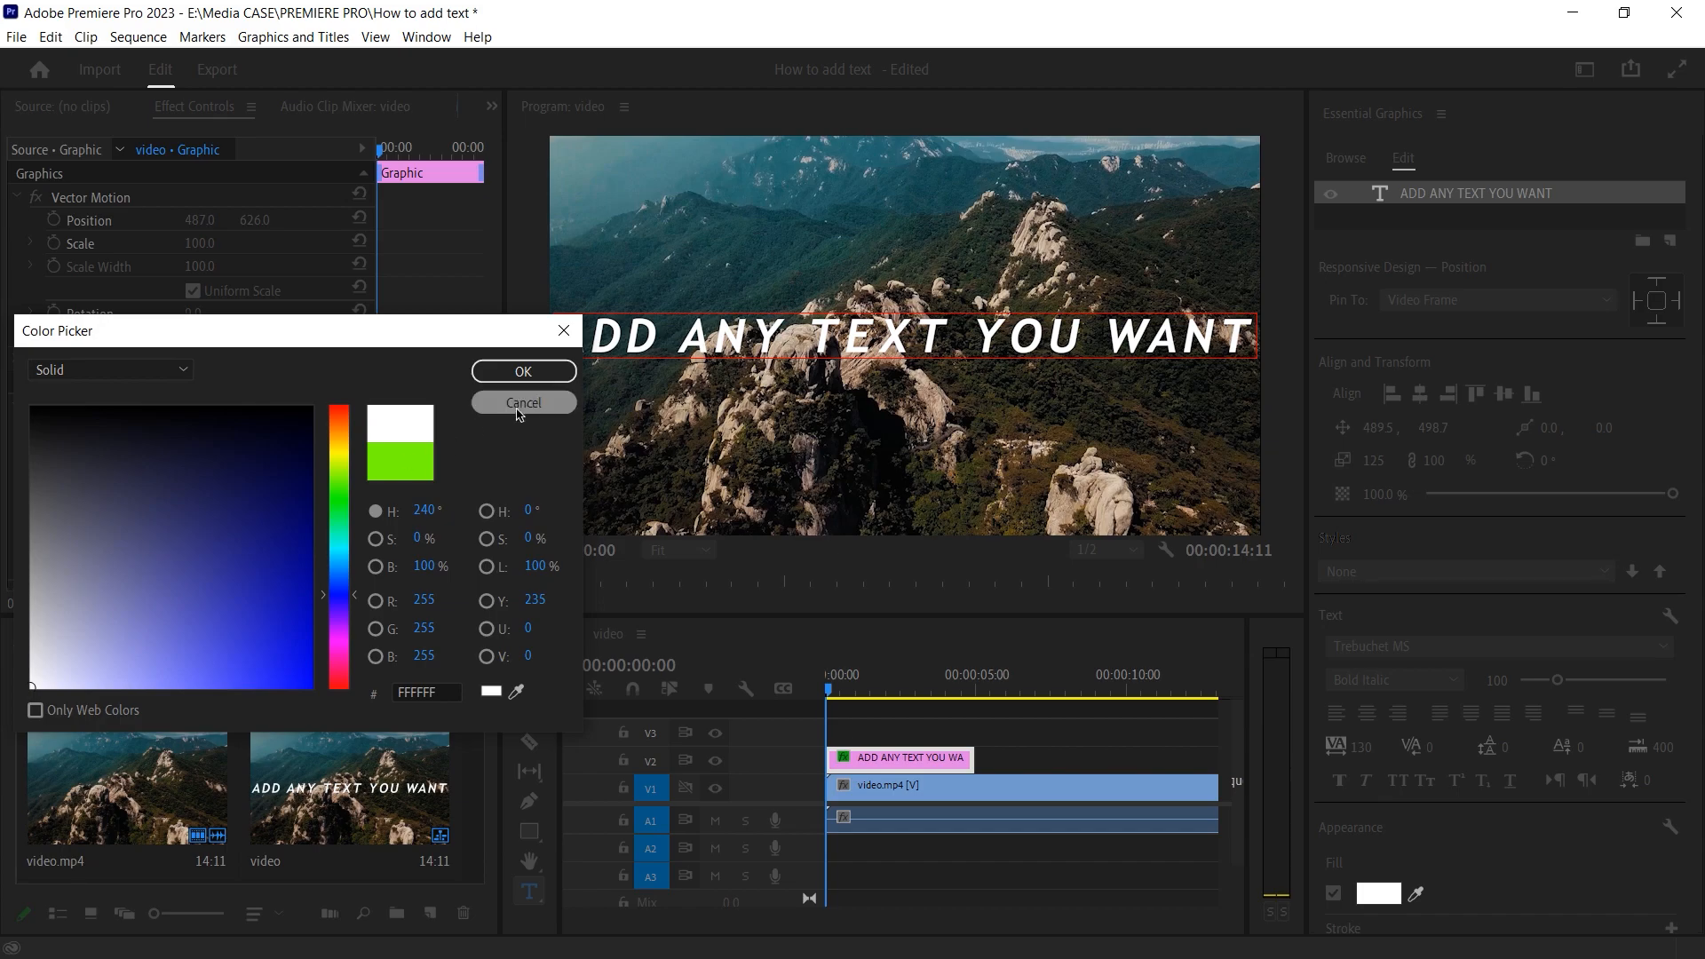
pyautogui.click(523, 372)
pyautogui.scroll(-3, 1681, 746)
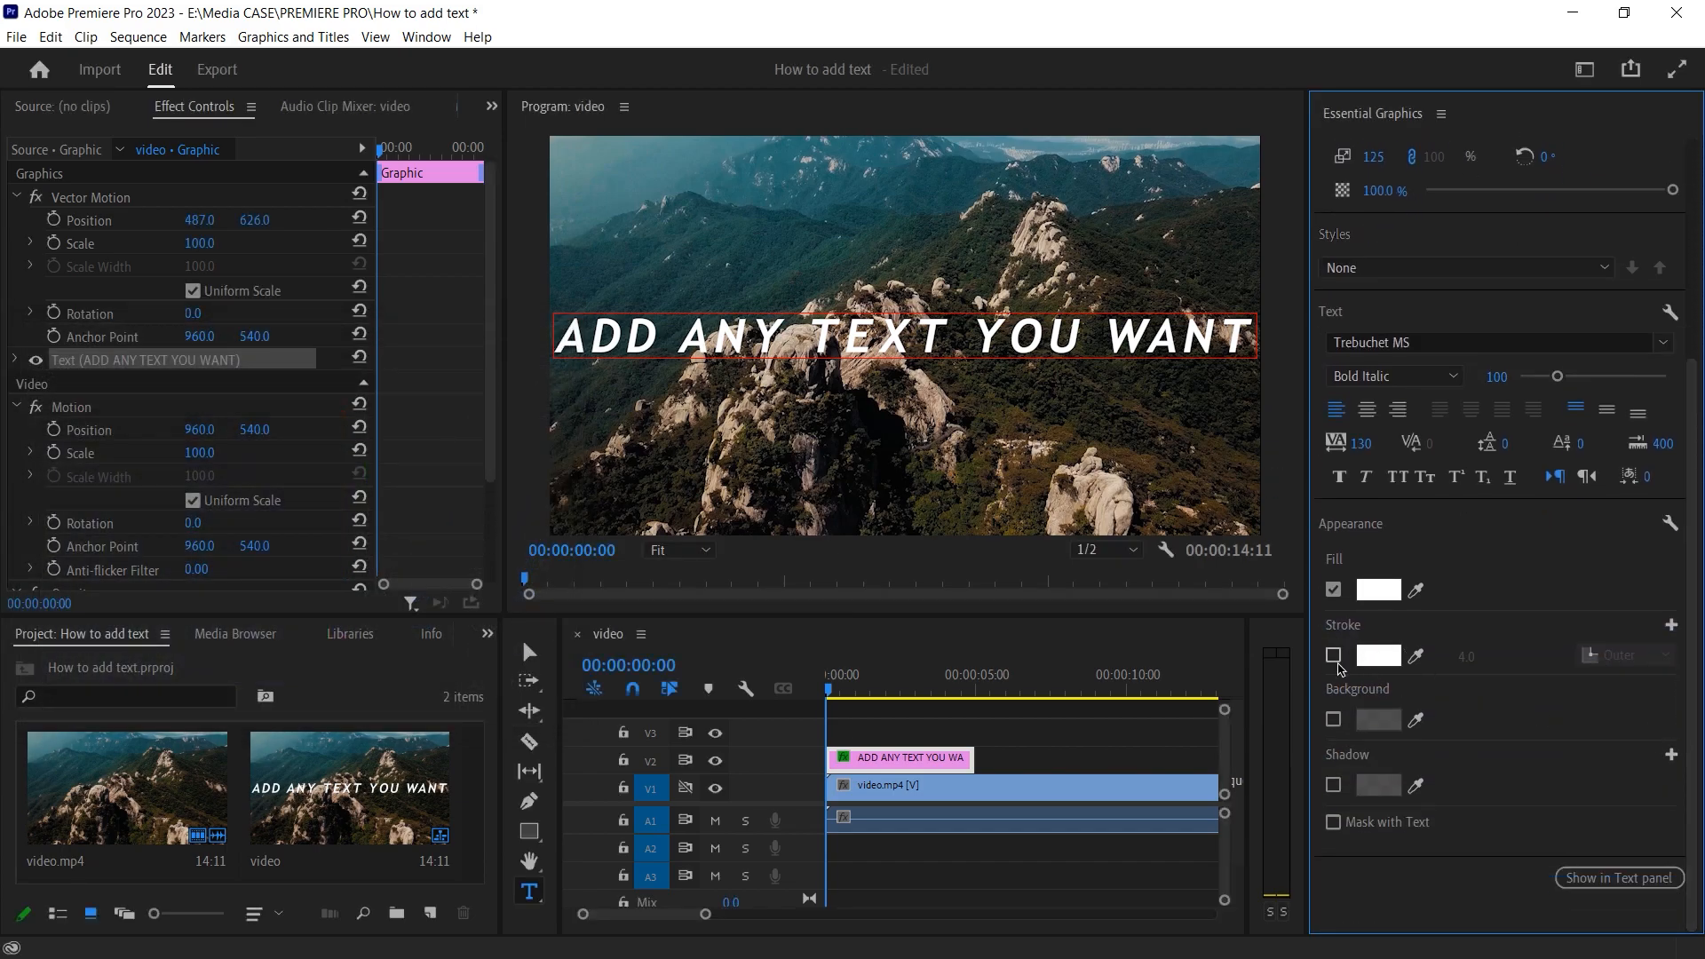
# - Add a black (000000) stroke to the title text and set its width to 12
pyautogui.click(1334, 657)
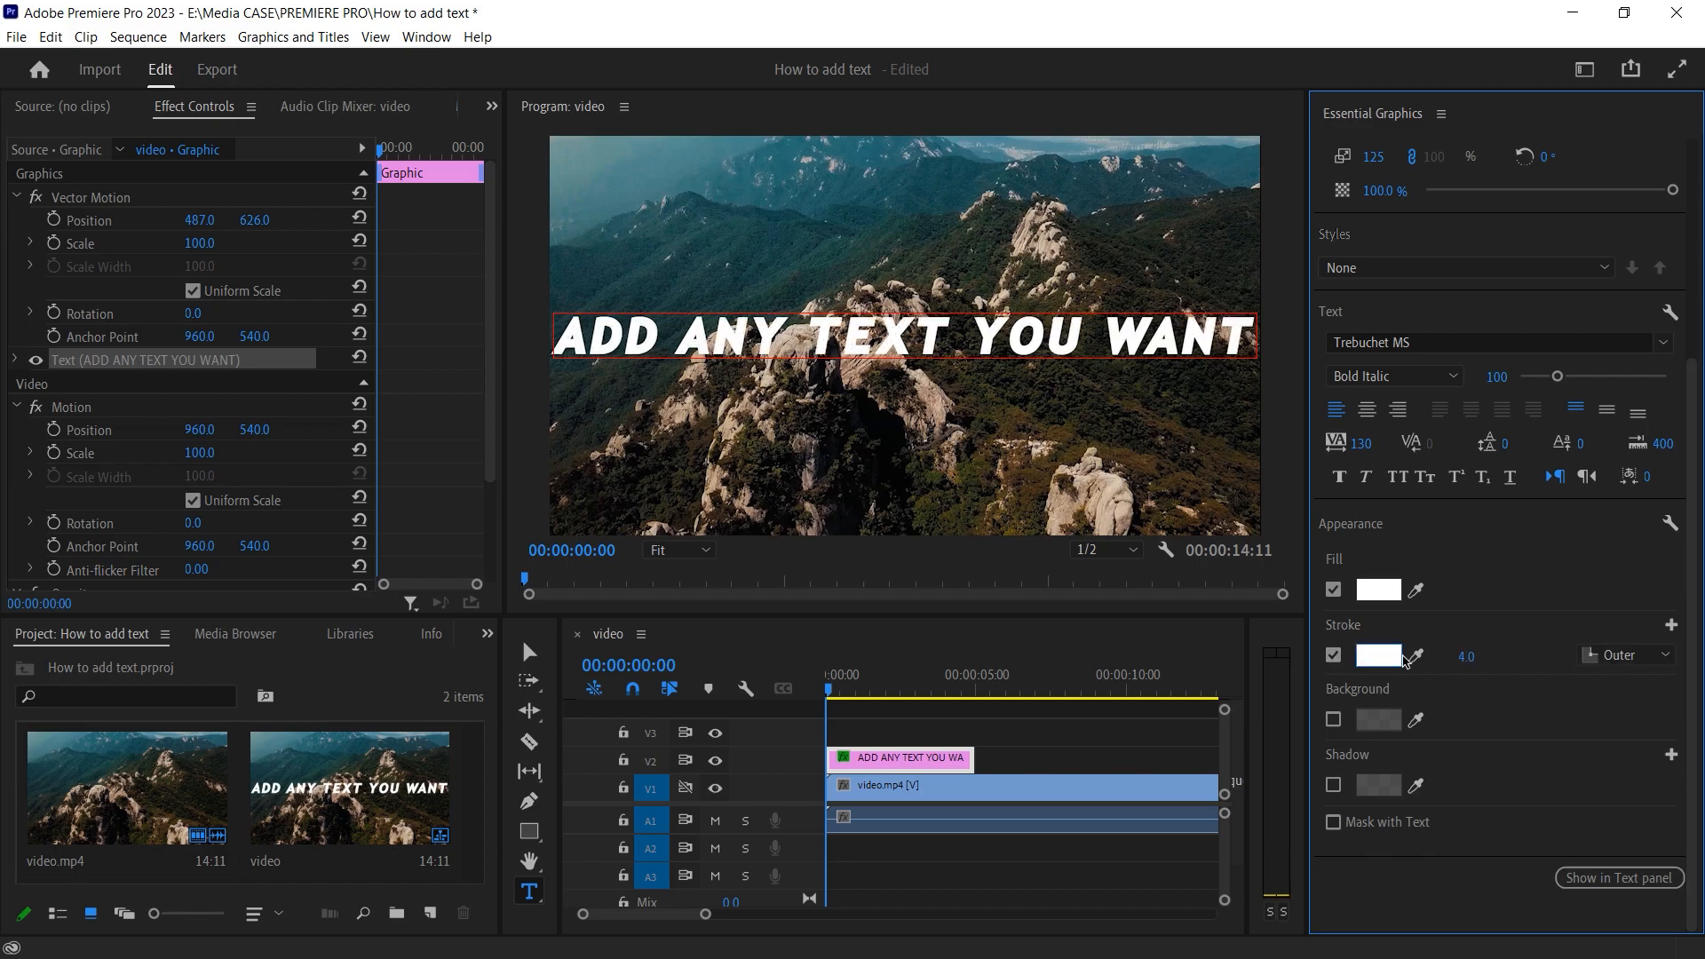
pyautogui.click(1379, 656)
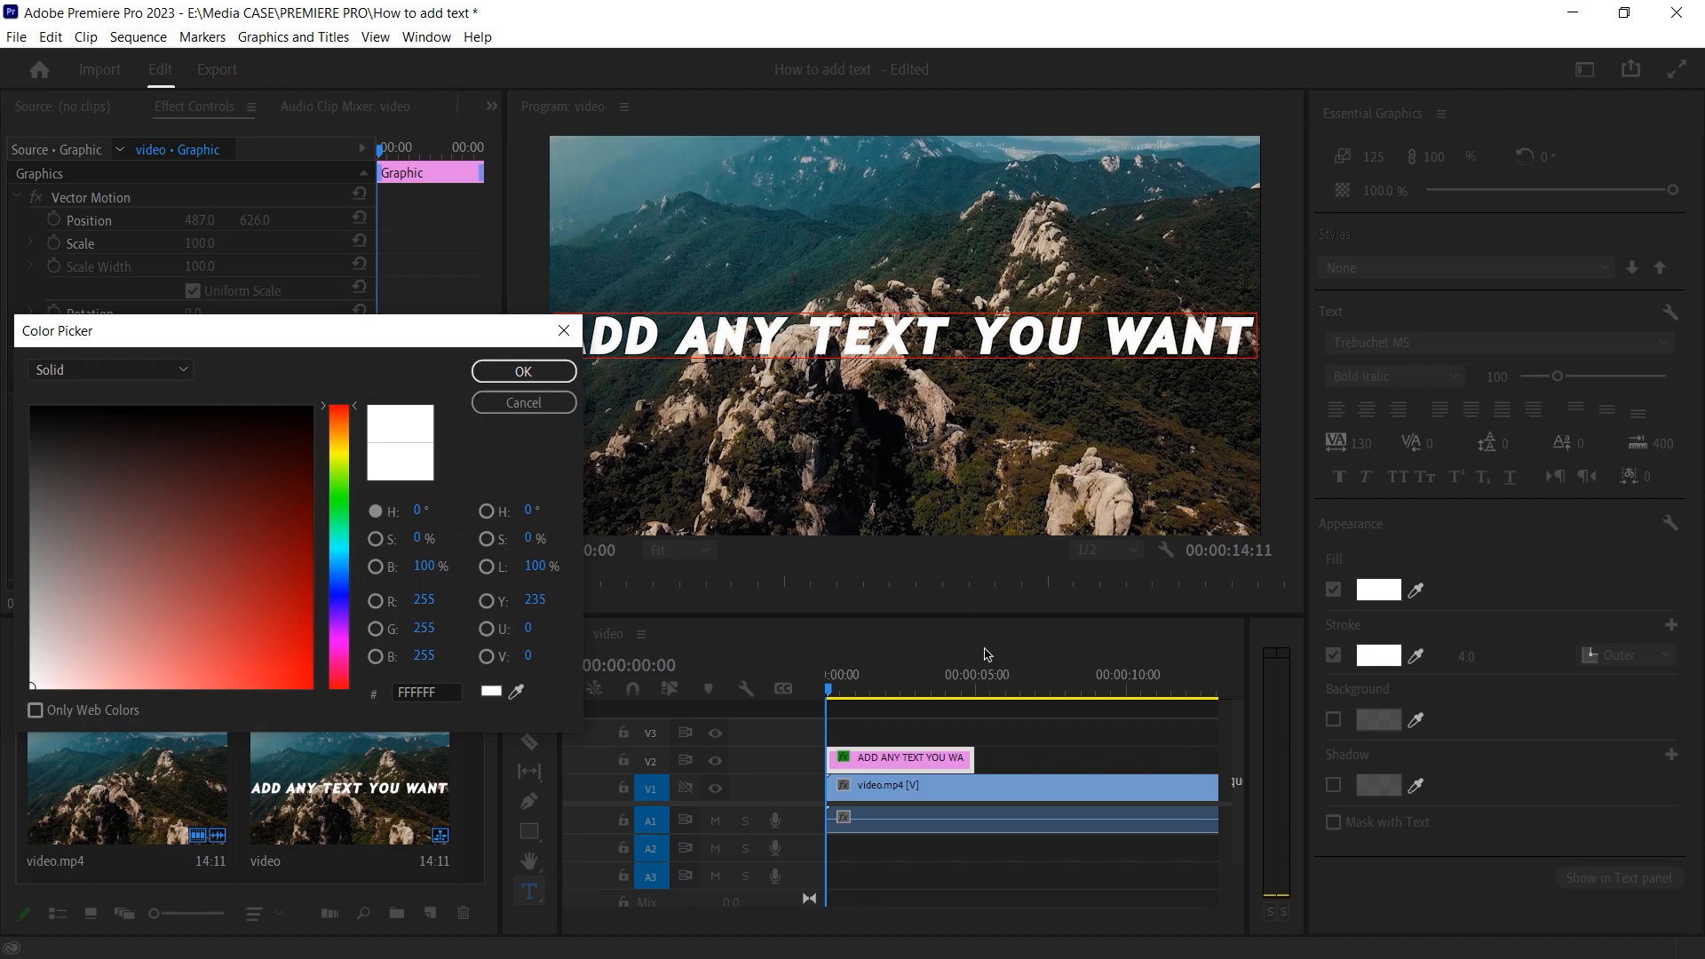
pyautogui.moveTo(55, 420); pyautogui.dragTo(31, 405)
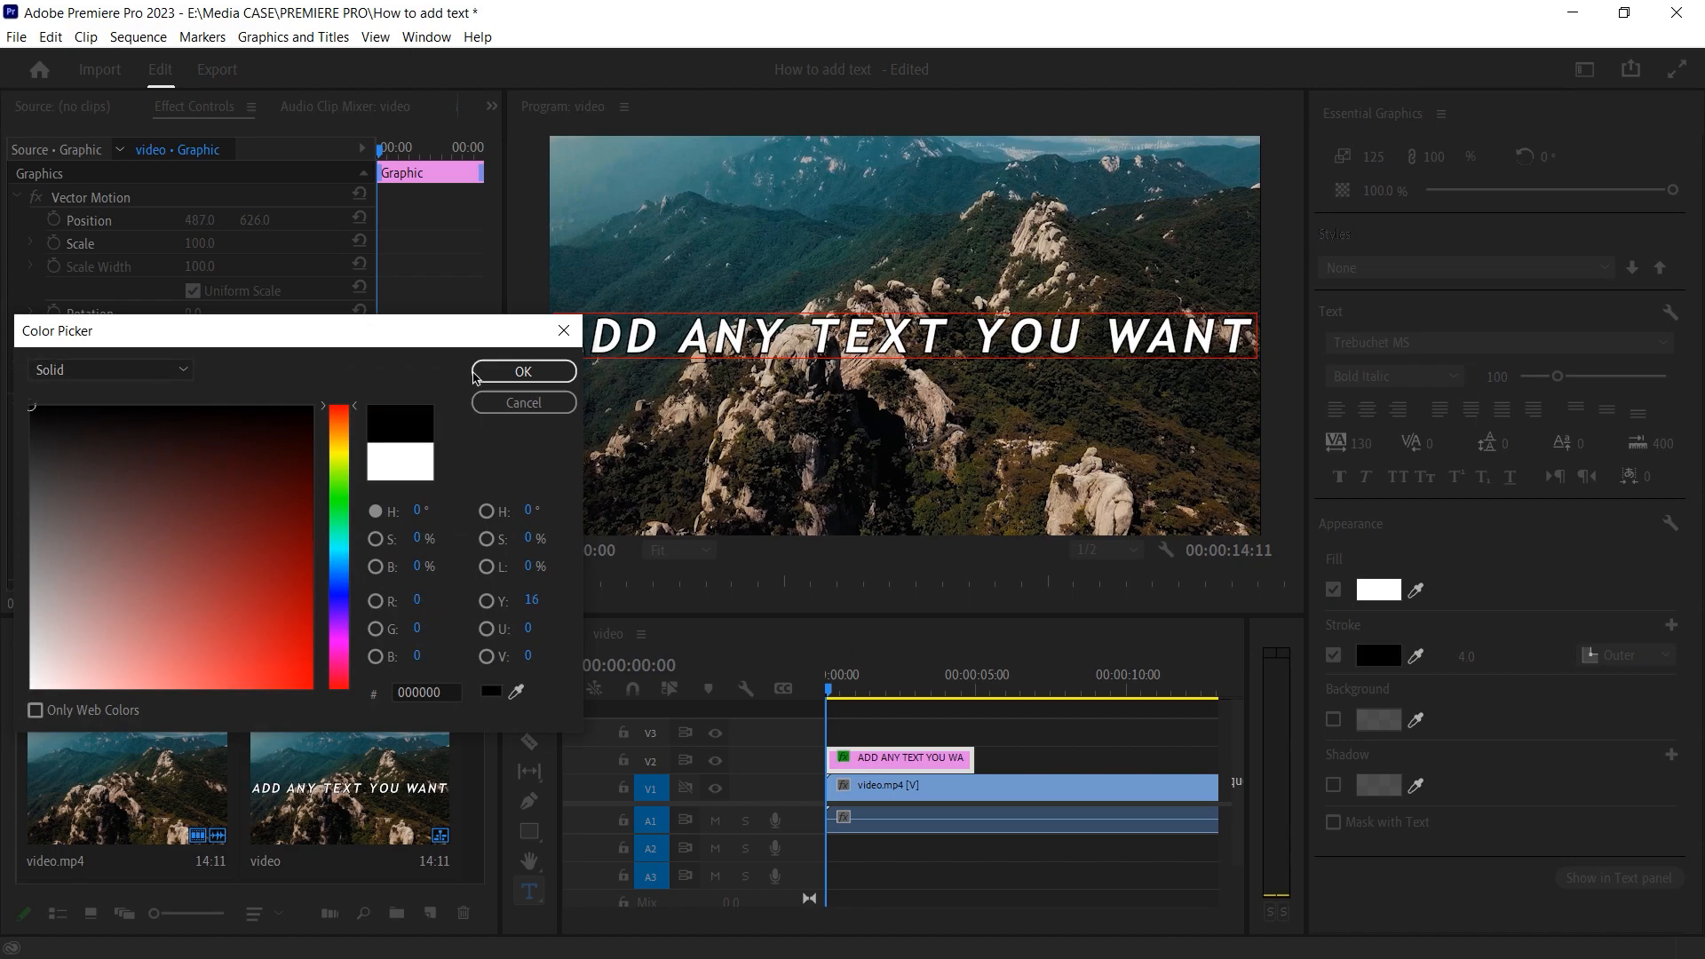
pyautogui.click(523, 372)
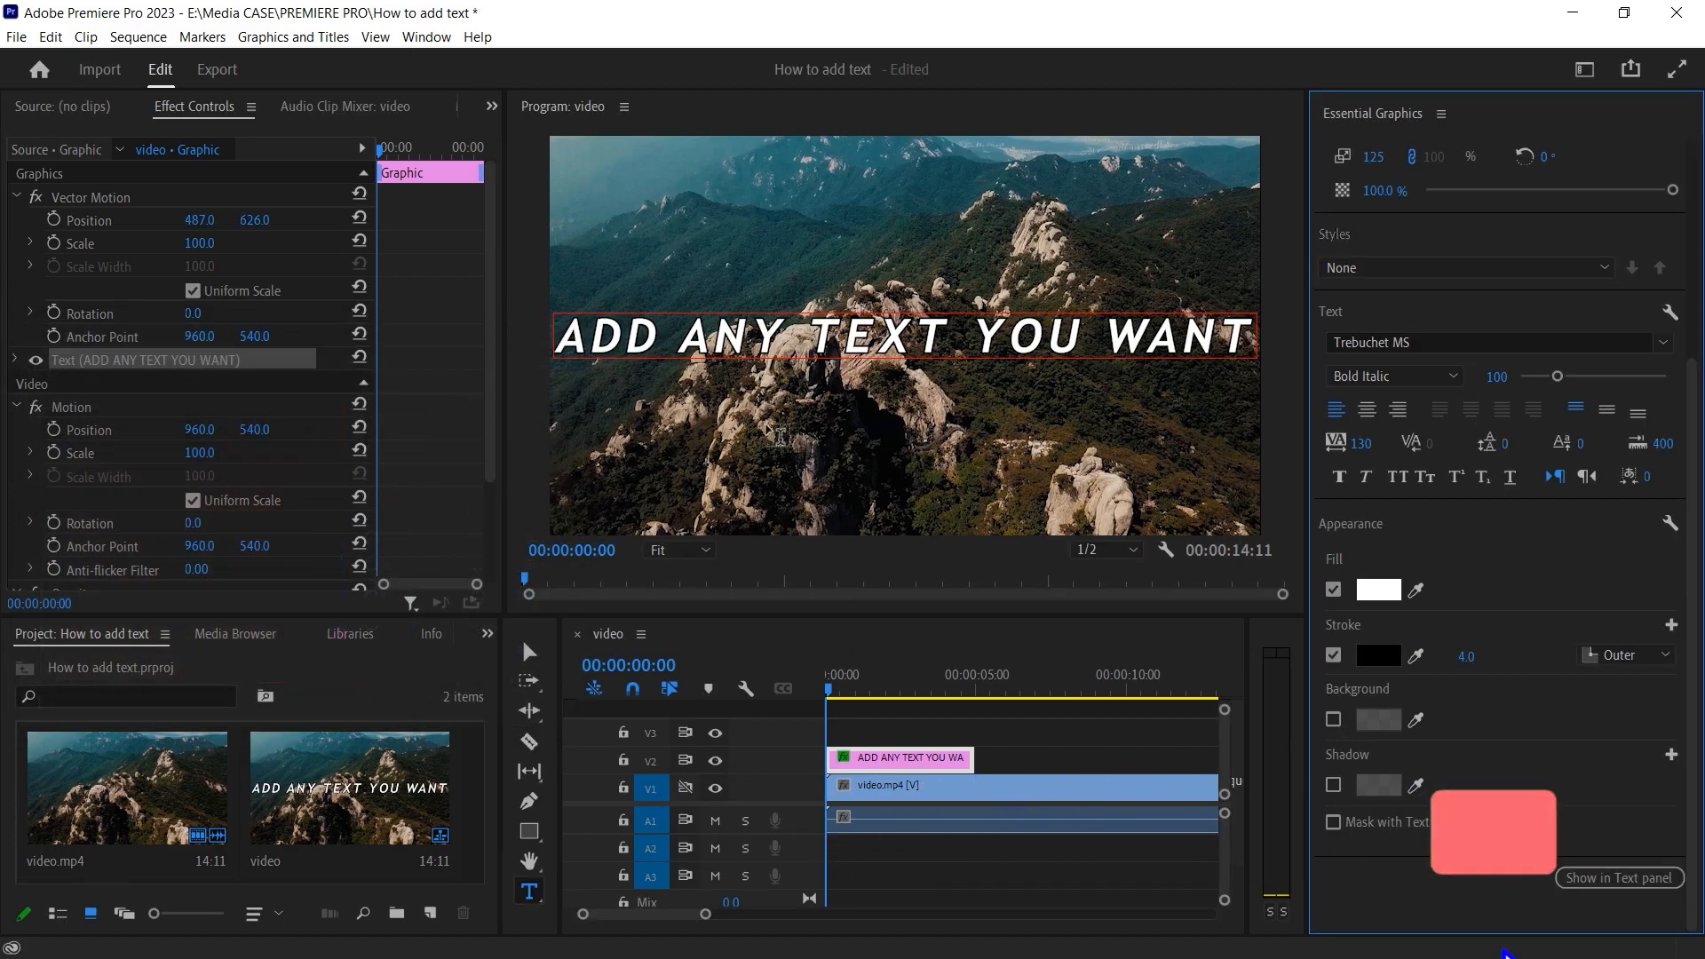
pyautogui.moveTo(1466, 657); pyautogui.dragTo(1473, 657)
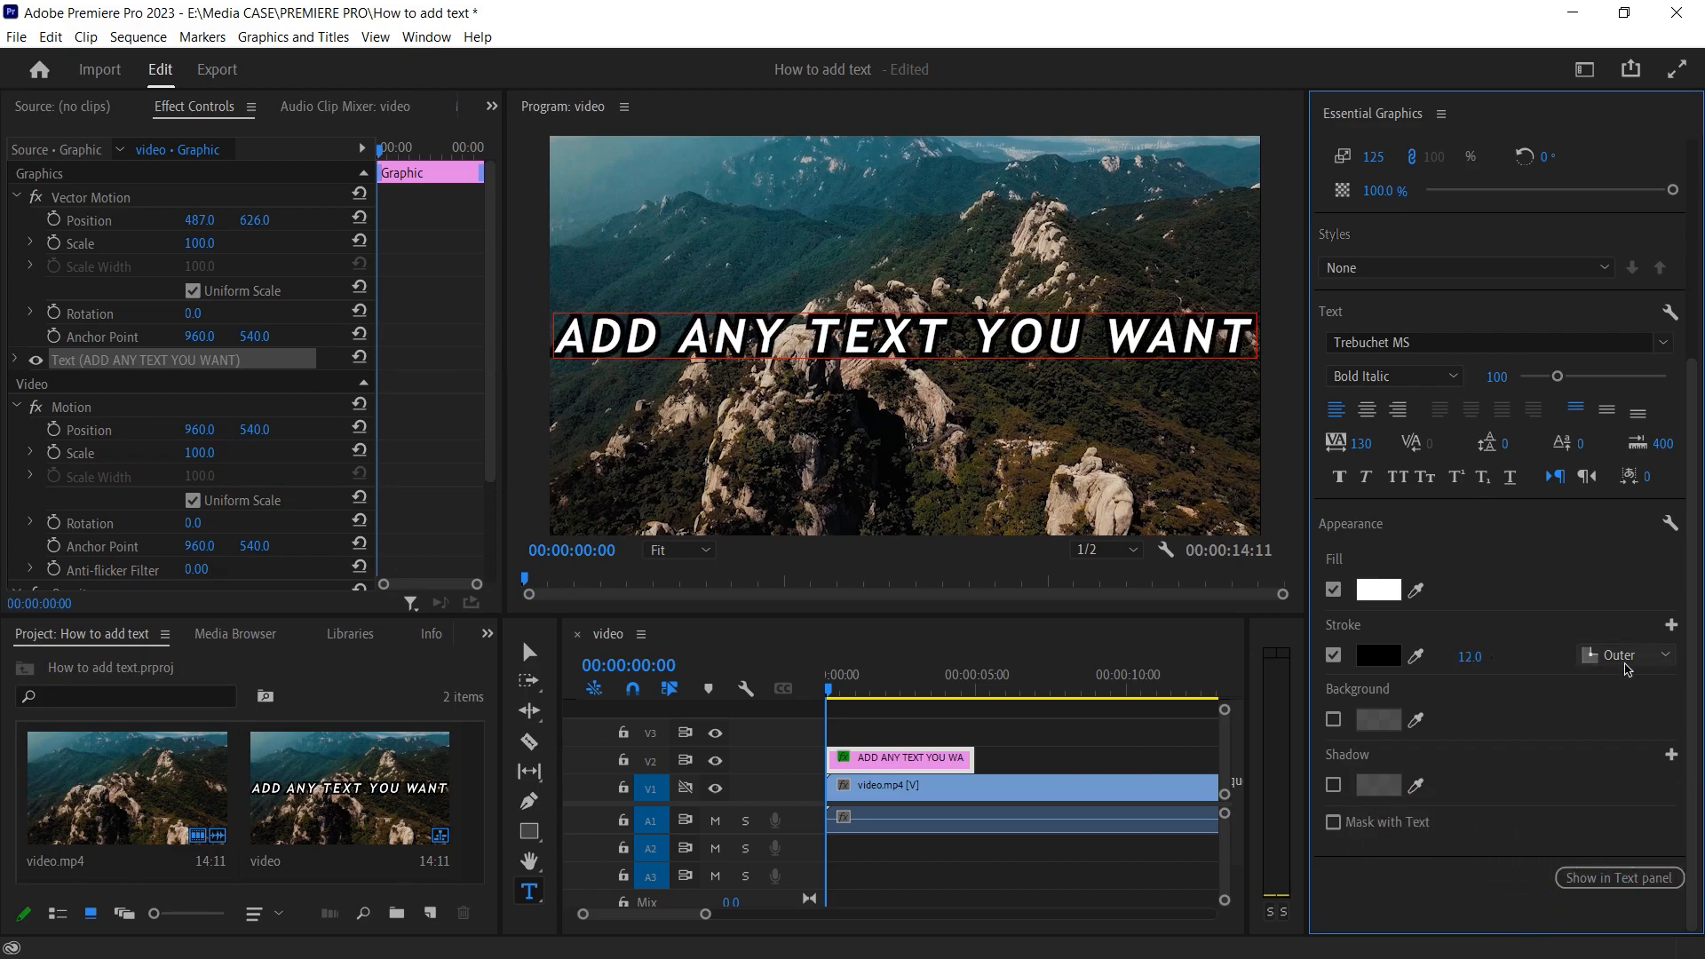
# - Change the text's stroke type to Inner and set the stroke width to 5
pyautogui.click(1639, 659)
pyautogui.click(1622, 683)
pyautogui.click(1642, 657)
pyautogui.click(1641, 697)
pyautogui.moveTo(1479, 666); pyautogui.dragTo(1461, 666)
pyautogui.moveTo(1466, 656); pyautogui.dragTo(1493, 655)
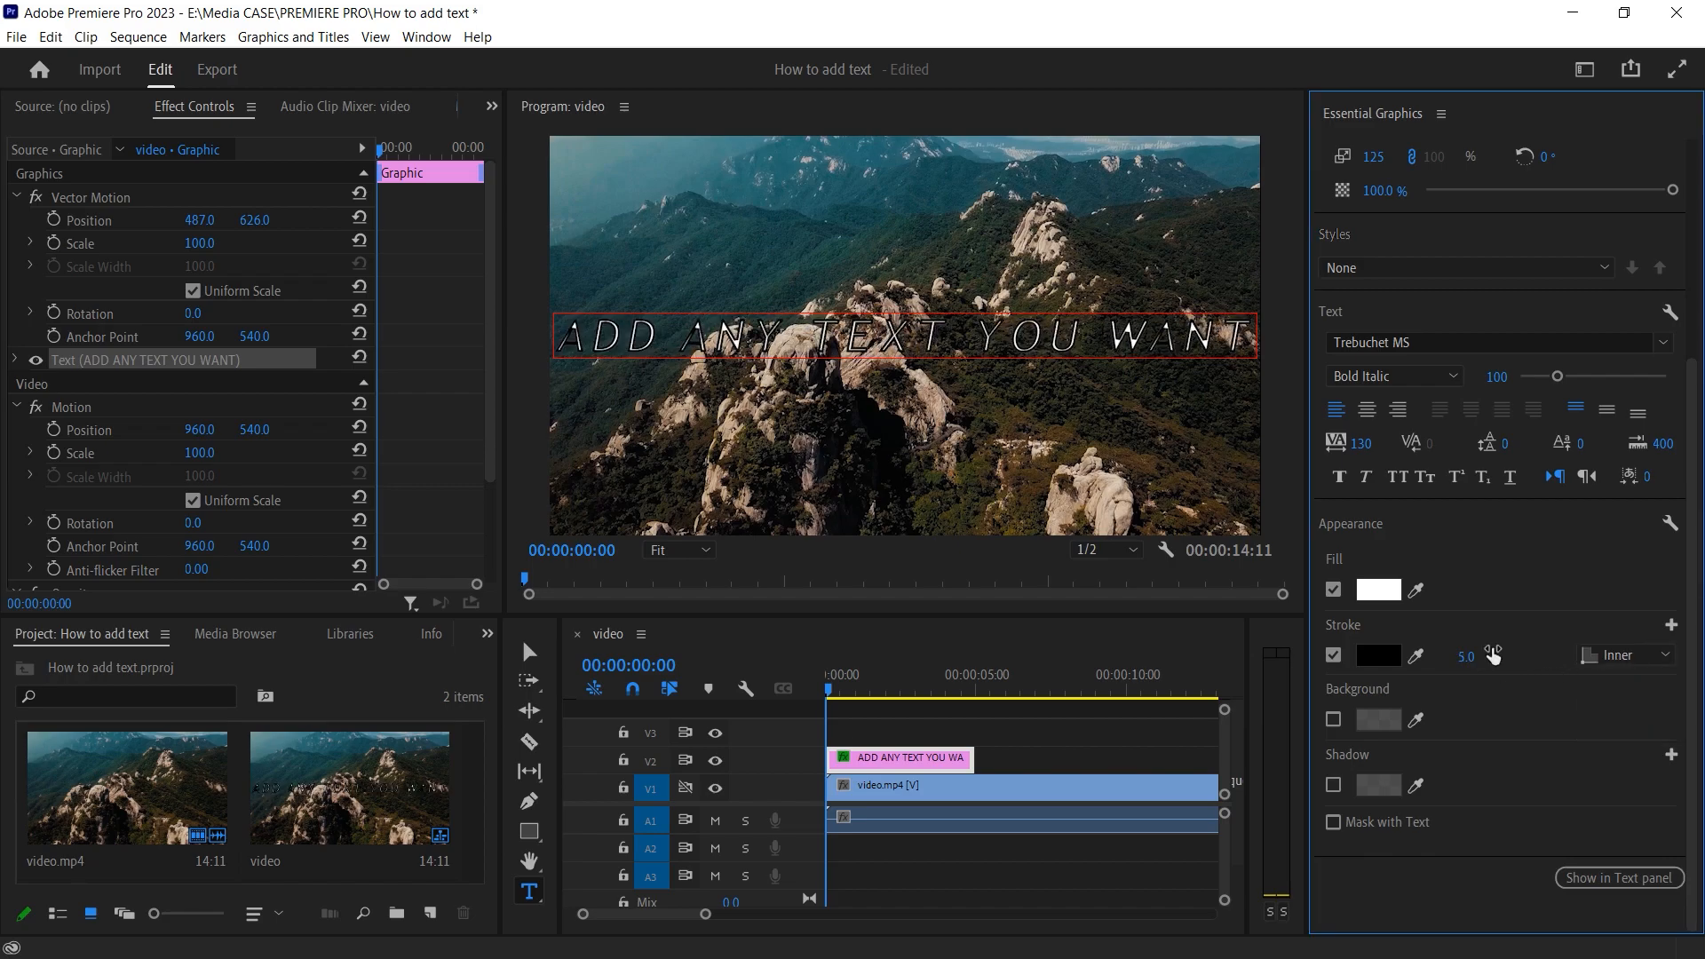
# - Set the text's stroke type to Center and its stroke width to 24
pyautogui.click(1628, 656)
pyautogui.click(1628, 730)
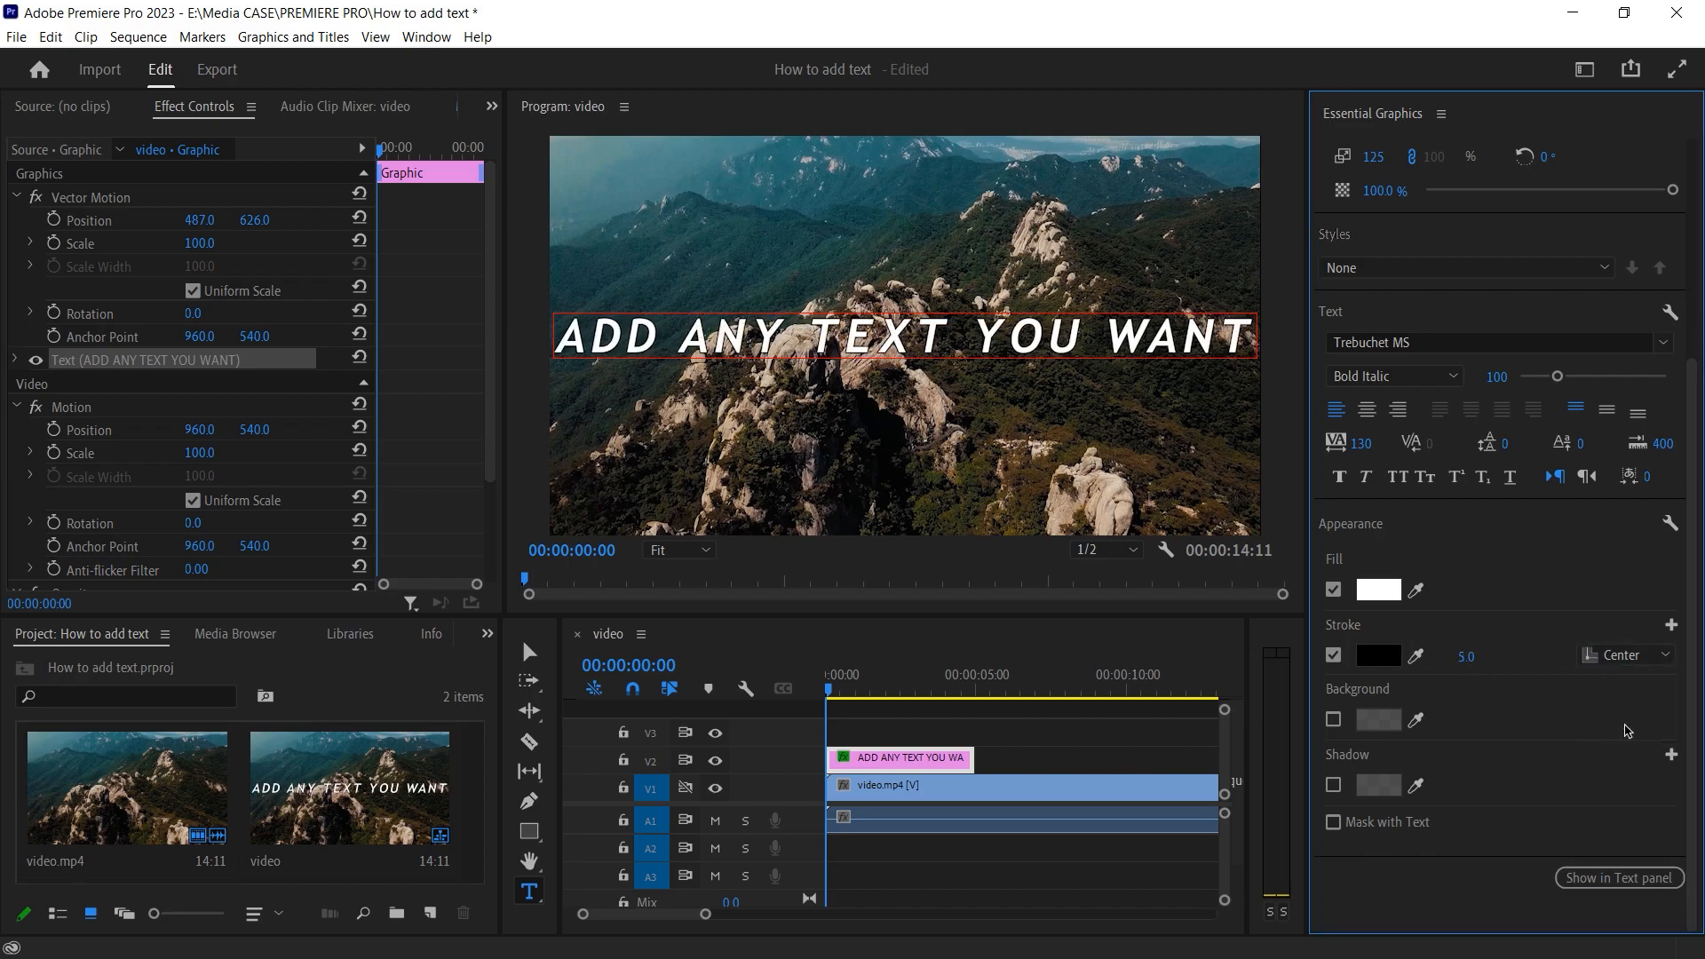
pyautogui.moveTo(1461, 662); pyautogui.dragTo(1510, 662)
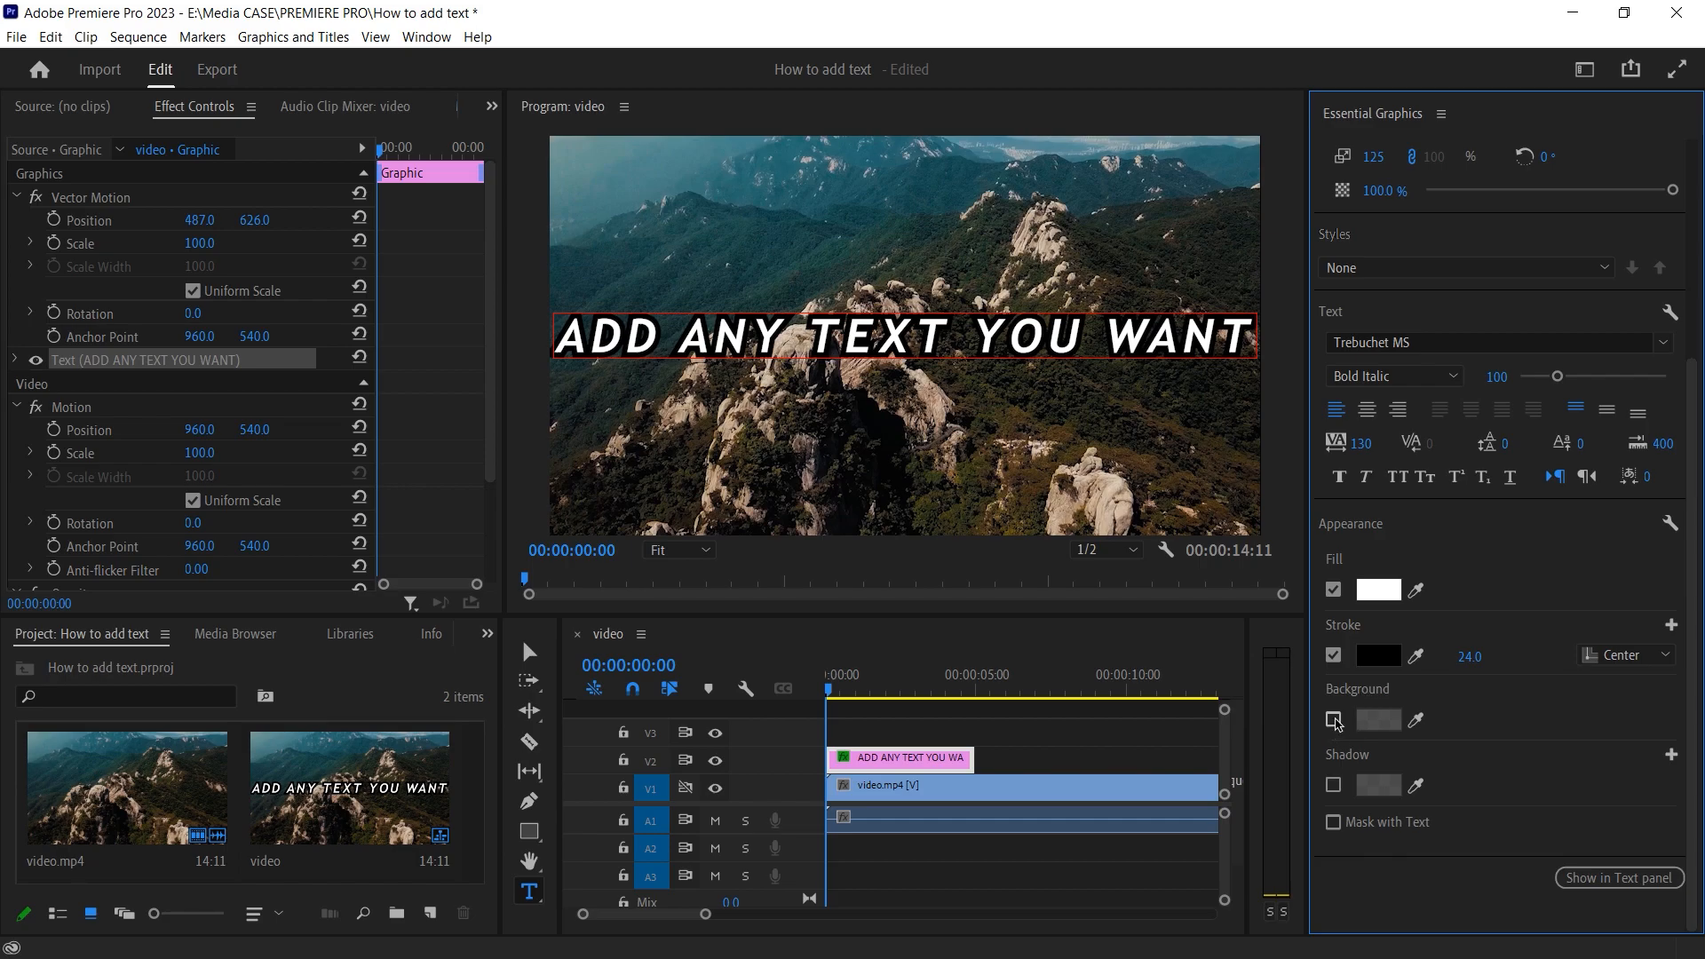
# - Enable the background behind the title text and reduce the text's scale to 110
pyautogui.click(1334, 720)
pyautogui.scroll(1, 1524, 230)
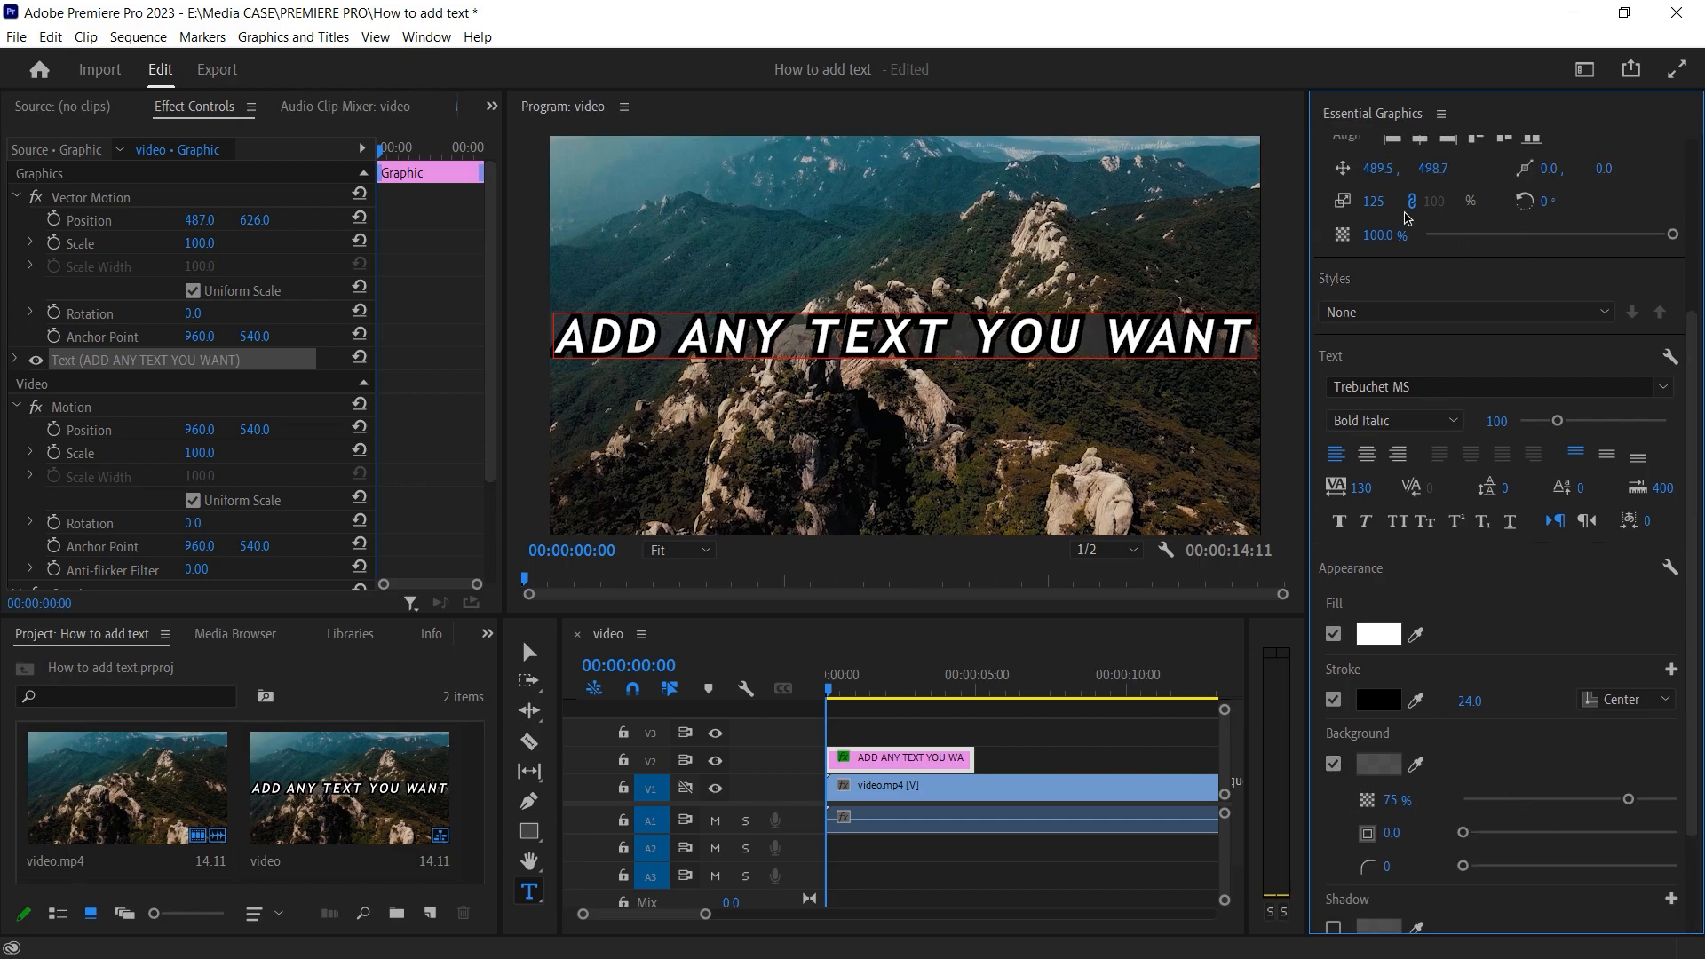
pyautogui.moveTo(1374, 201); pyautogui.dragTo(1361, 201)
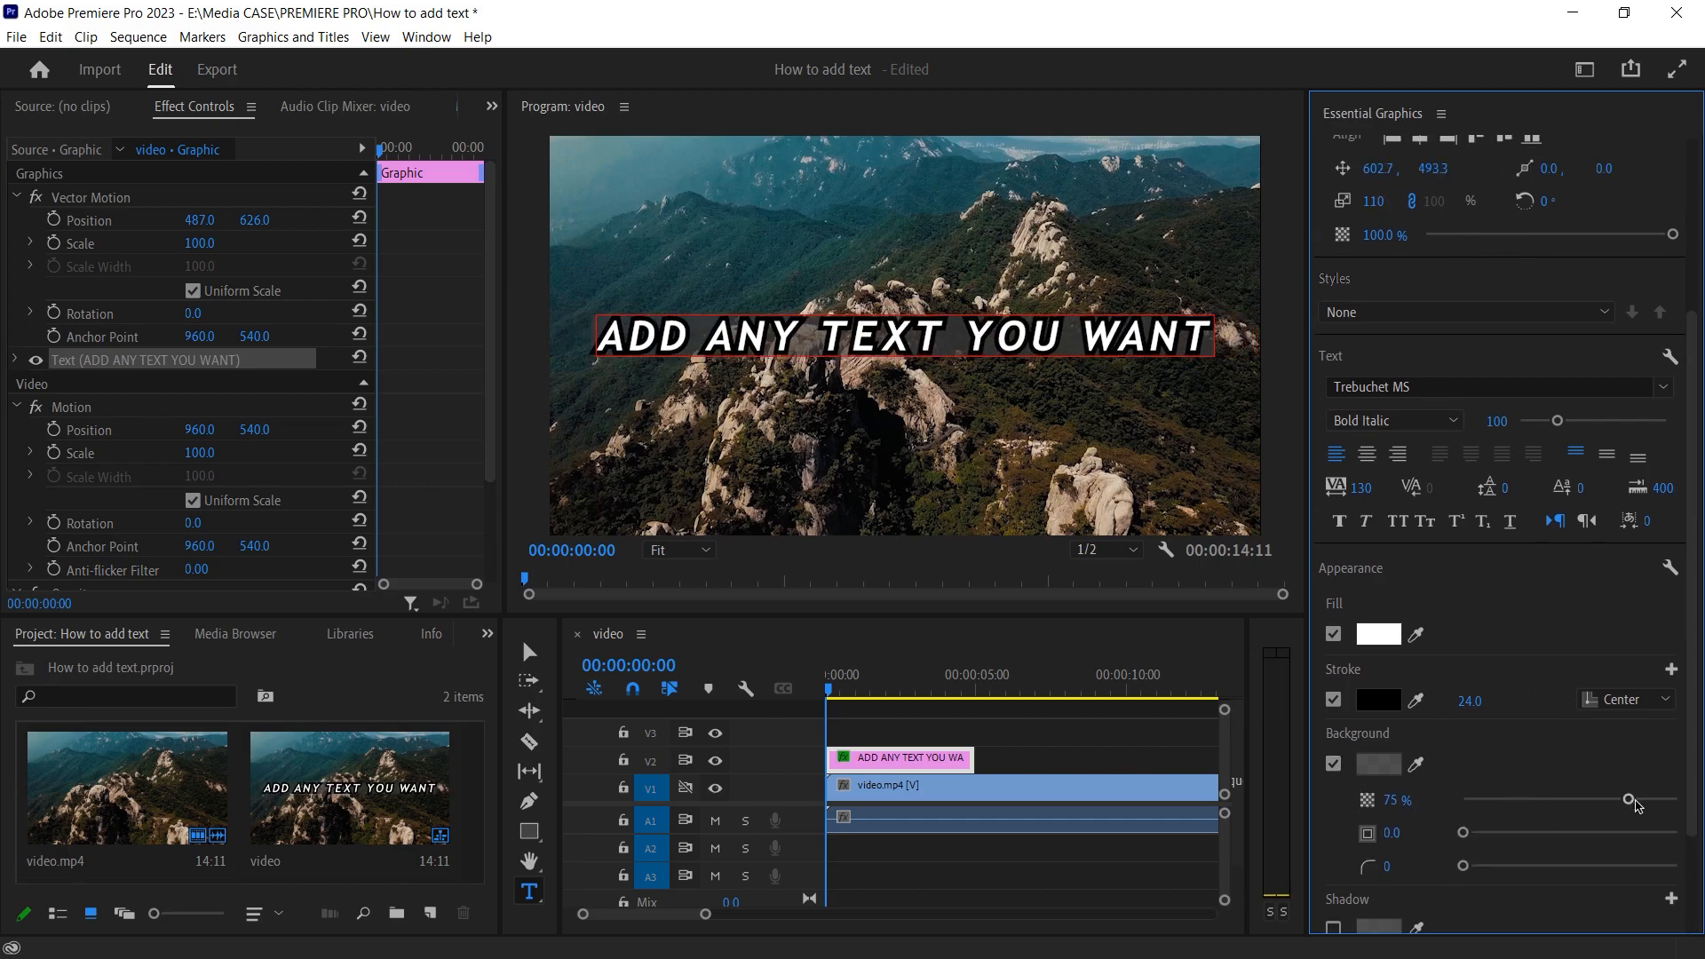
# - Set the text background's opacity to 100% and its colour to green (06955E)
pyautogui.moveTo(1636, 802); pyautogui.dragTo(1700, 810)
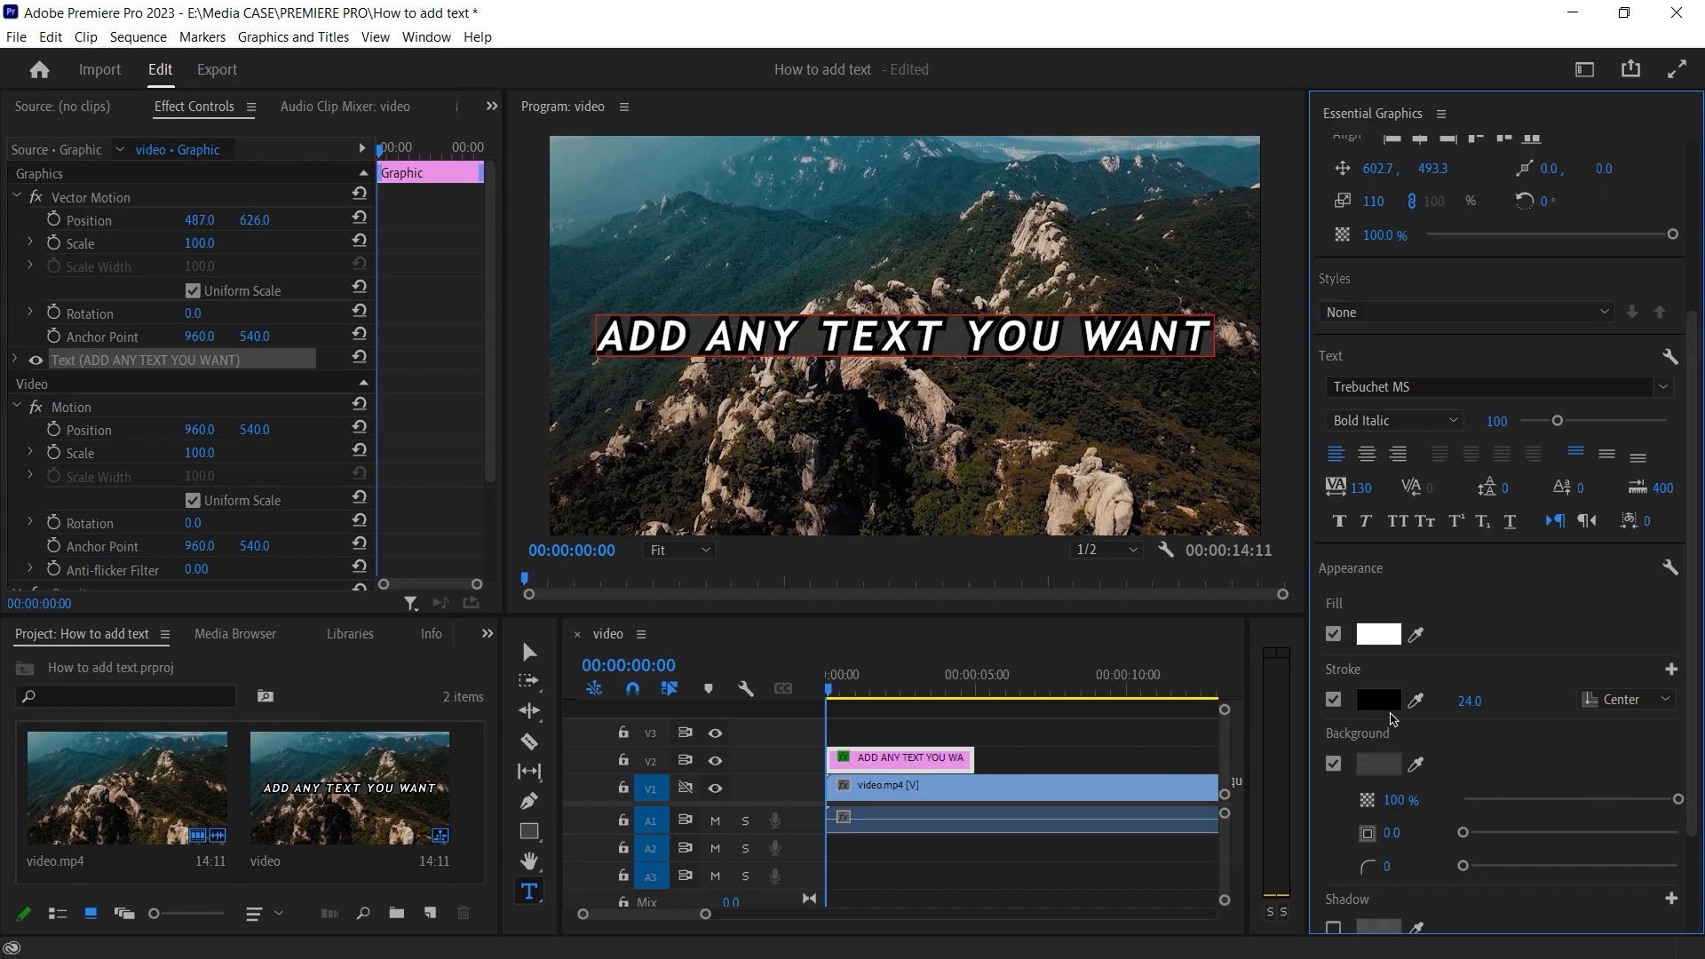
pyautogui.click(1385, 766)
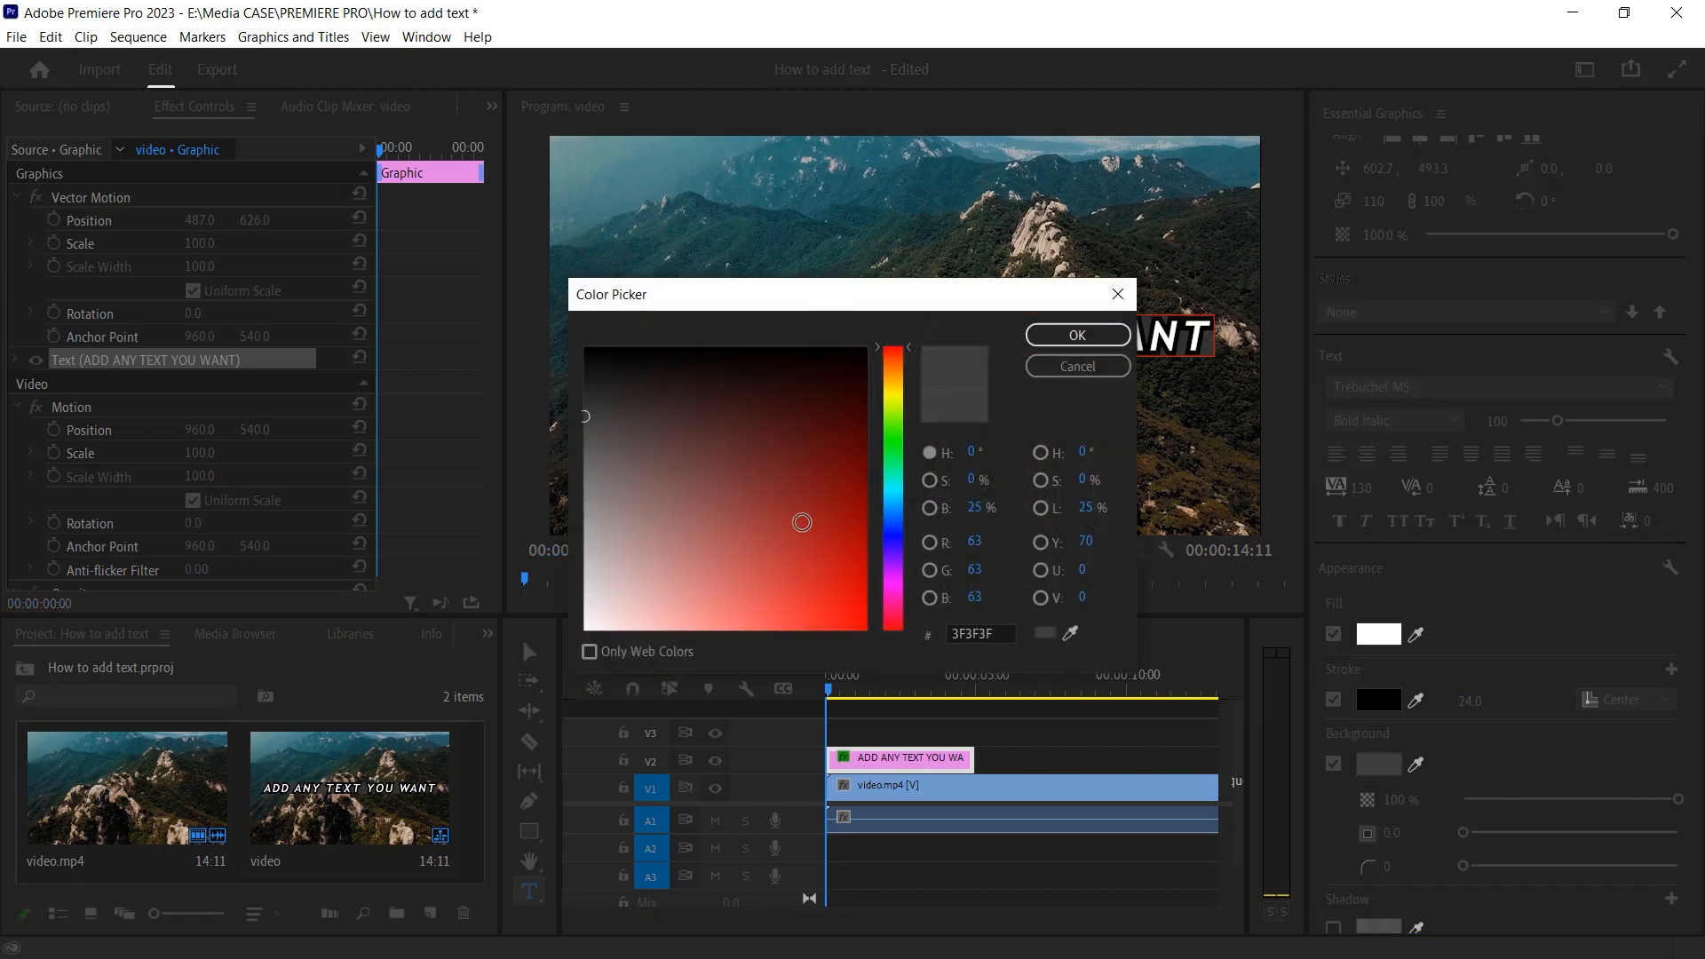
pyautogui.click(890, 474)
pyautogui.click(854, 511)
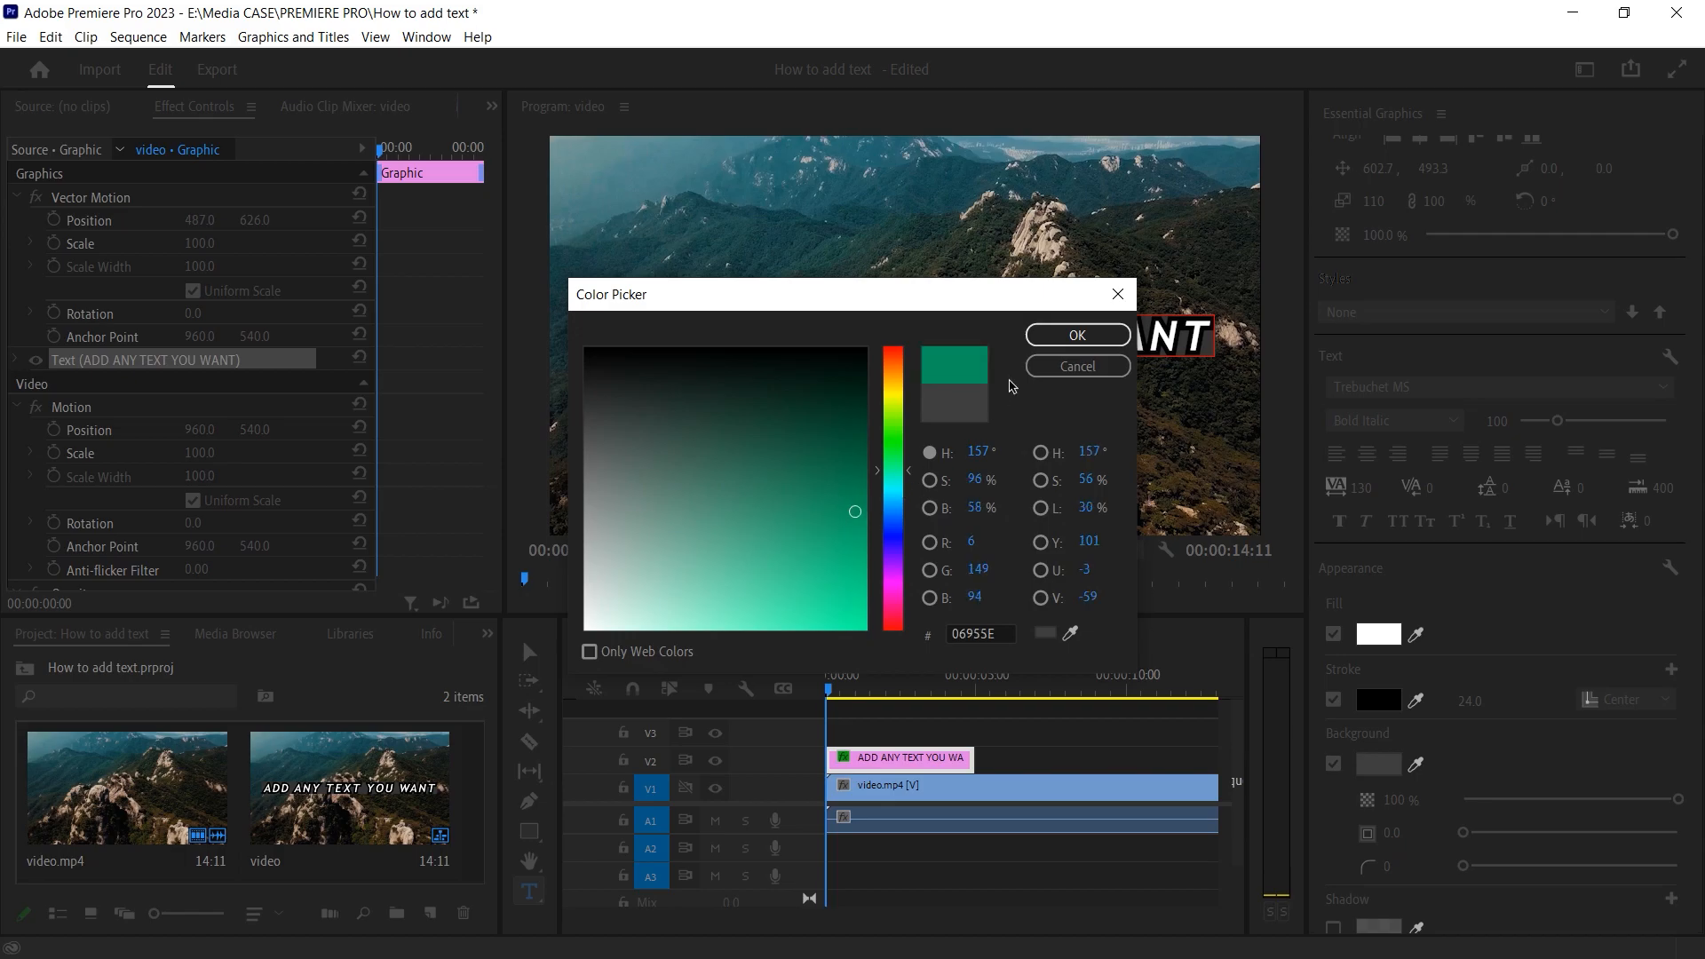
pyautogui.click(1077, 335)
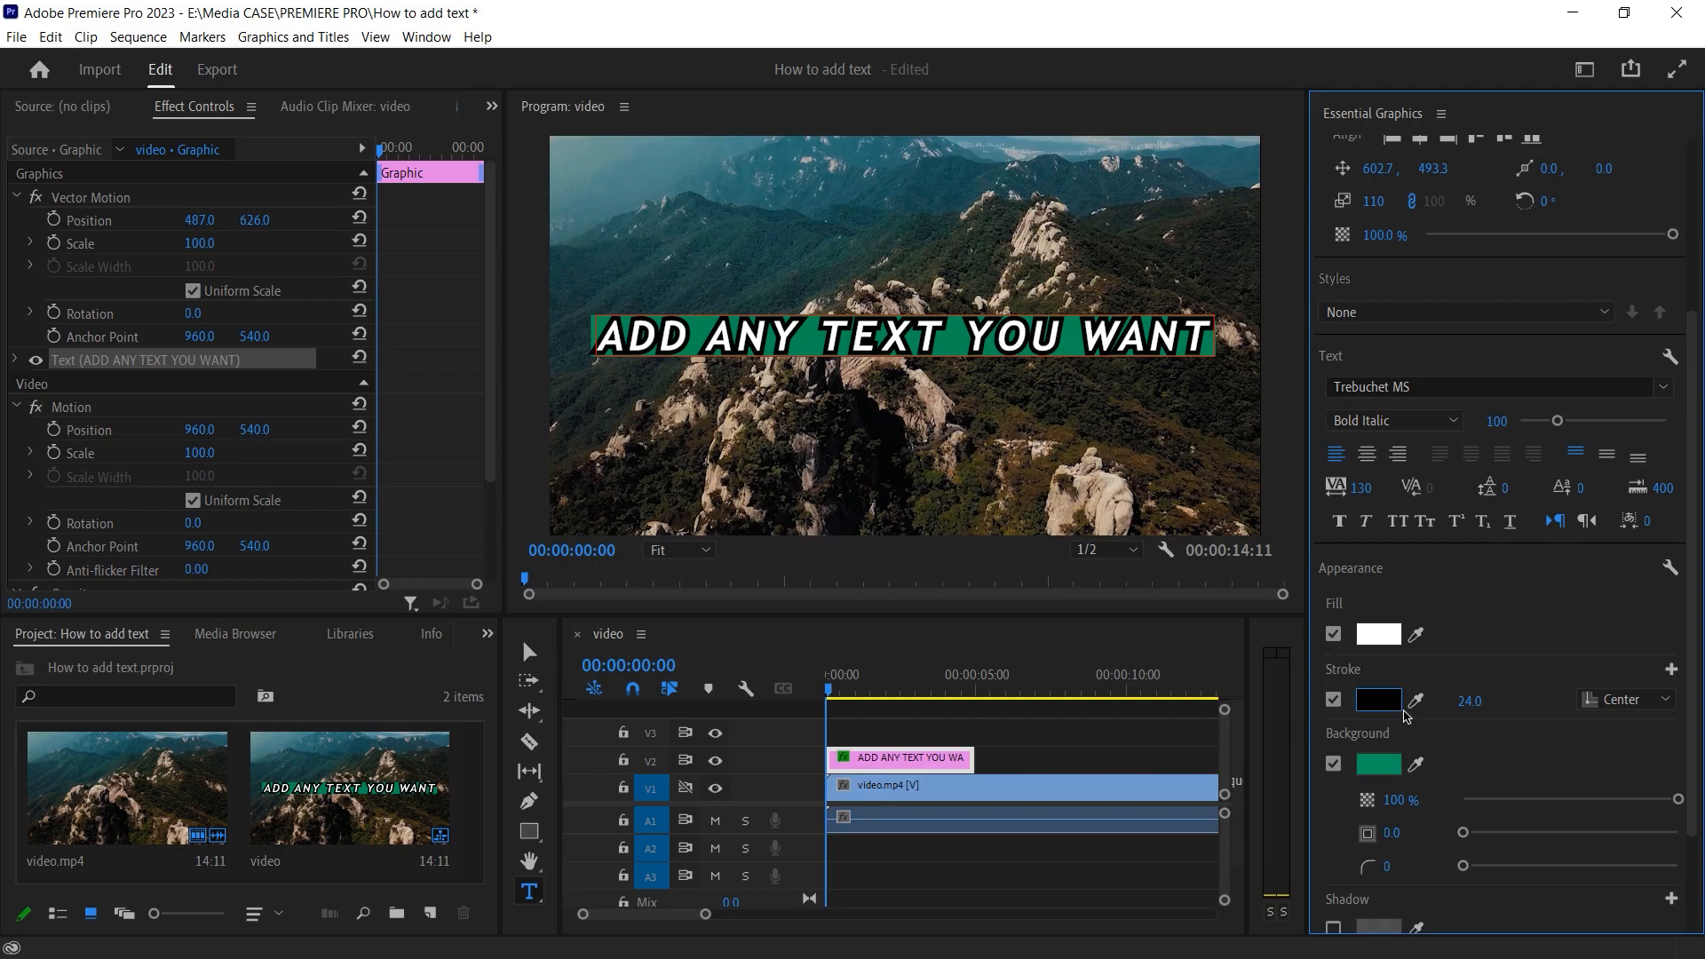
# - Enlarge the text background to a size of 44.3 and round its corners with a radius of 85
pyautogui.scroll(-2, 1399, 875)
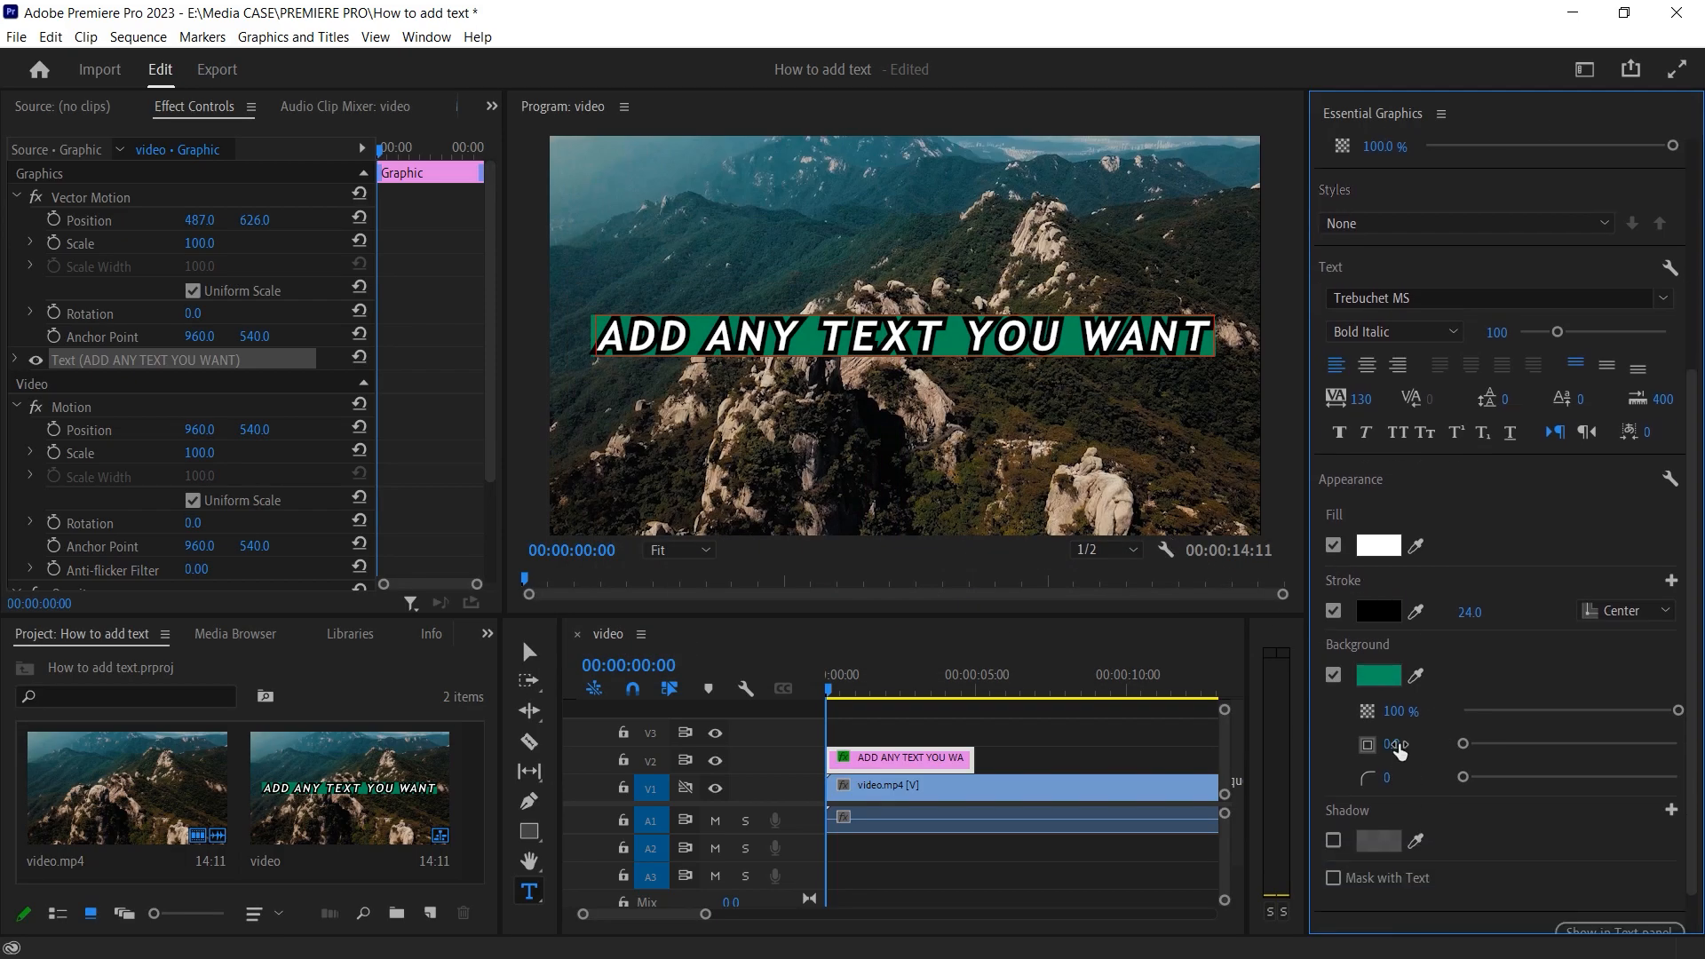
pyautogui.moveTo(1464, 744); pyautogui.dragTo(1559, 770)
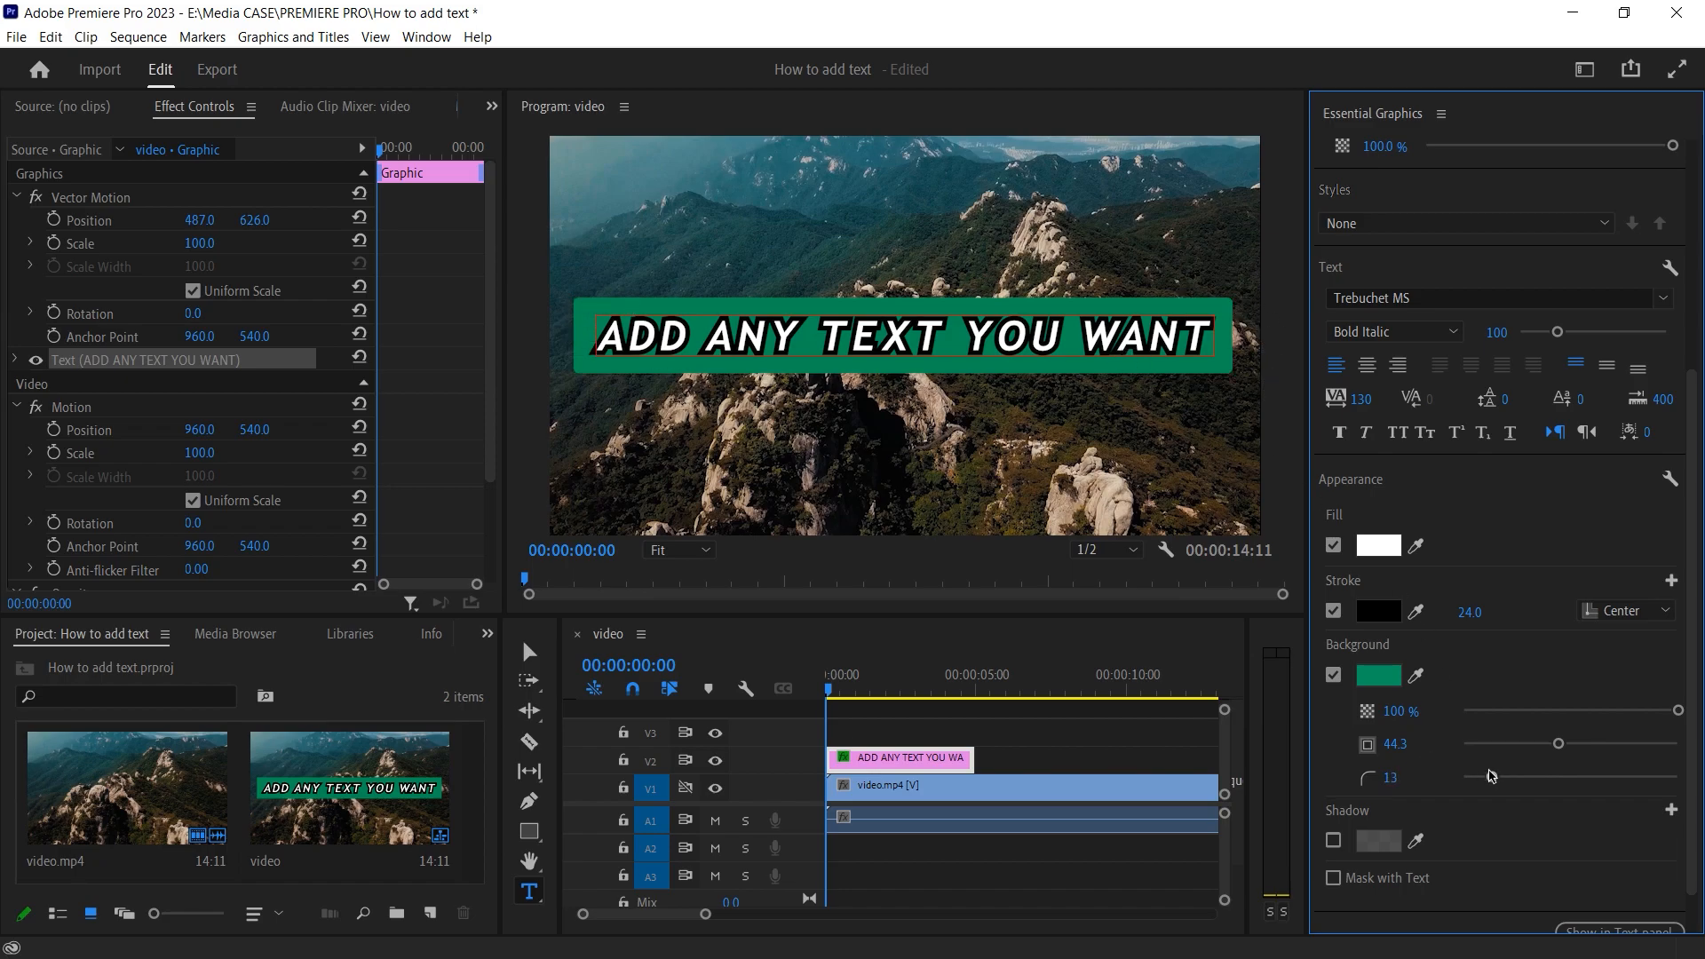
pyautogui.moveTo(1608, 778); pyautogui.dragTo(1692, 782)
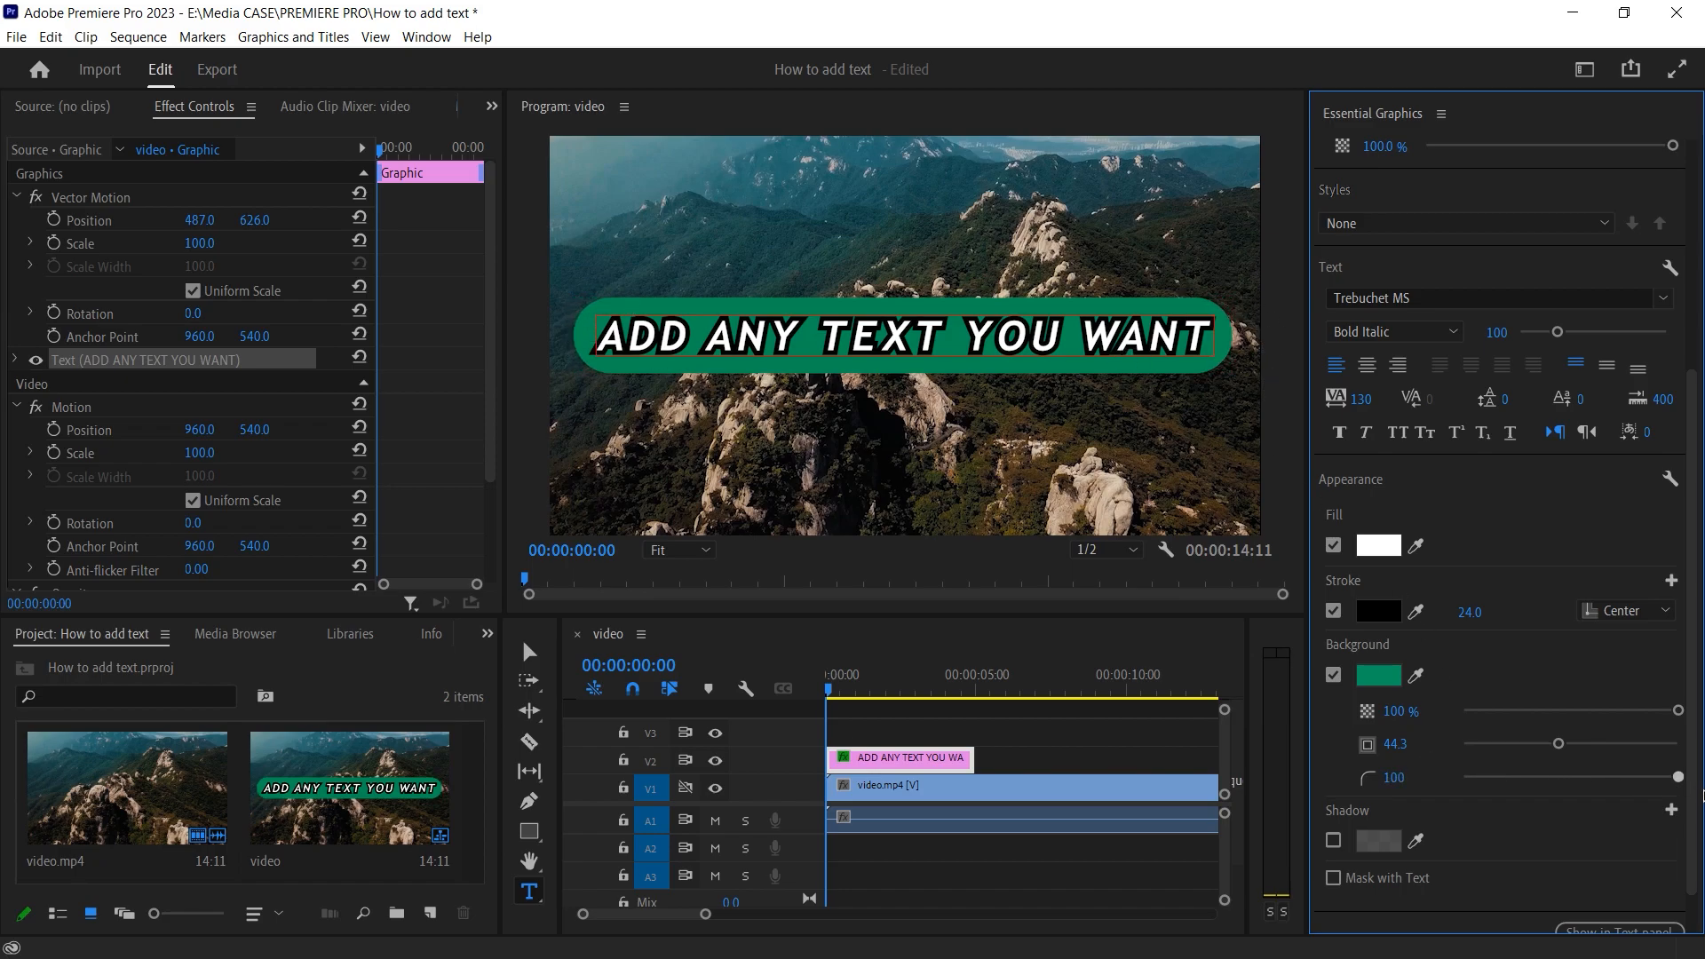
pyautogui.moveTo(1581, 795); pyautogui.dragTo(1456, 793)
pyautogui.moveTo(1563, 782); pyautogui.dragTo(1650, 781)
# - Enable the title text's shadow and give it a near-black colour
pyautogui.scroll(-1, 1419, 810)
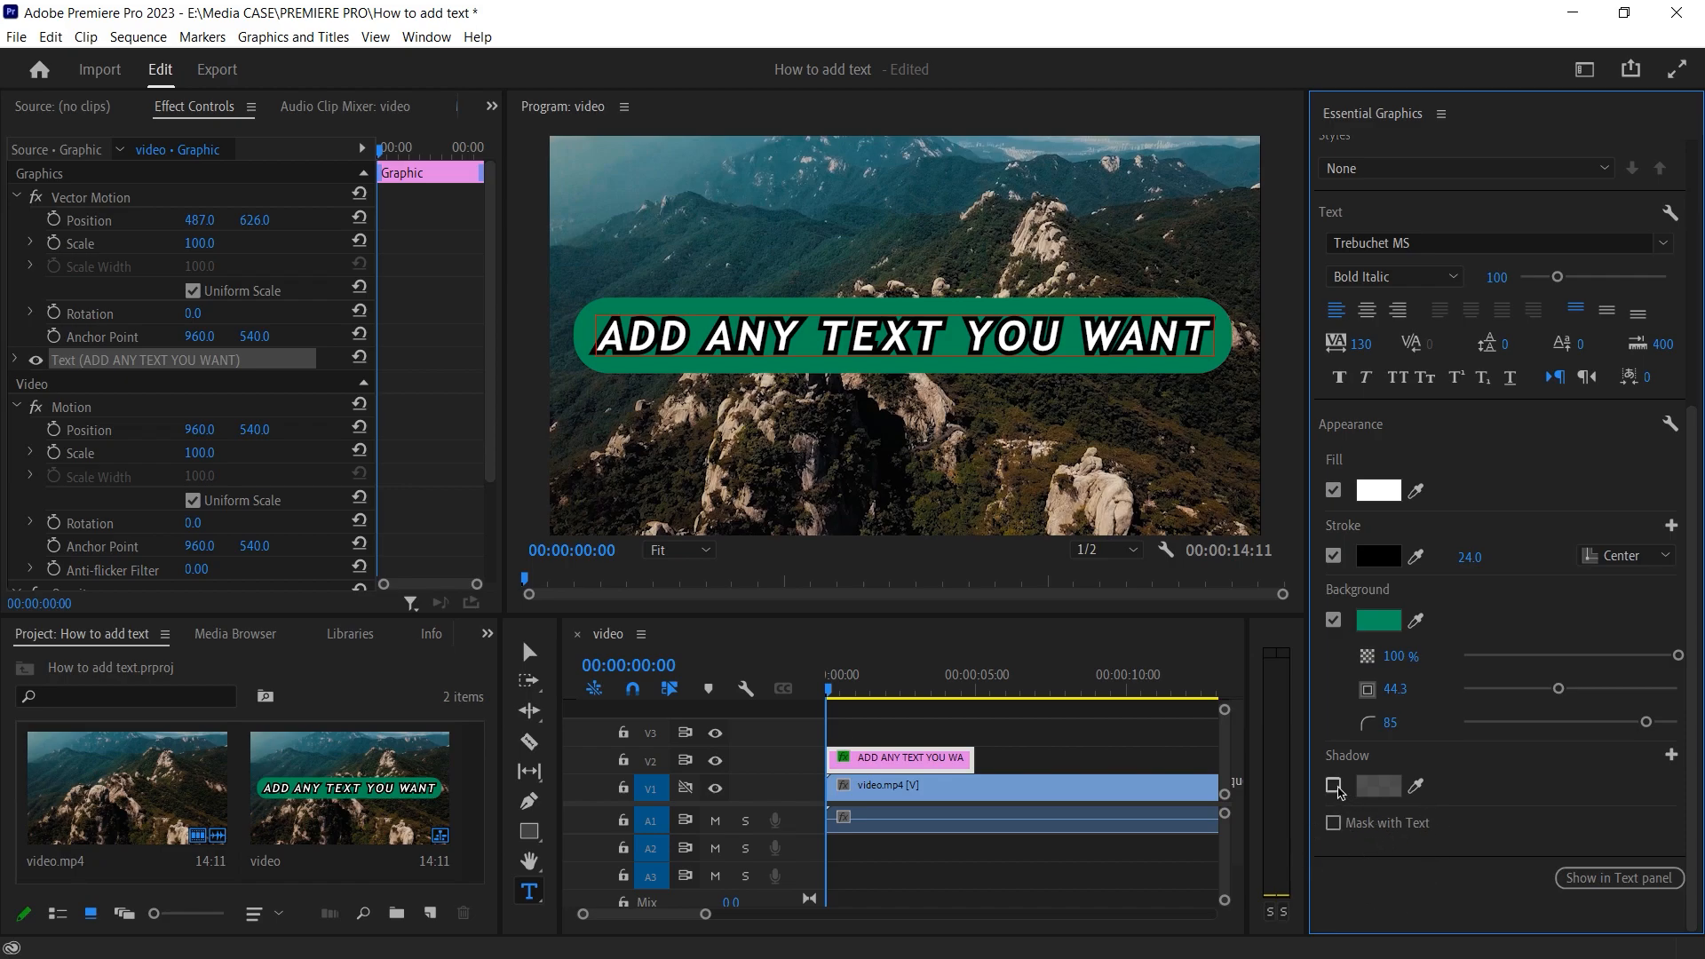
pyautogui.click(1335, 786)
pyautogui.scroll(-2, 1367, 804)
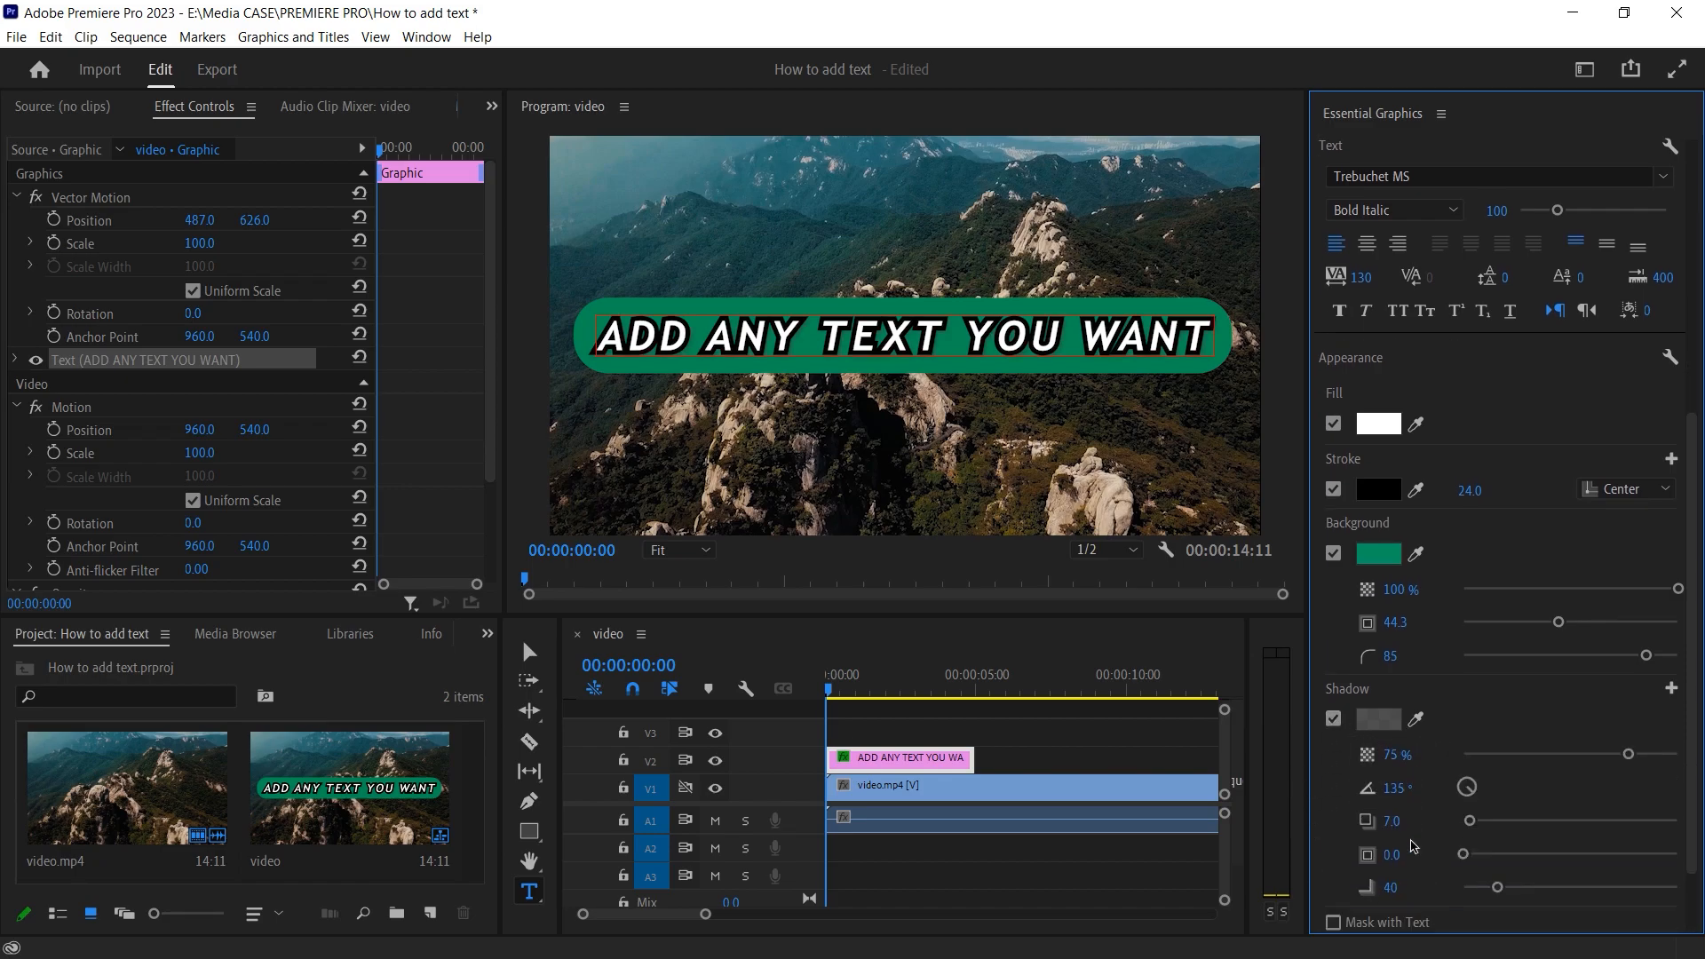
pyautogui.click(1392, 704)
pyautogui.click(307, 437)
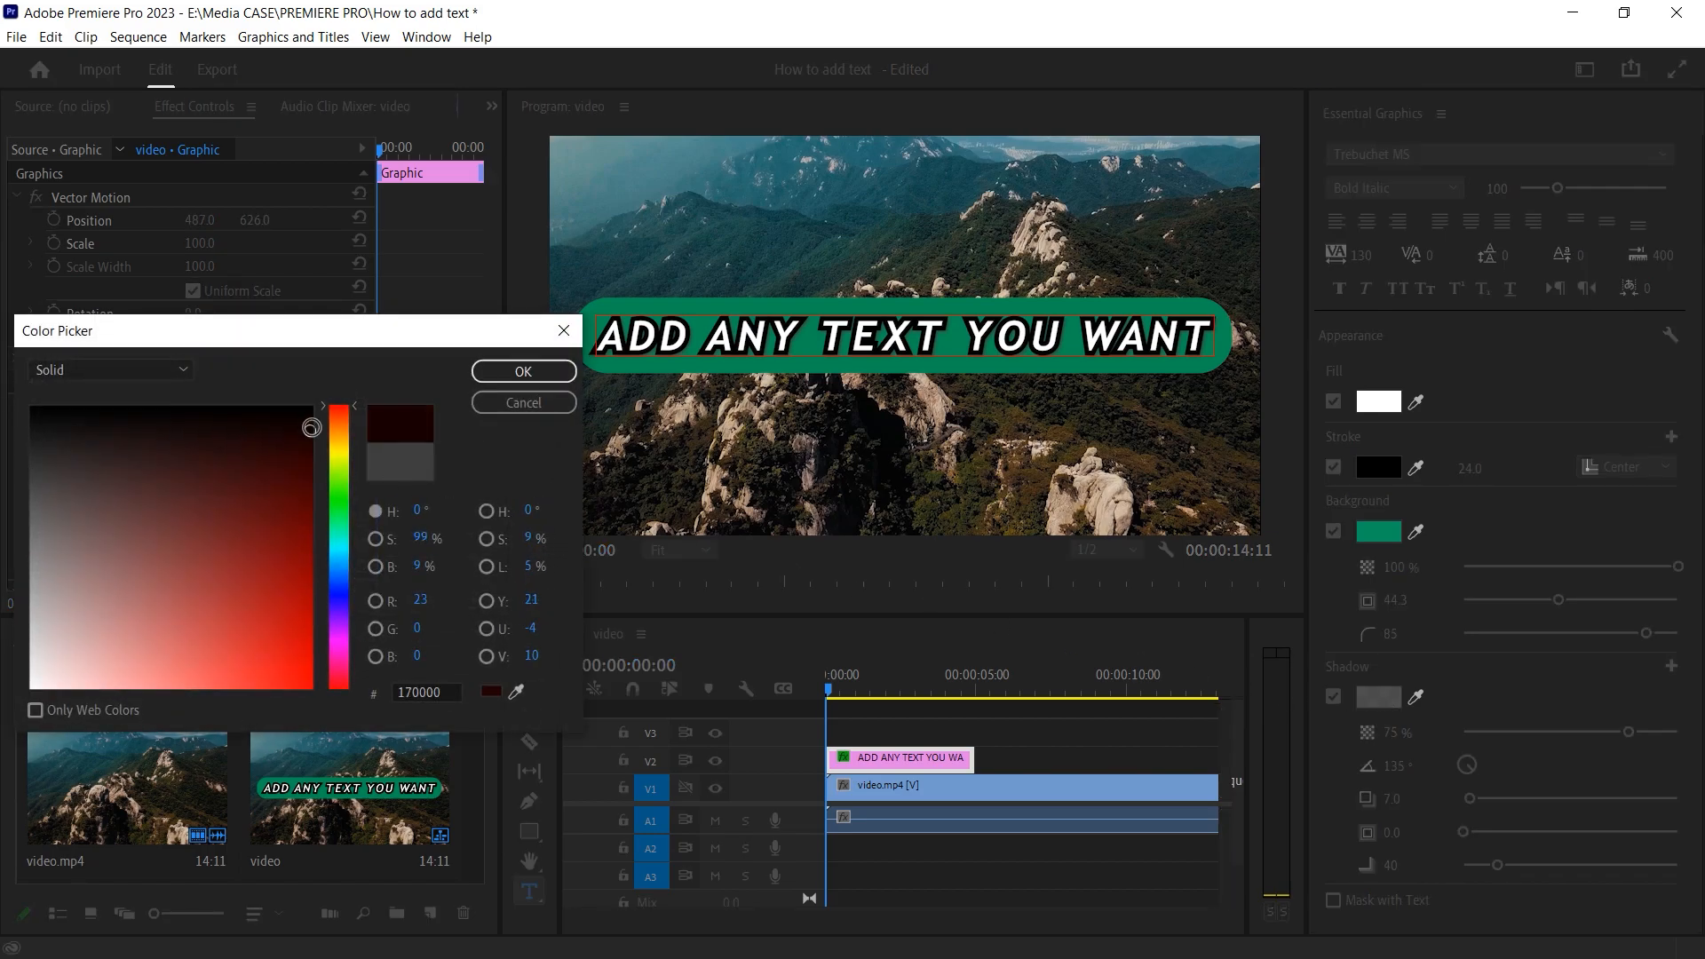
pyautogui.click(513, 373)
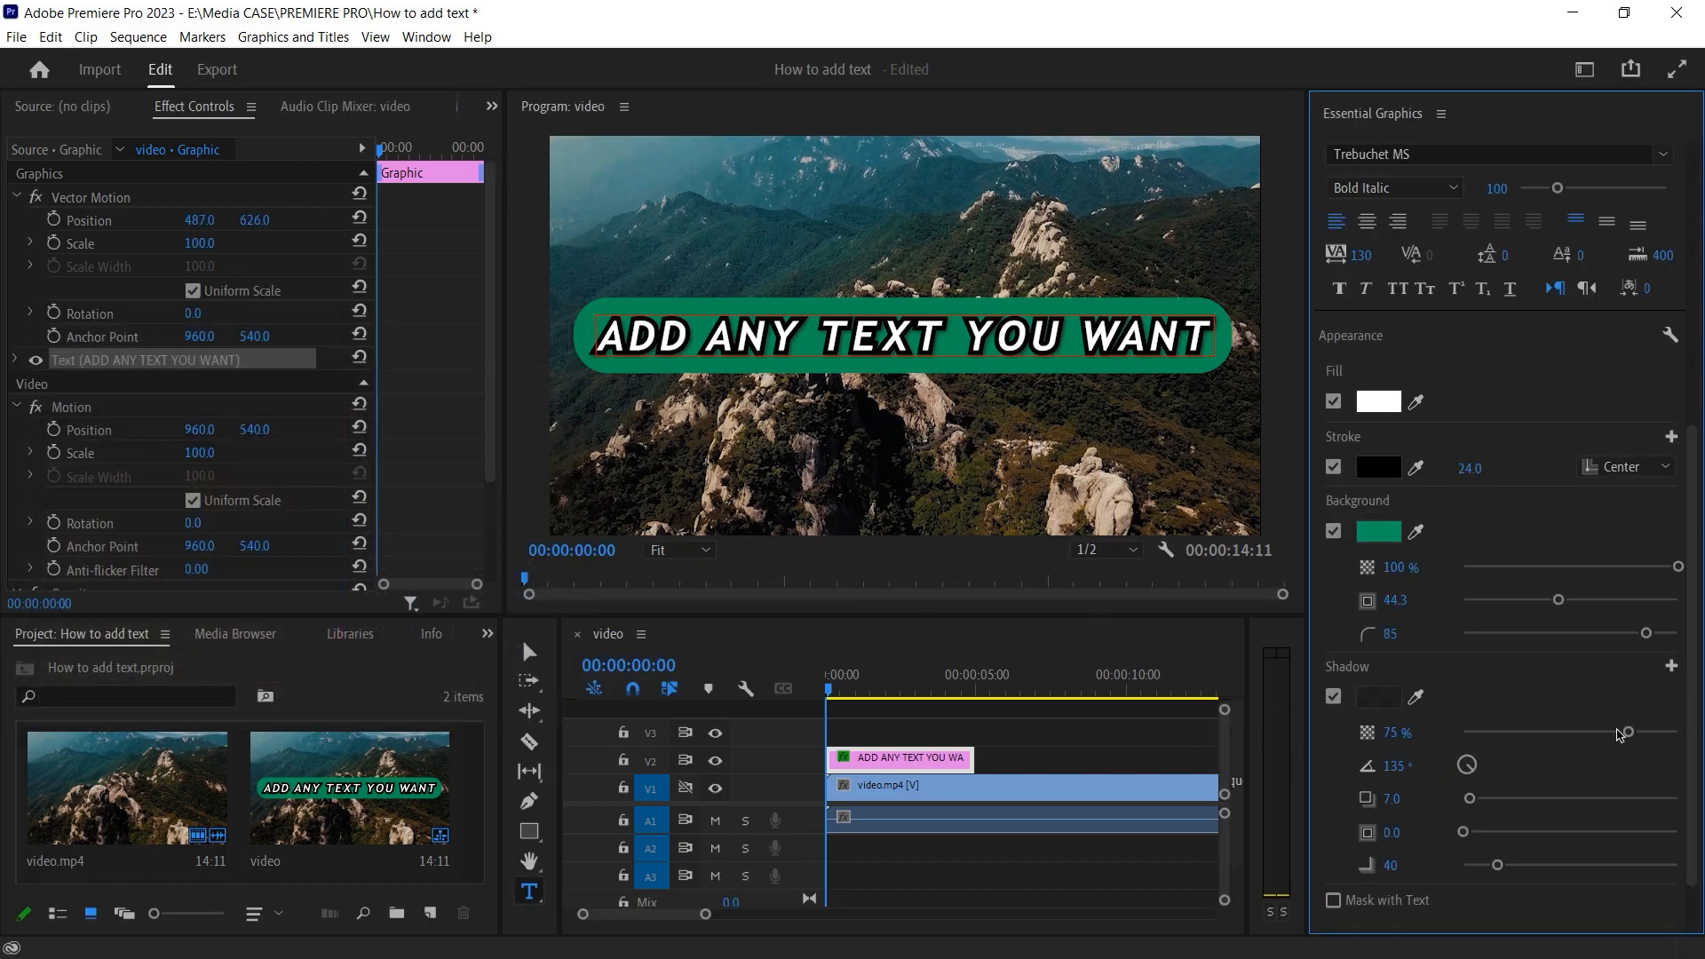
# - Set the text shadow's distance to 34, size to 9.8 and blur to 101, with an angle of 135°
pyautogui.moveTo(1471, 802); pyautogui.dragTo(1486, 839)
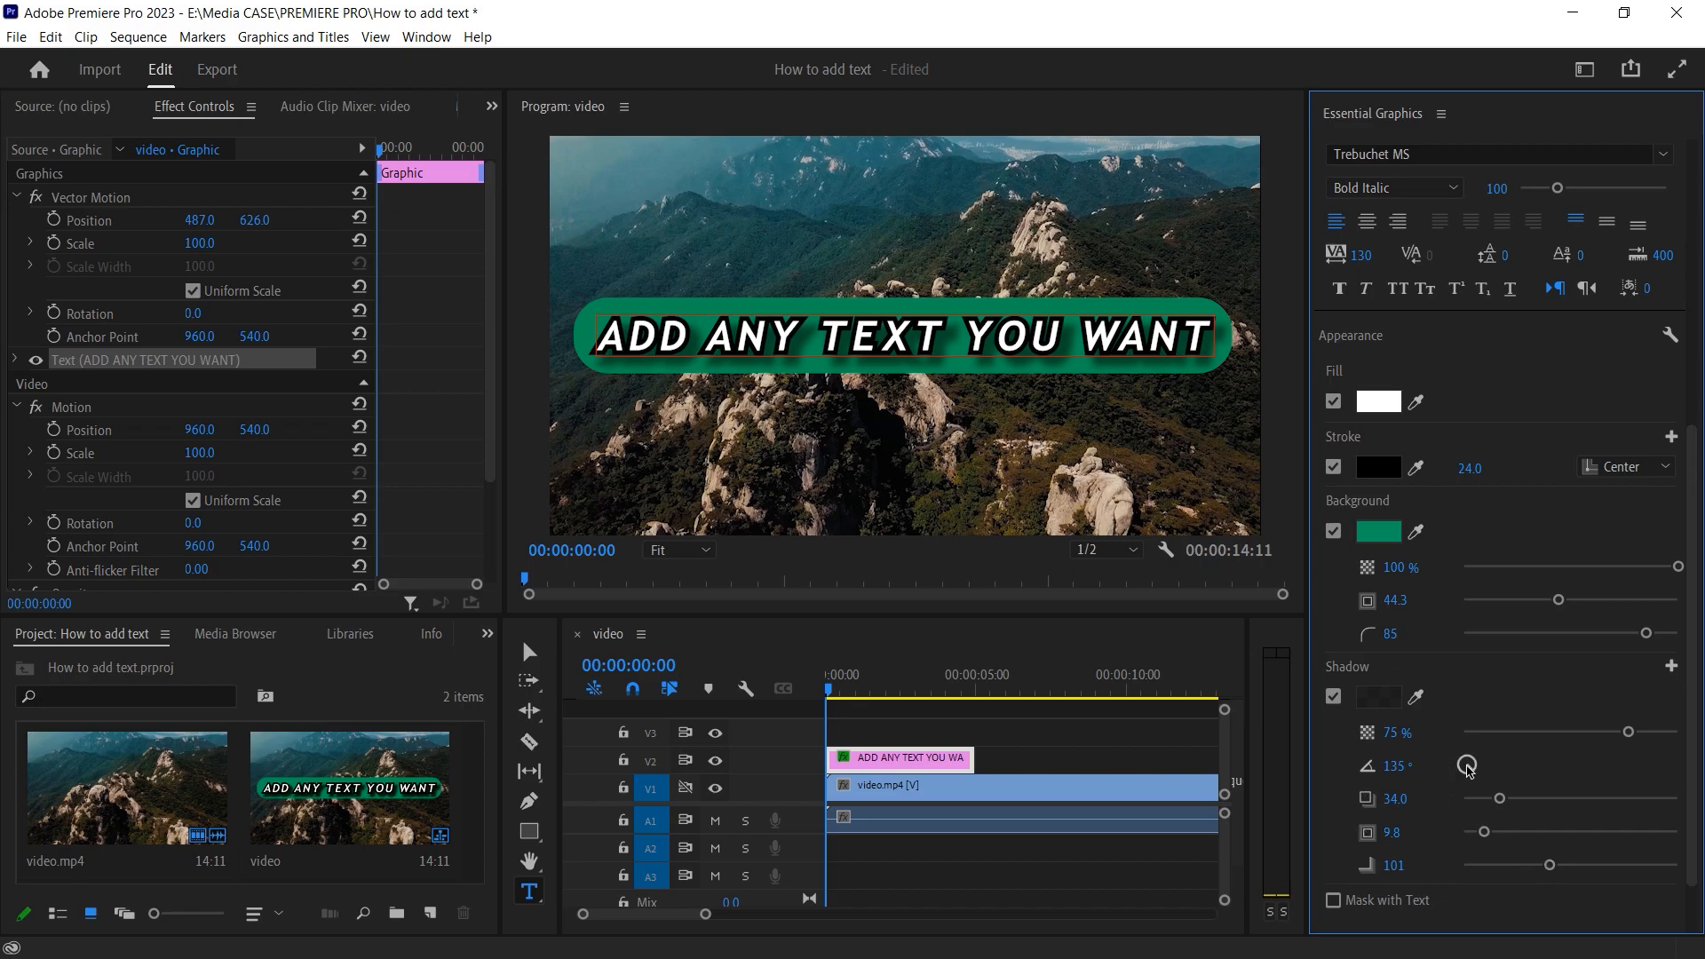
pyautogui.moveTo(1392, 765); pyautogui.dragTo(1687, 766)
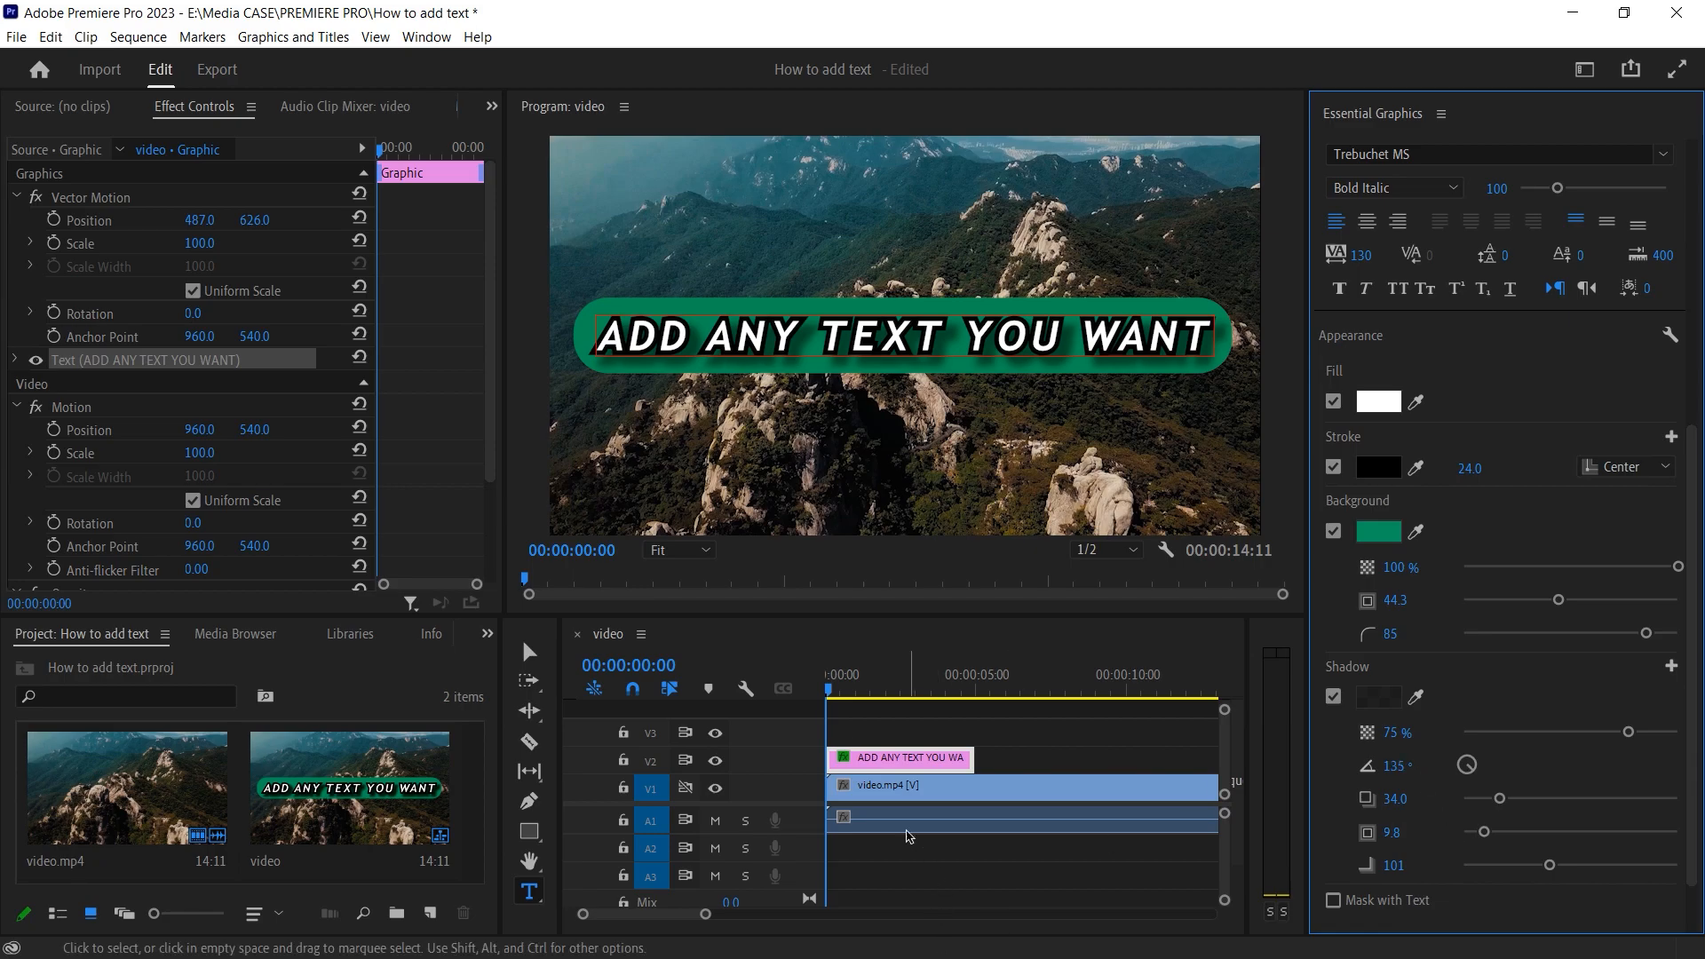
# - Deselect the title and play the sequence to preview the styled text over the video
pyautogui.click(912, 850)
pyautogui.press('space')
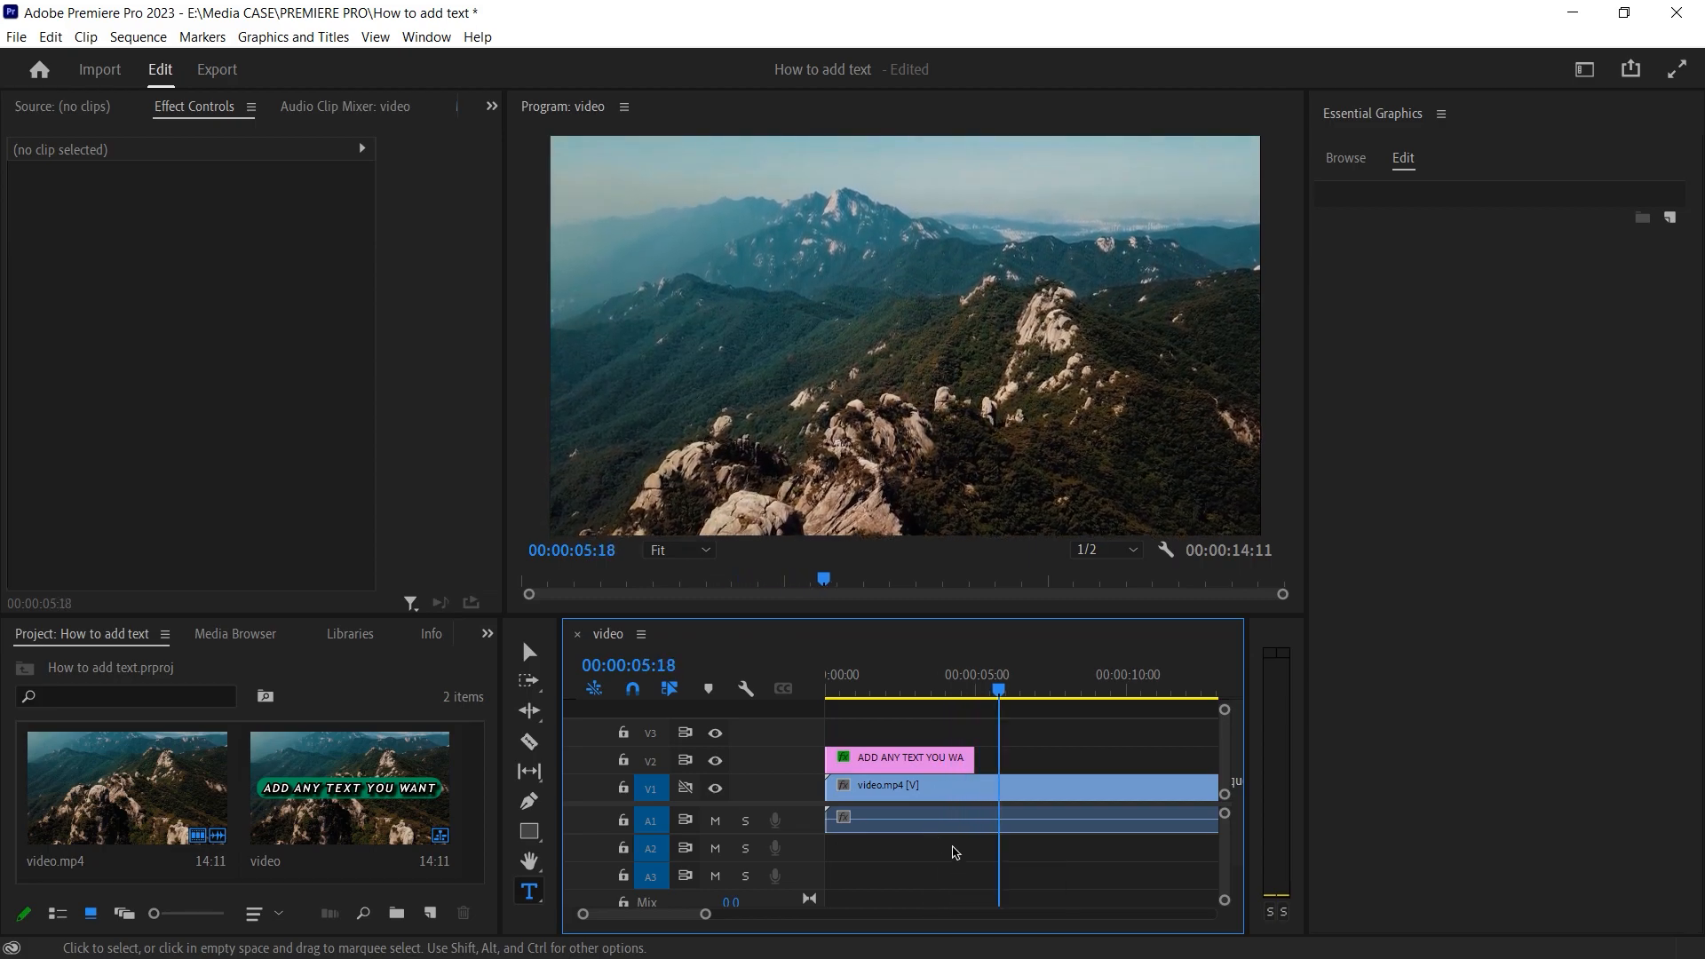
pyautogui.moveTo(970, 680); pyautogui.dragTo(869, 696)
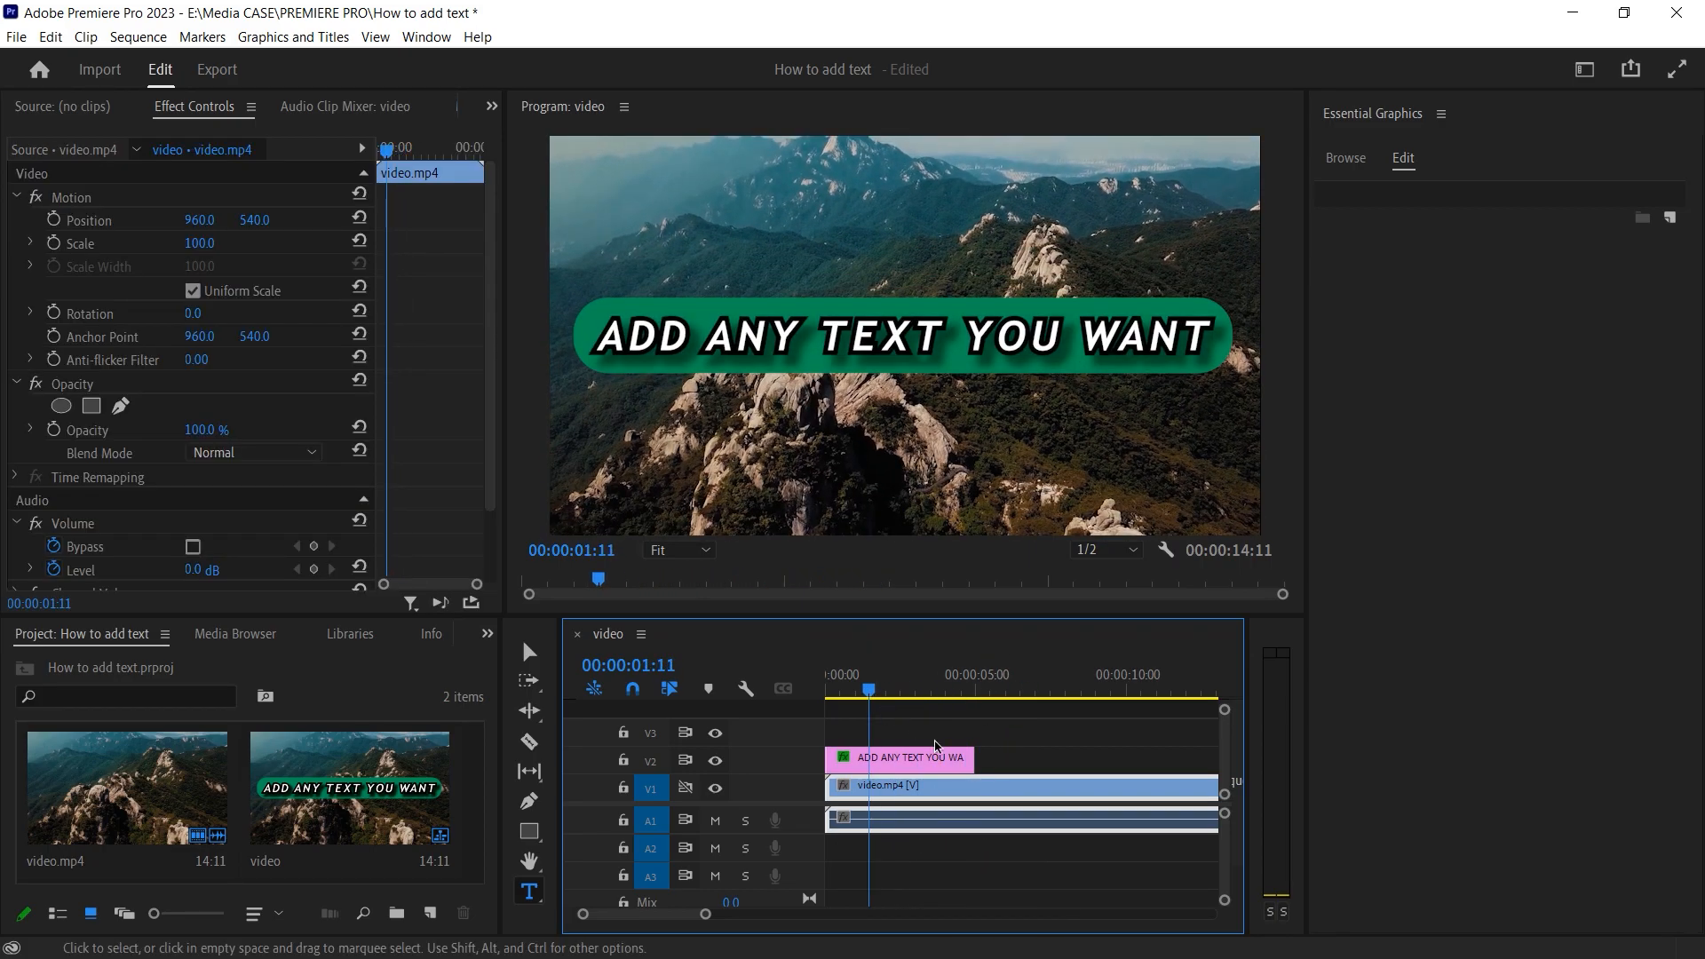
# - Apply the Cross Dissolve video transition to the end of the title clip on track V2
pyautogui.click(487, 634)
pyautogui.click(532, 759)
pyautogui.click(16, 803)
pyautogui.click(28, 826)
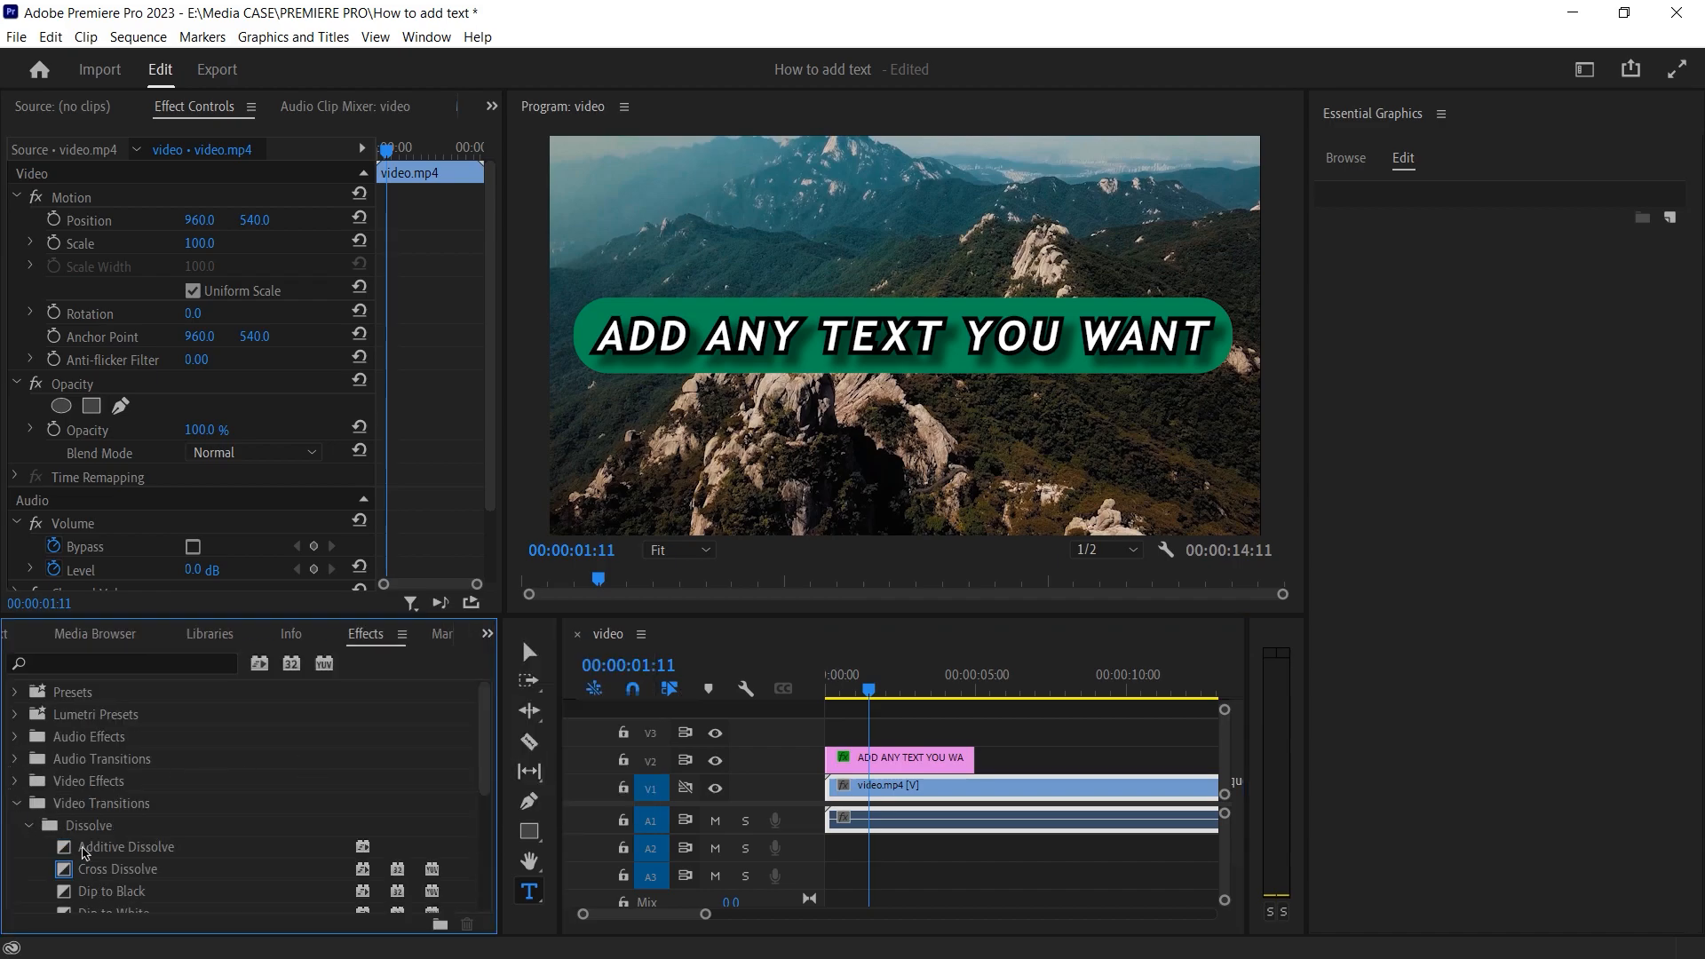
pyautogui.moveTo(86, 873); pyautogui.dragTo(917, 759)
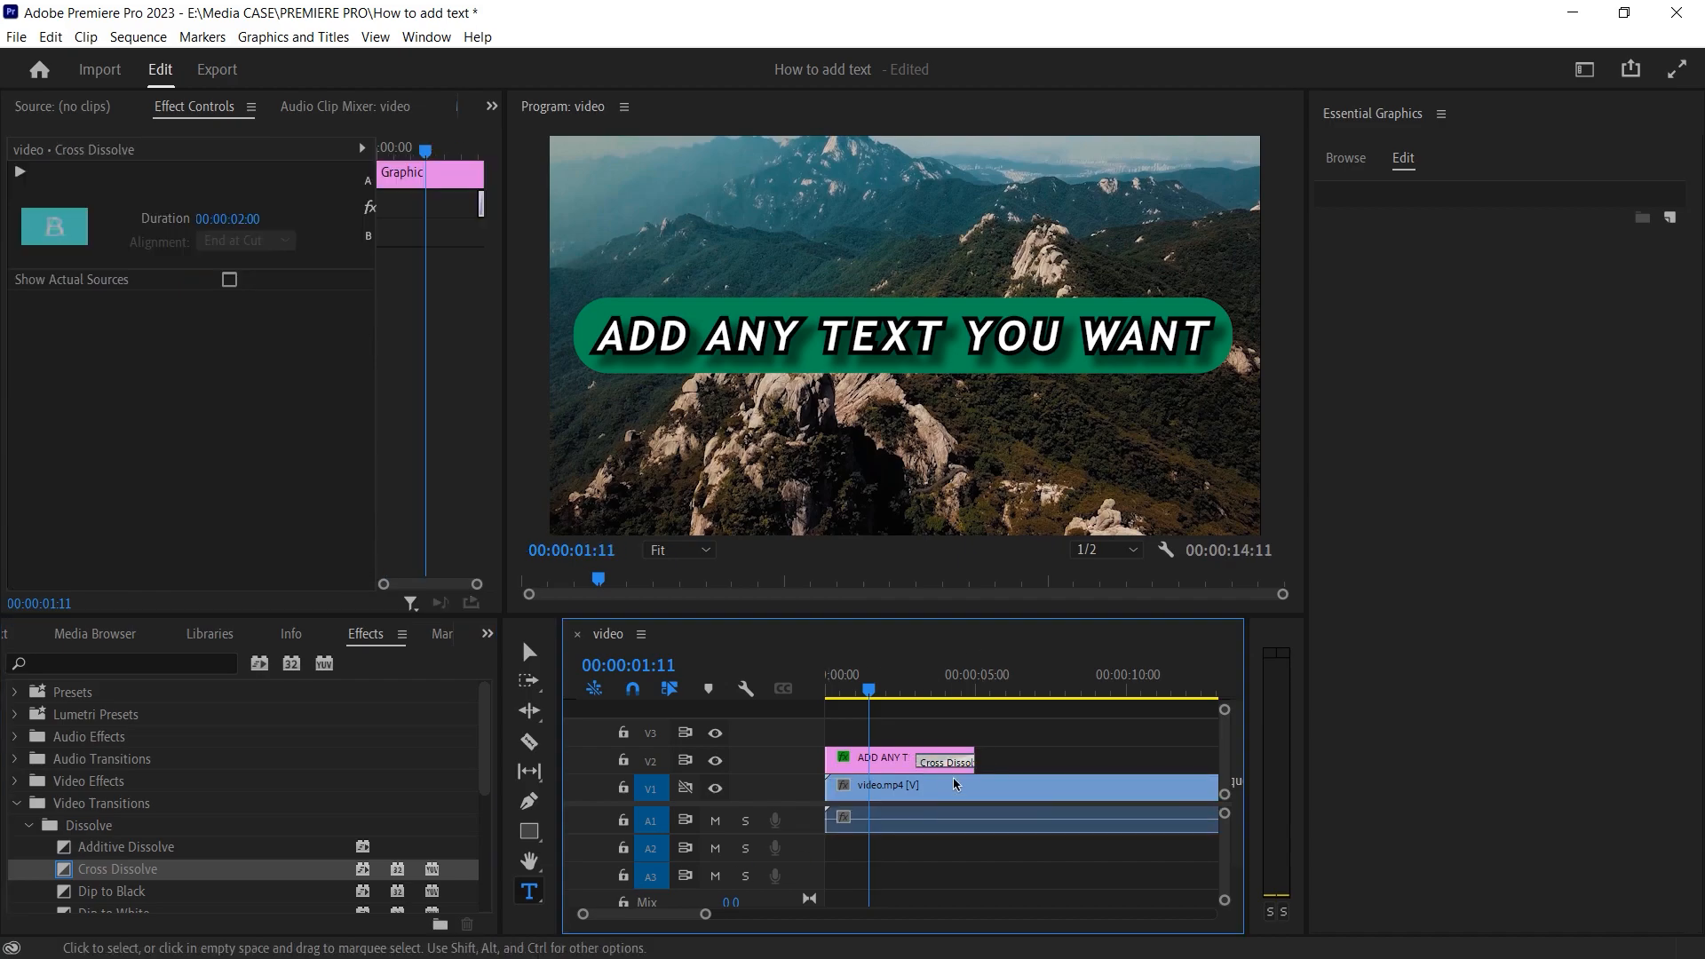
# - Play the sequence from the start to preview the title's dissolve
pyautogui.press('space')
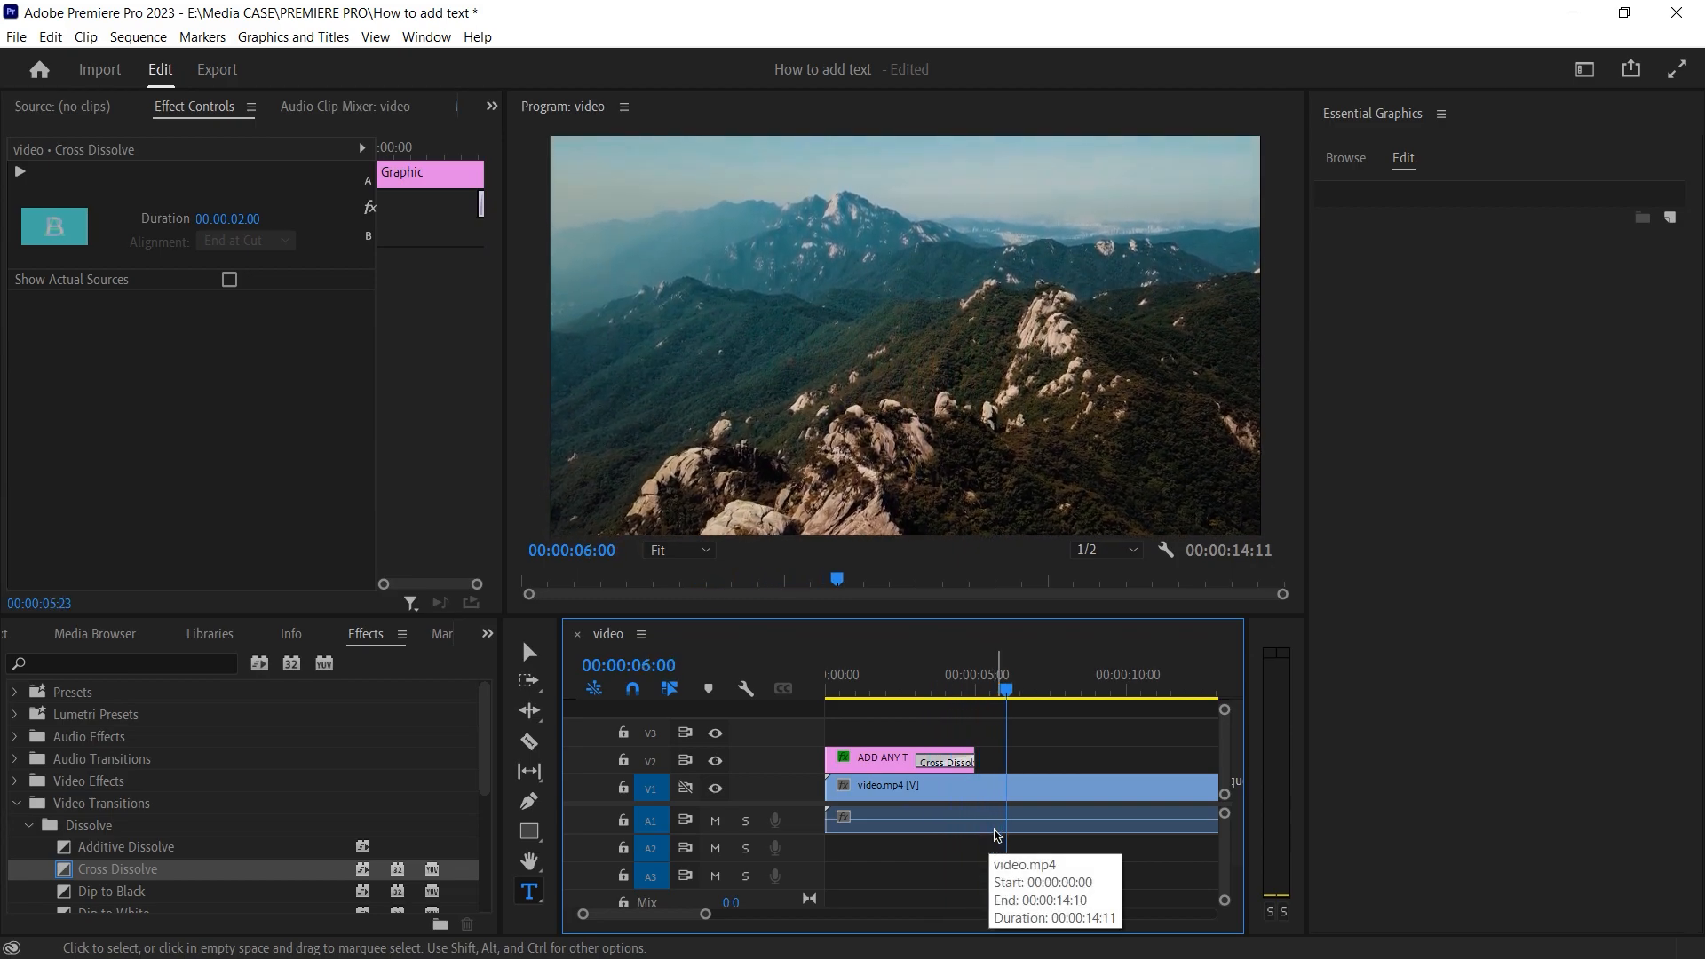
pyautogui.moveTo(868, 682); pyautogui.dragTo(803, 684)
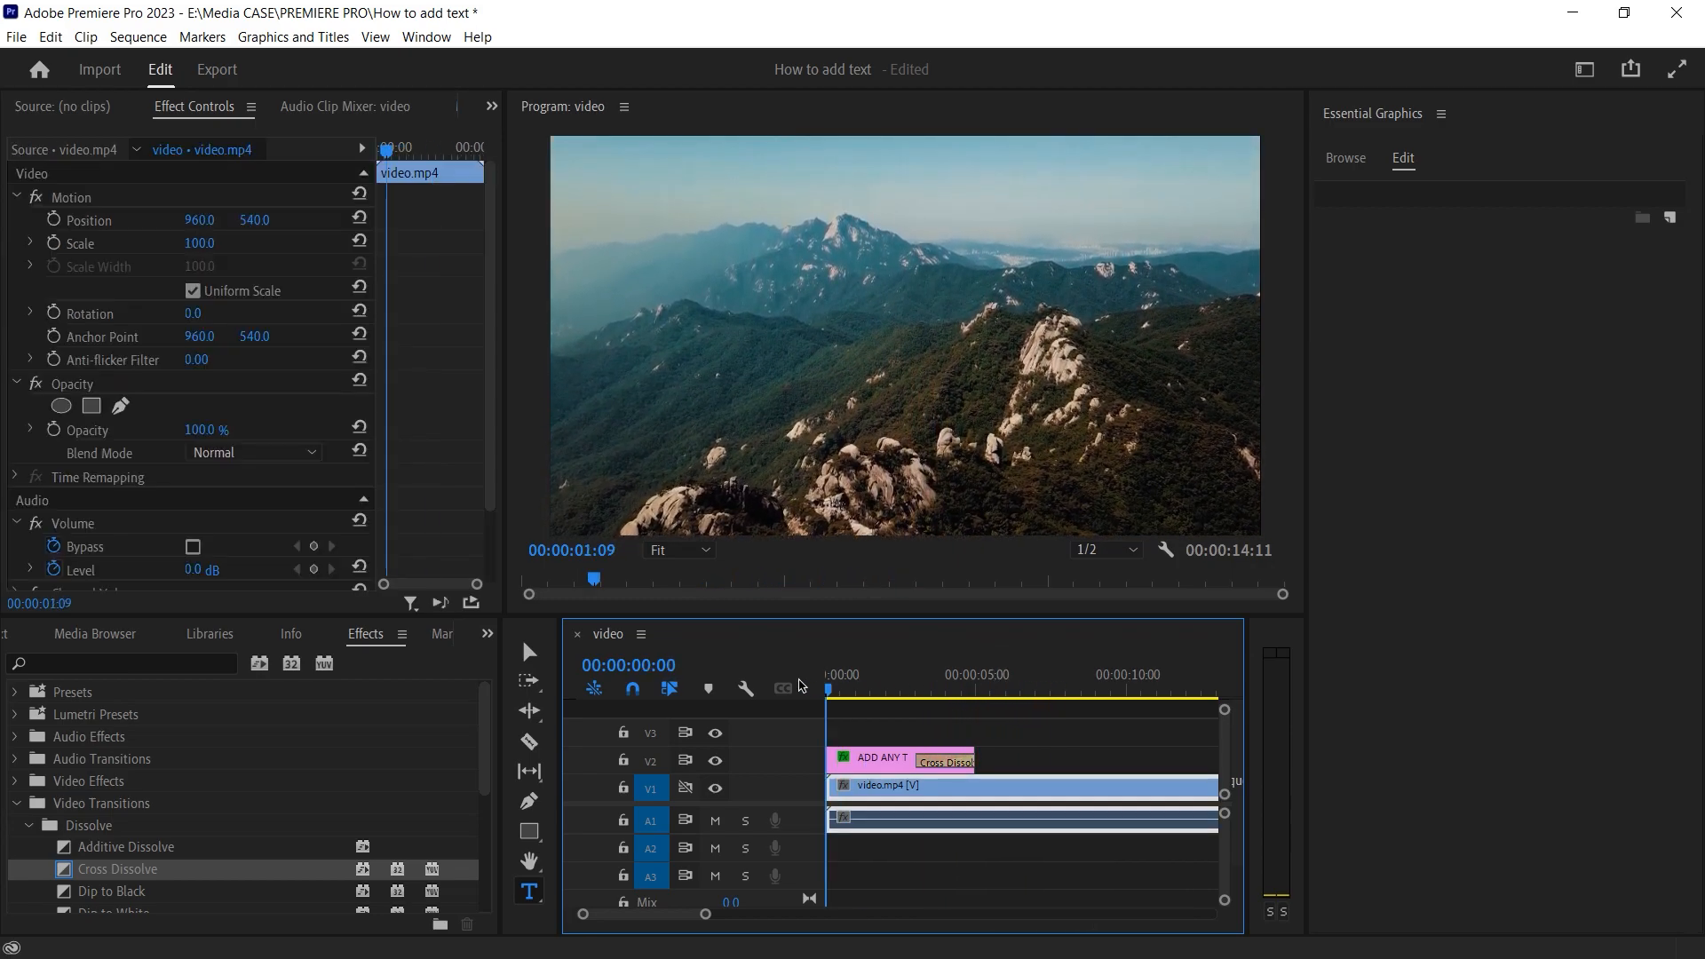
pyautogui.press('space')
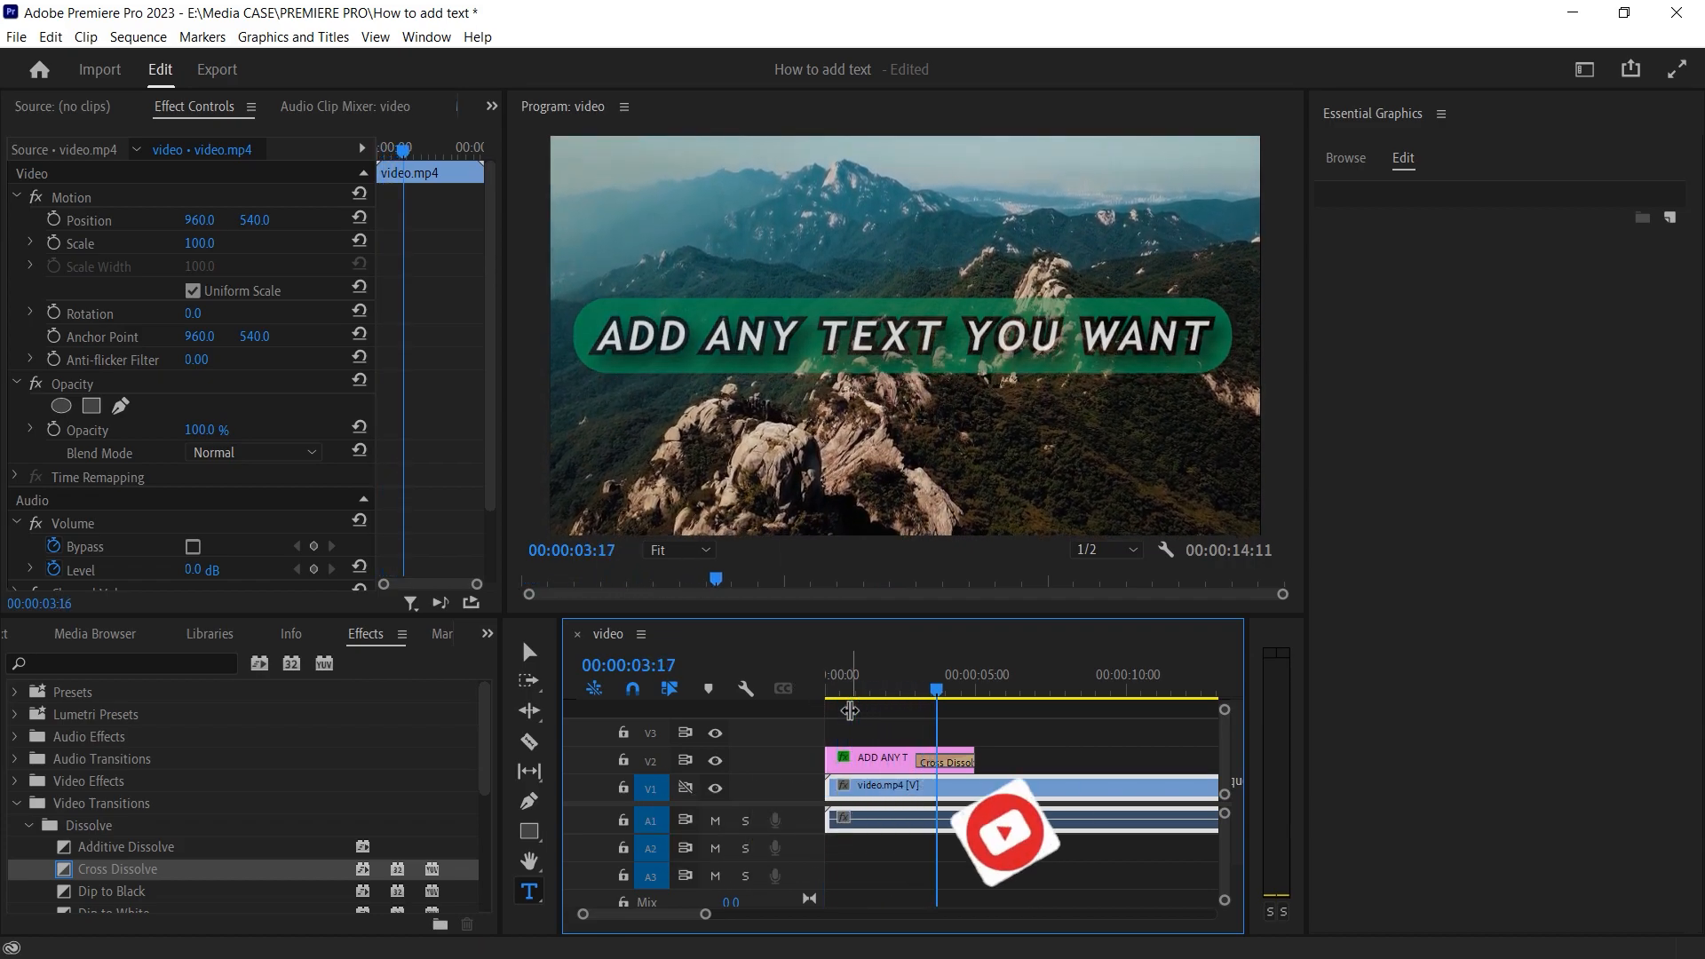
# - Select the title clip's text layer and turn off its shadow, background and stroke
pyautogui.click(895, 711)
pyautogui.click(897, 759)
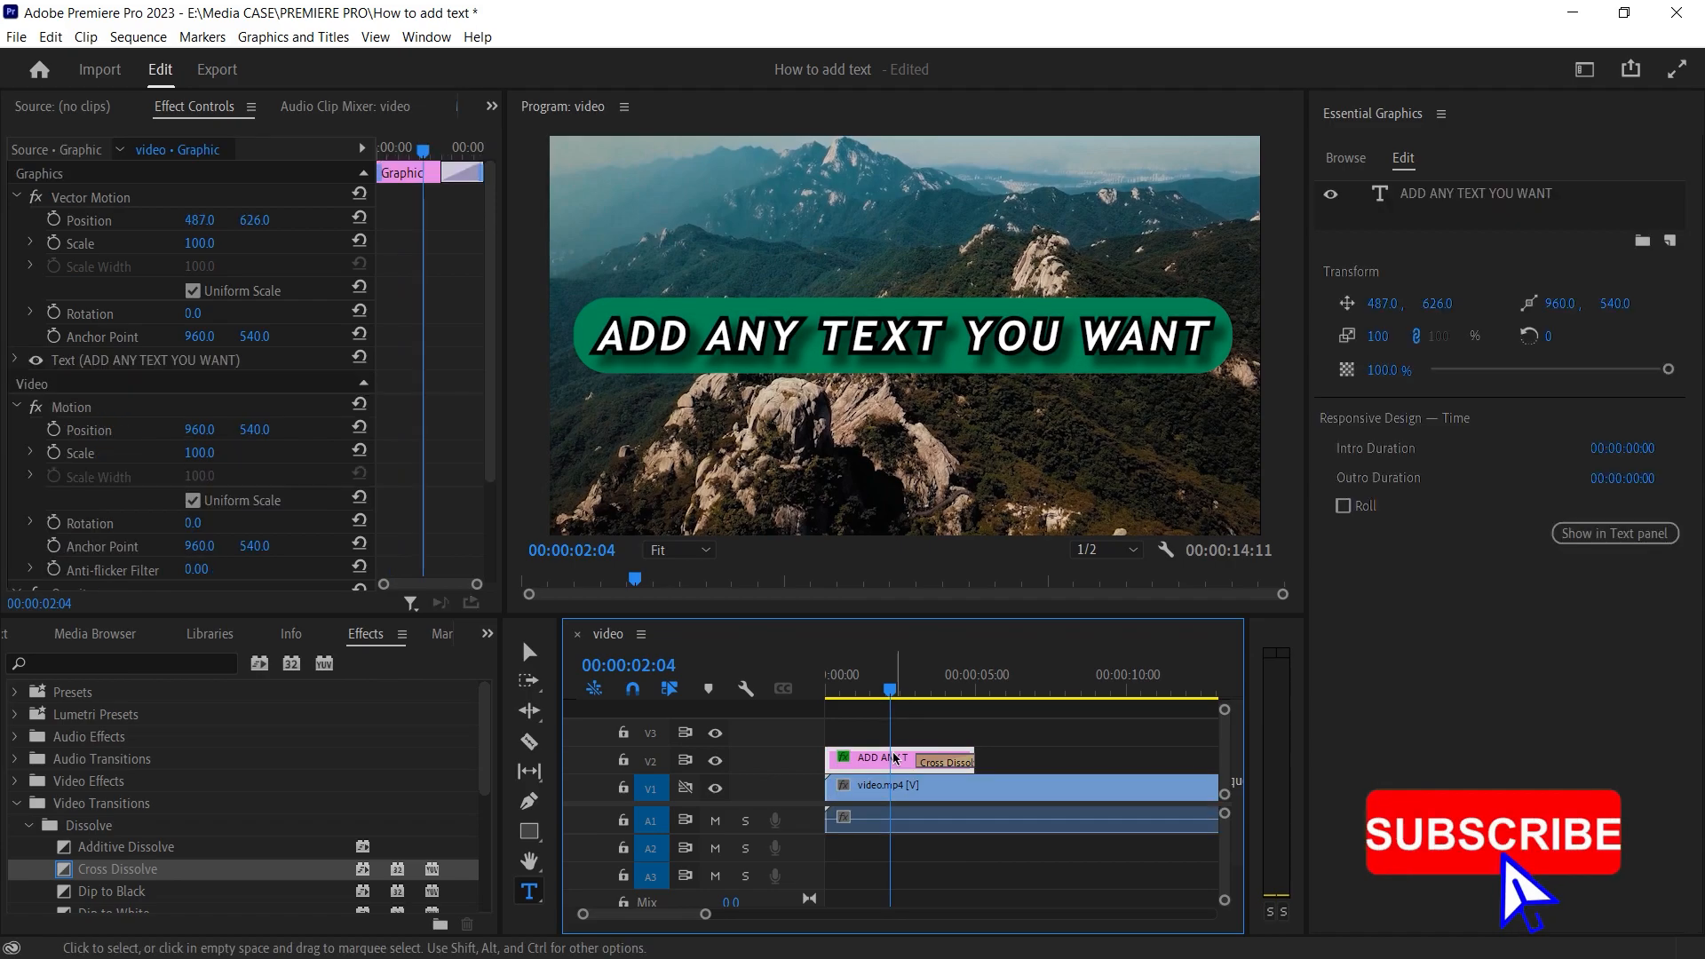
pyautogui.click(1501, 197)
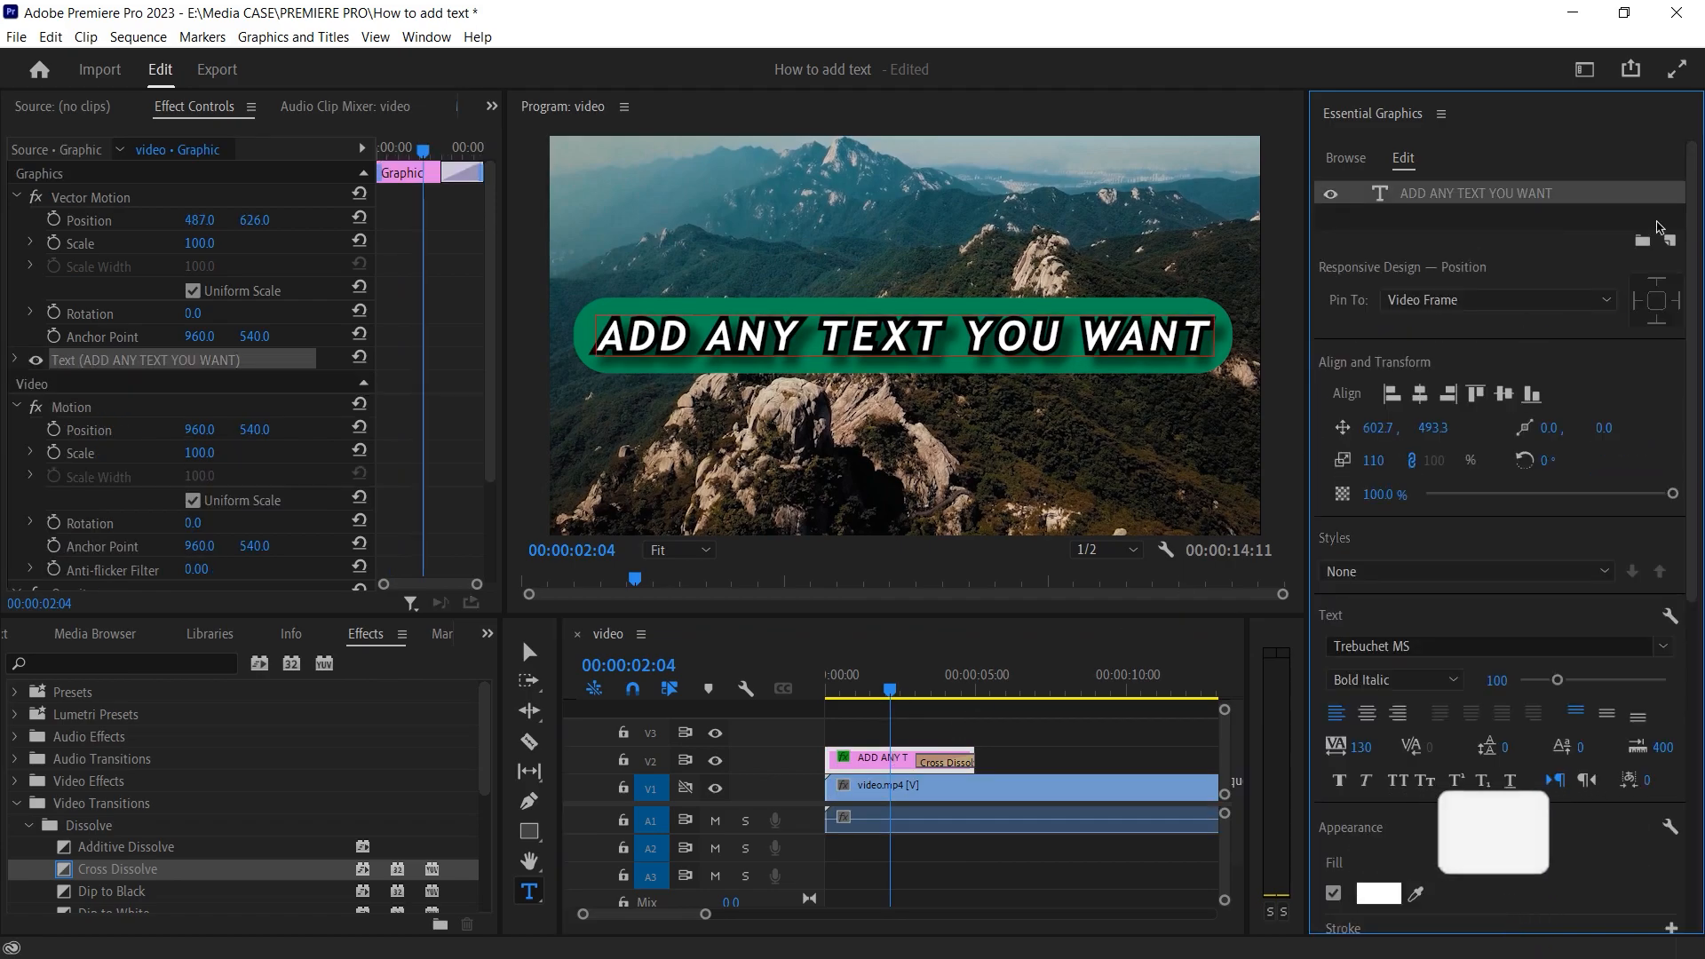
pyautogui.scroll(-6, 1332, 648)
pyautogui.click(1333, 619)
pyautogui.scroll(4, 1334, 626)
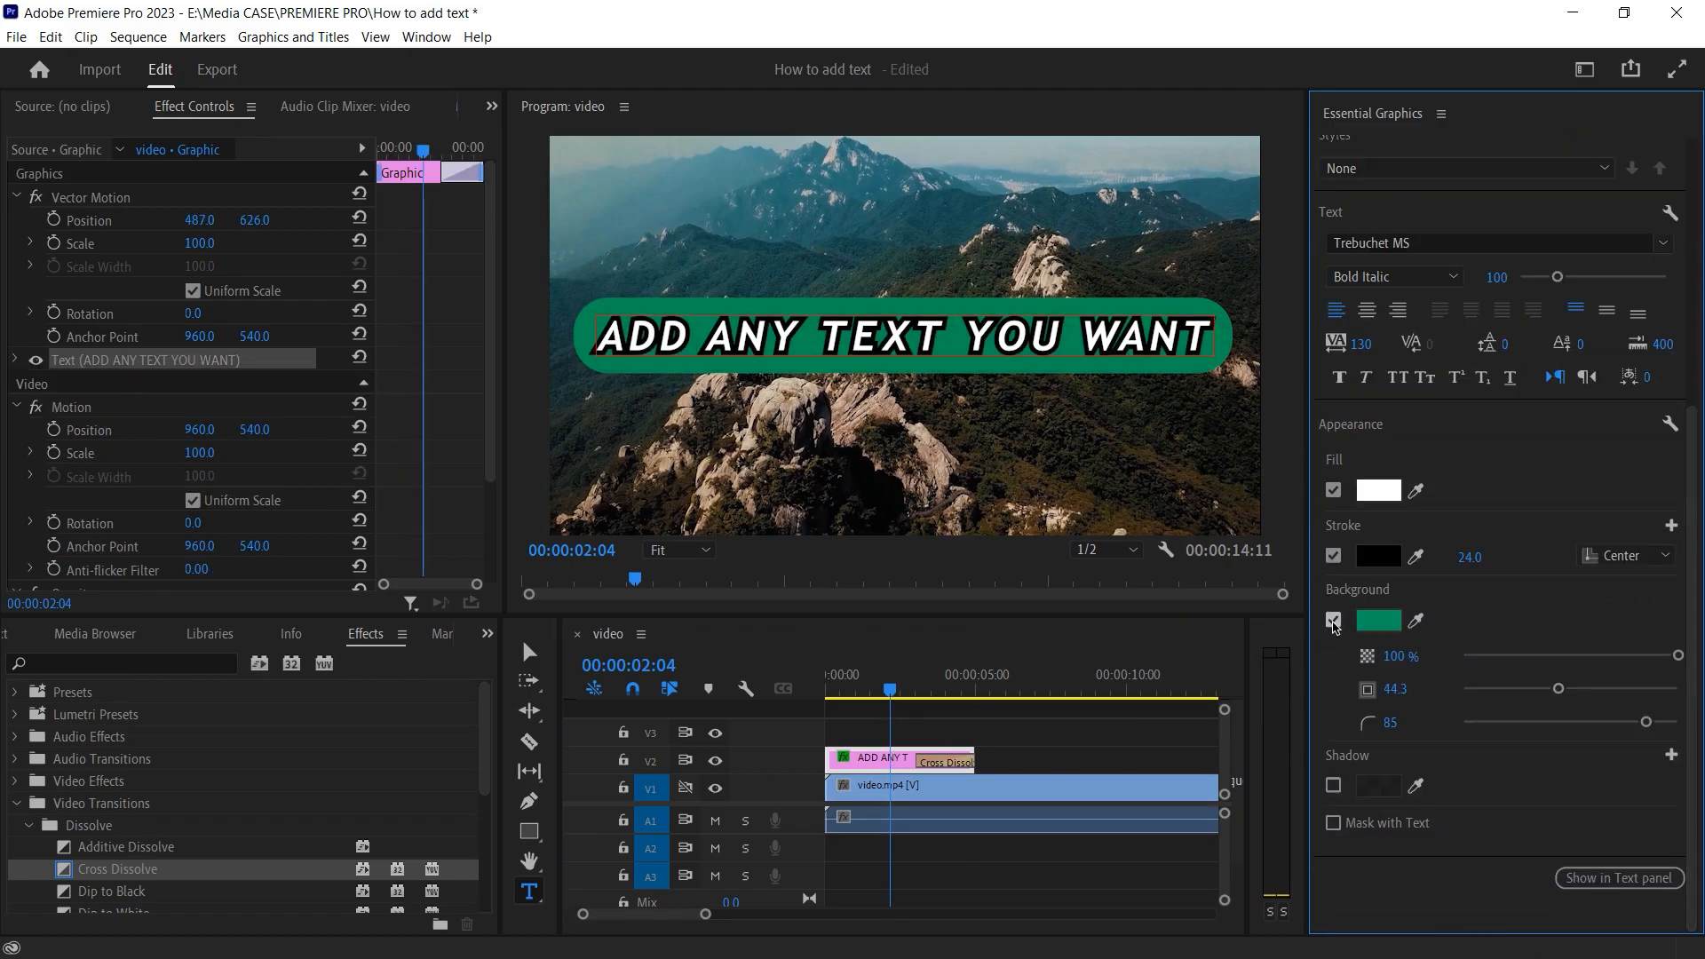
pyautogui.click(1333, 619)
pyautogui.scroll(1, 1338, 630)
pyautogui.click(1333, 655)
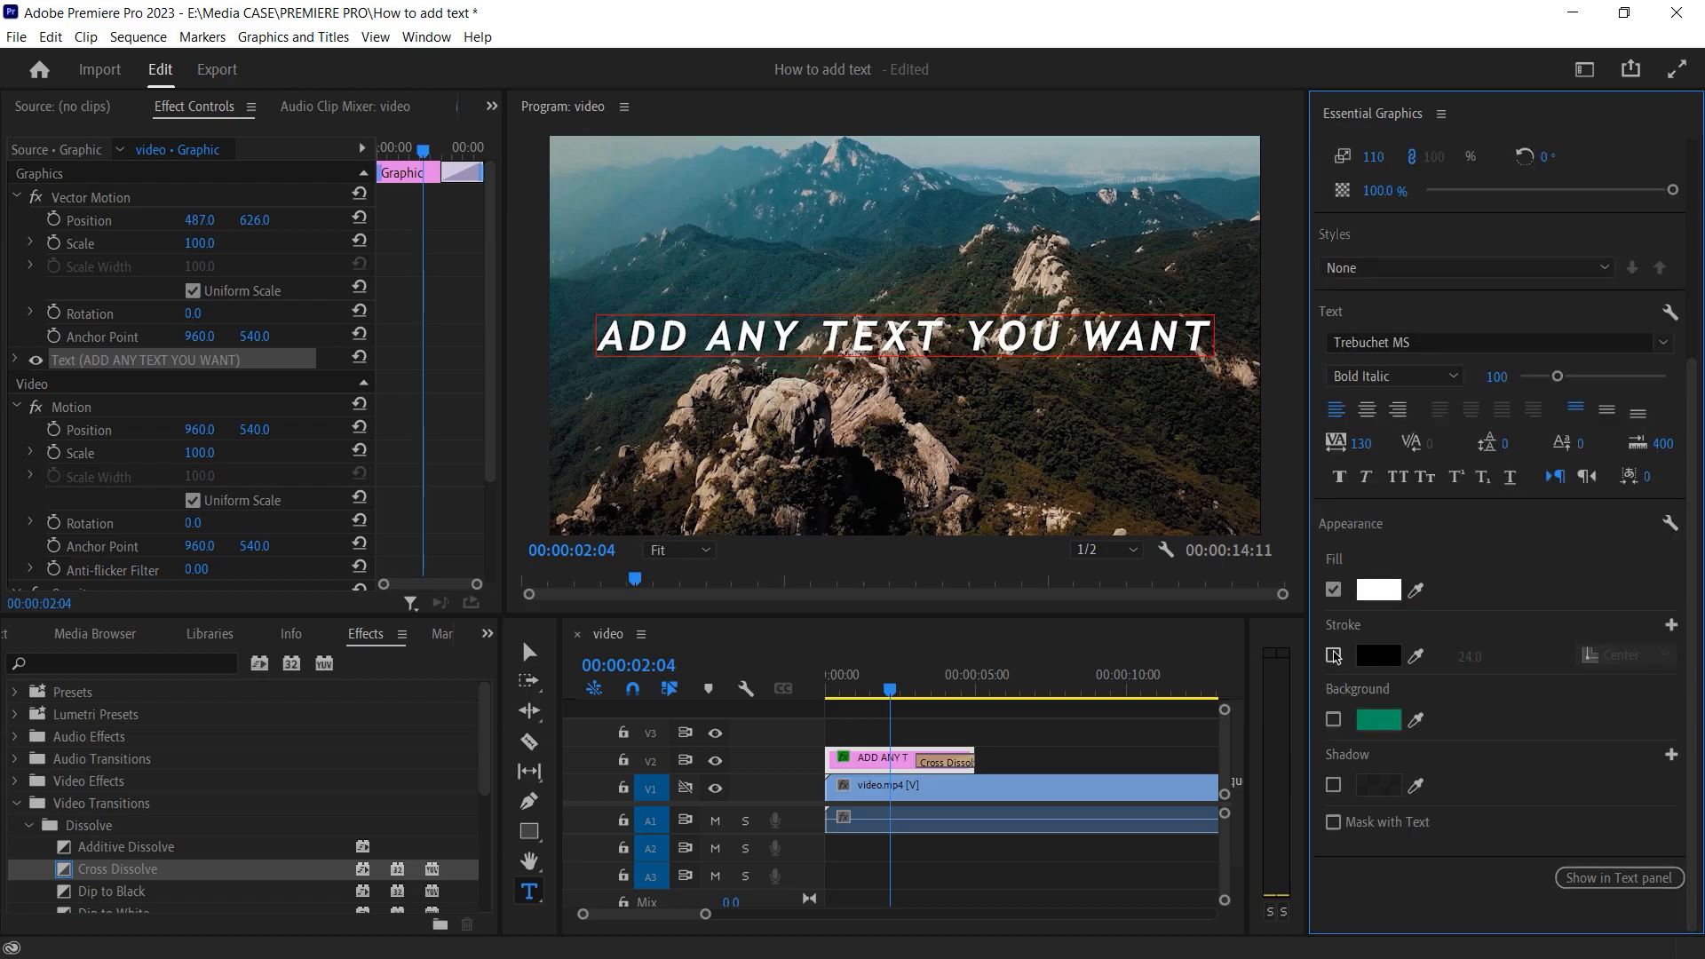
pyautogui.click(1334, 786)
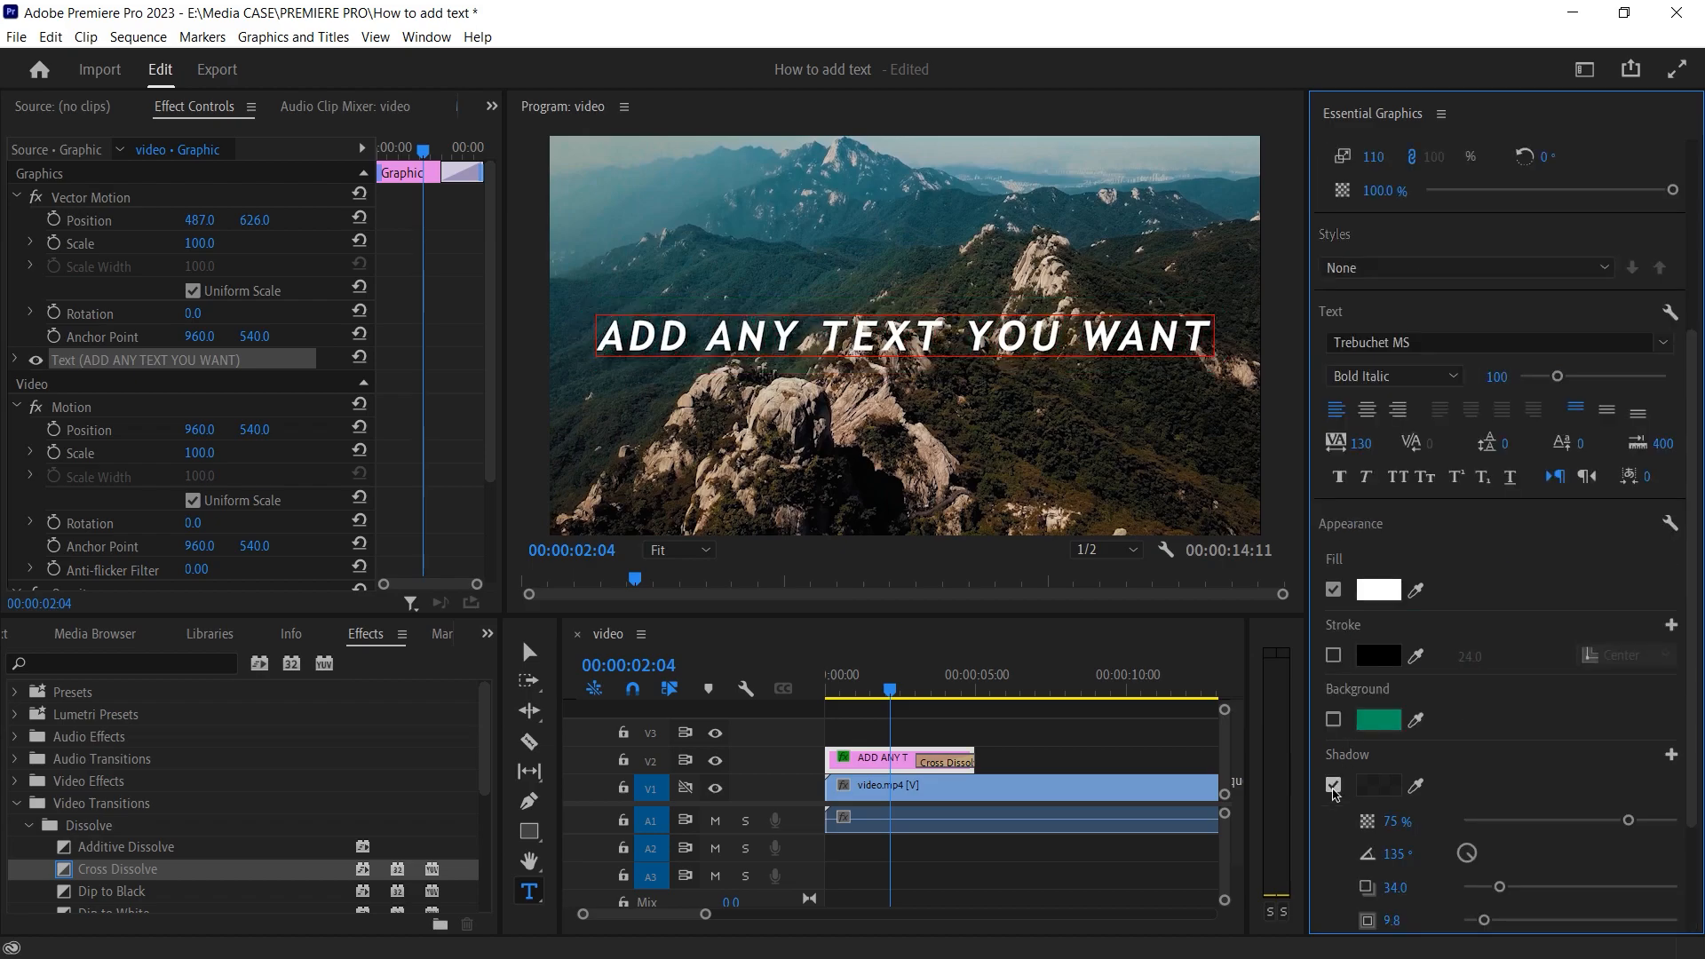
pyautogui.click(1333, 786)
# - Deselect the title and play the sequence from the beginning to review the plain white text with its dissolve
pyautogui.click(953, 732)
pyautogui.moveTo(890, 690); pyautogui.dragTo(746, 693)
pyautogui.press('space')
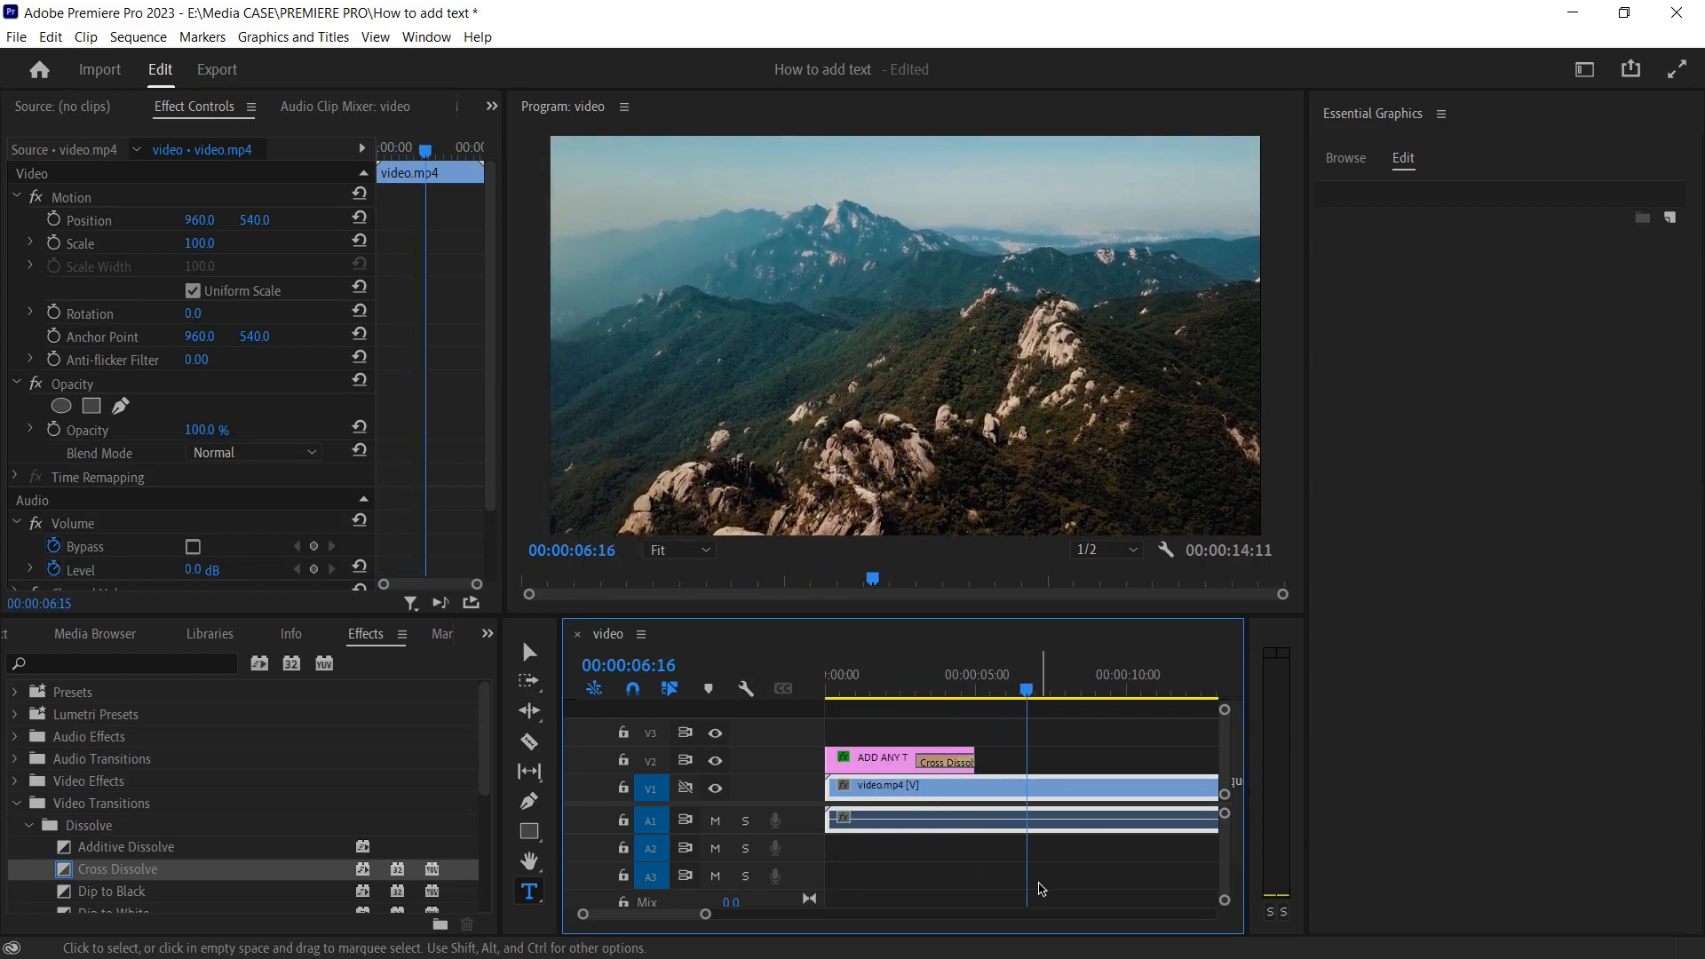
pyautogui.press('space')
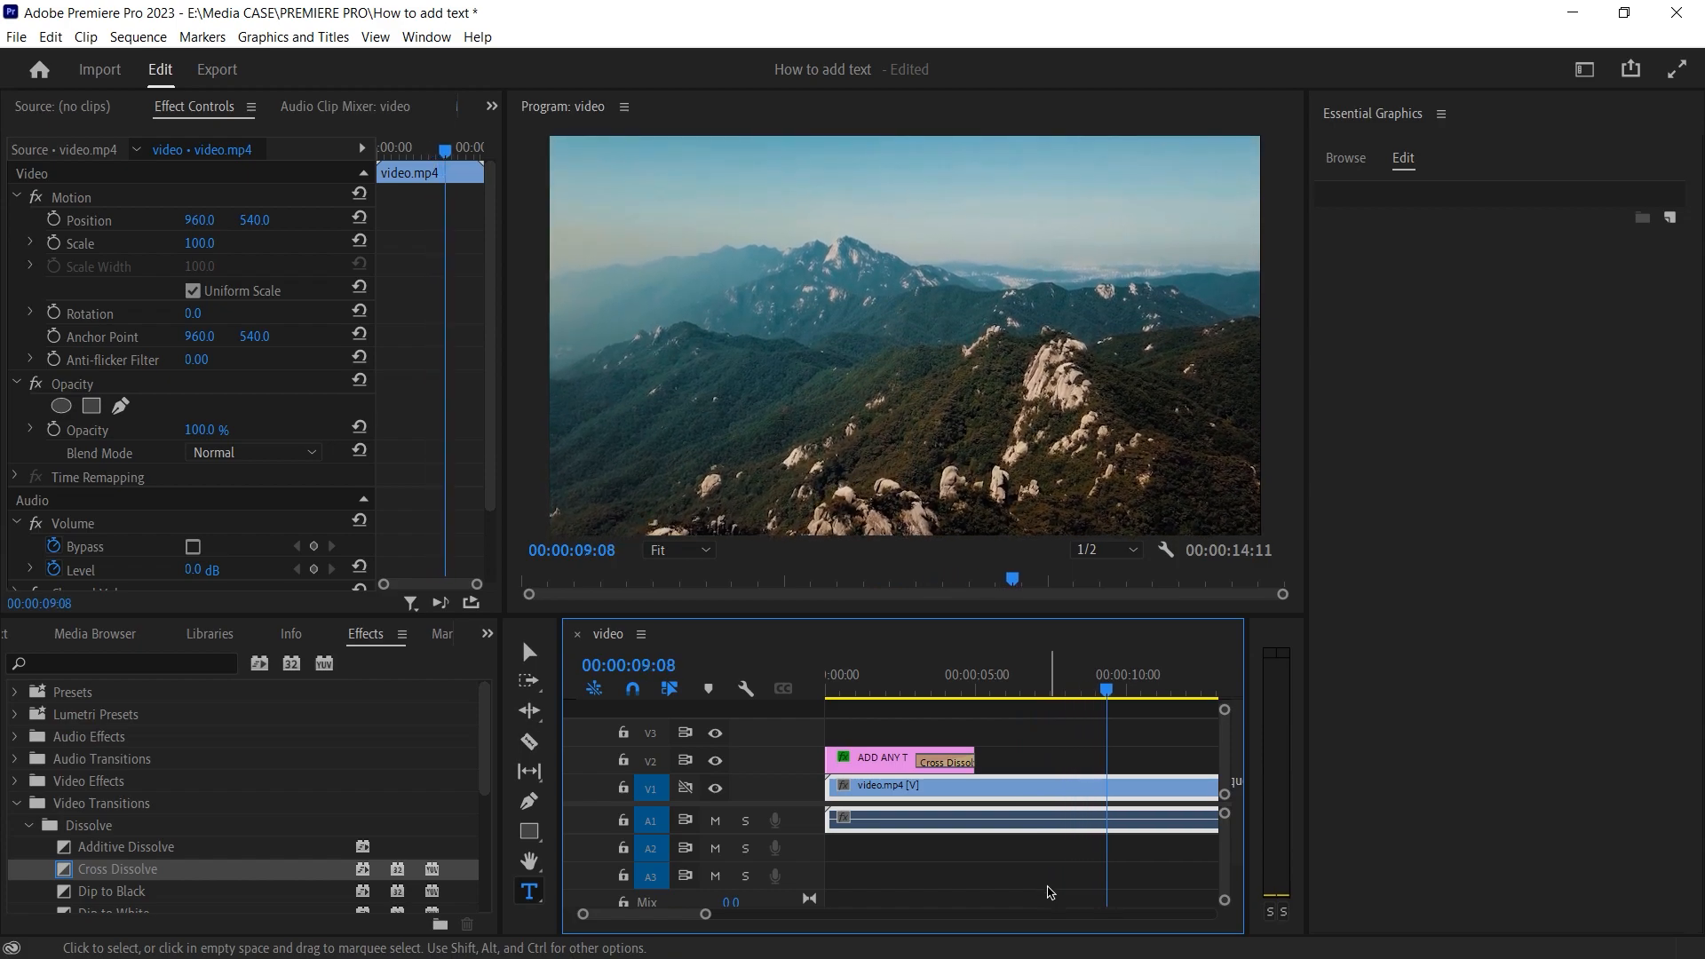